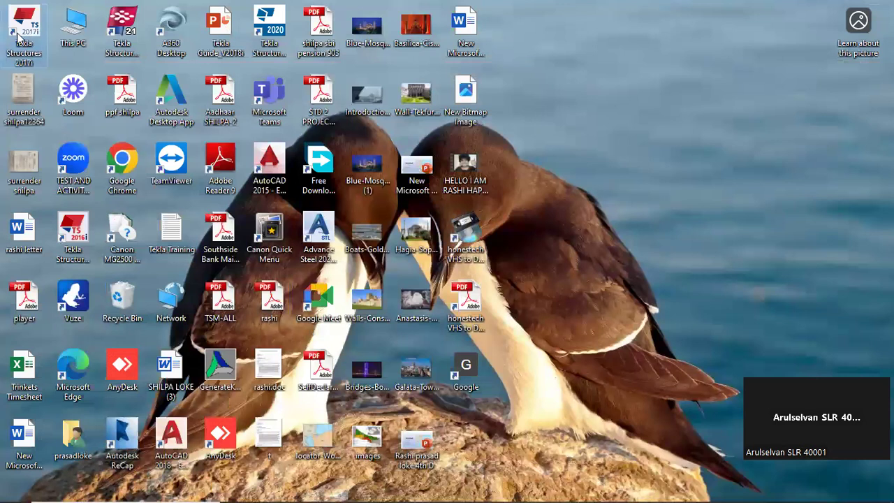
# Switch to the running Tekla Structures session with the Train-014 model
pyautogui.click(273, 35)
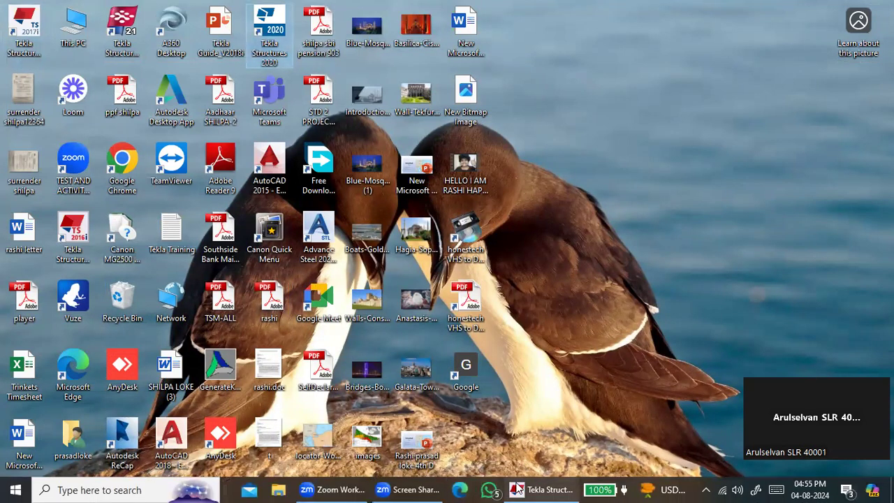
pyautogui.click(541, 490)
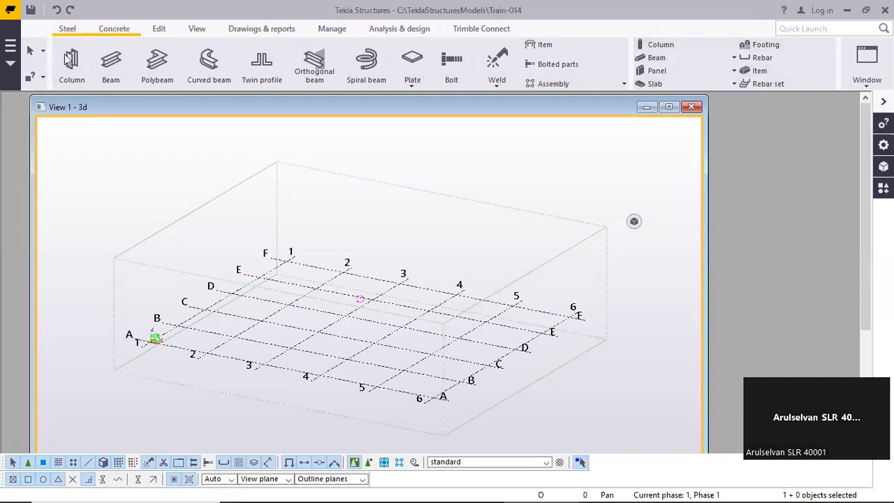
# Examine the Concrete, Edit, View and Steel command sets, including how the View set is hidden and restored
pyautogui.click(111, 32)
pyautogui.scroll(-5, 149, 33)
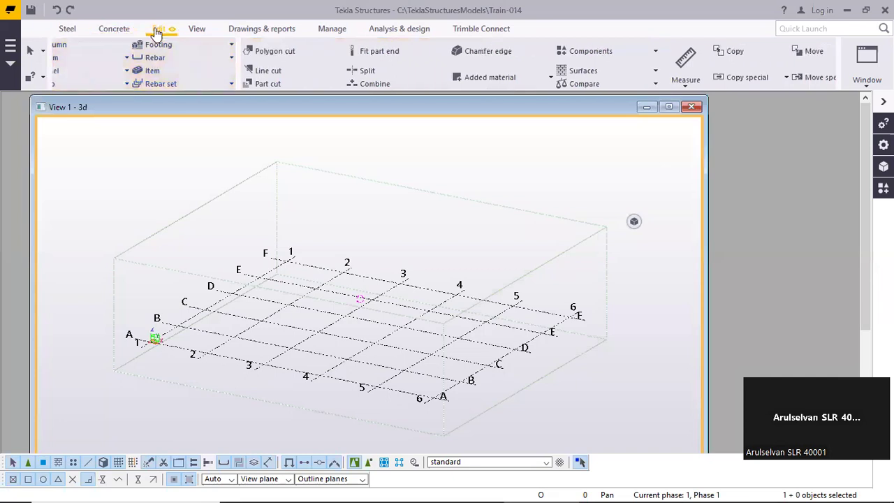
pyautogui.click(114, 30)
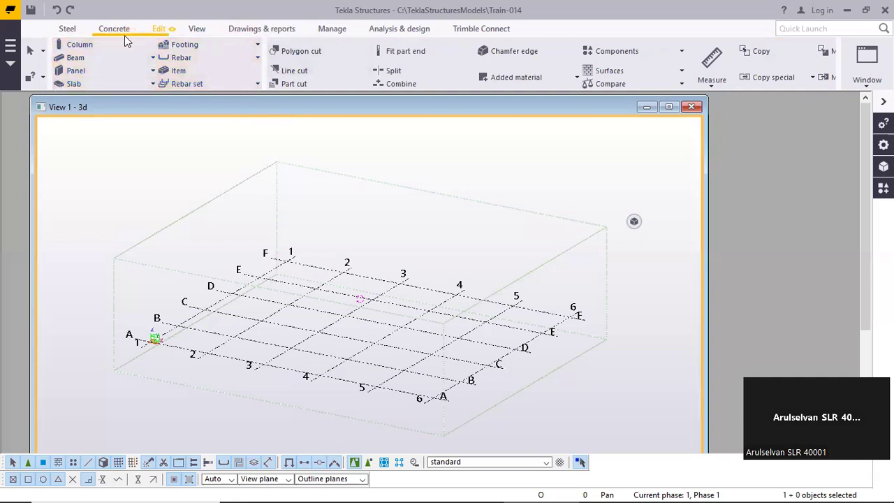
pyautogui.click(159, 31)
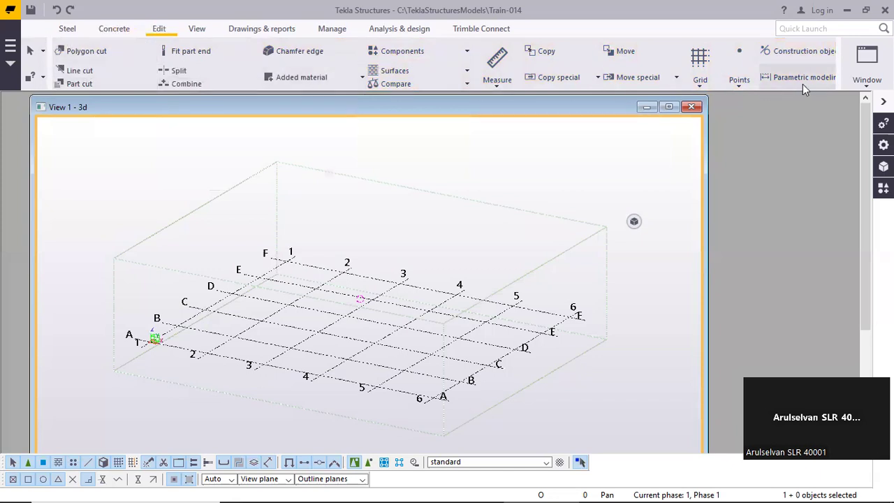
pyautogui.click(198, 30)
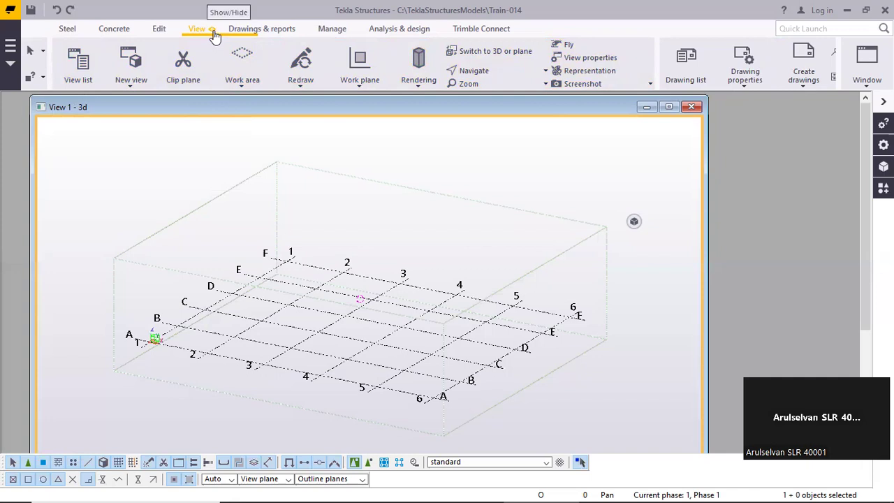
pyautogui.click(213, 32)
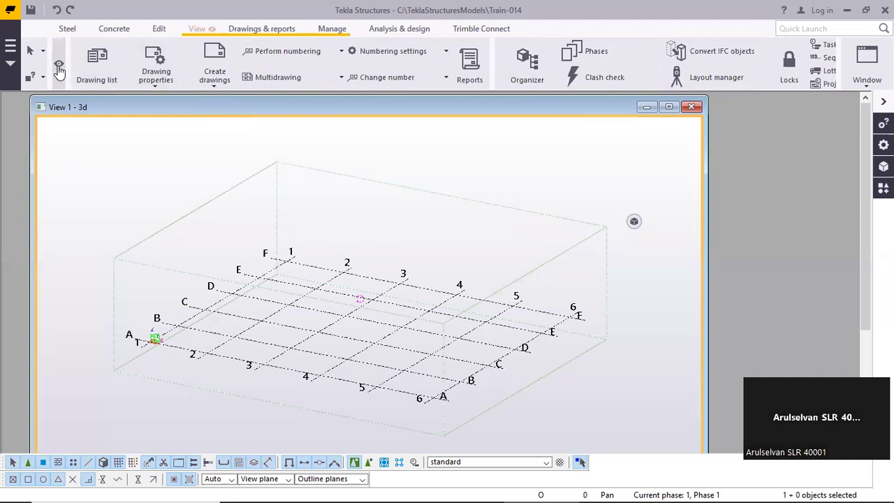
pyautogui.click(214, 33)
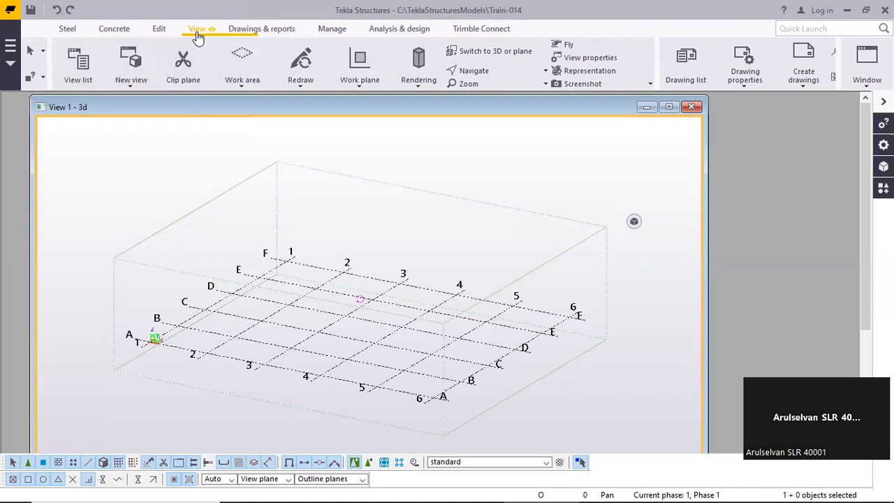
pyautogui.click(157, 31)
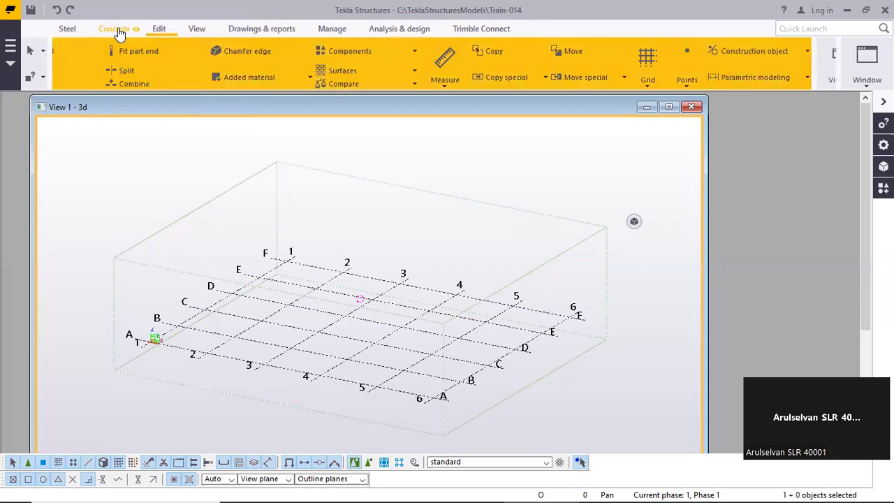
pyautogui.click(107, 33)
pyautogui.click(73, 31)
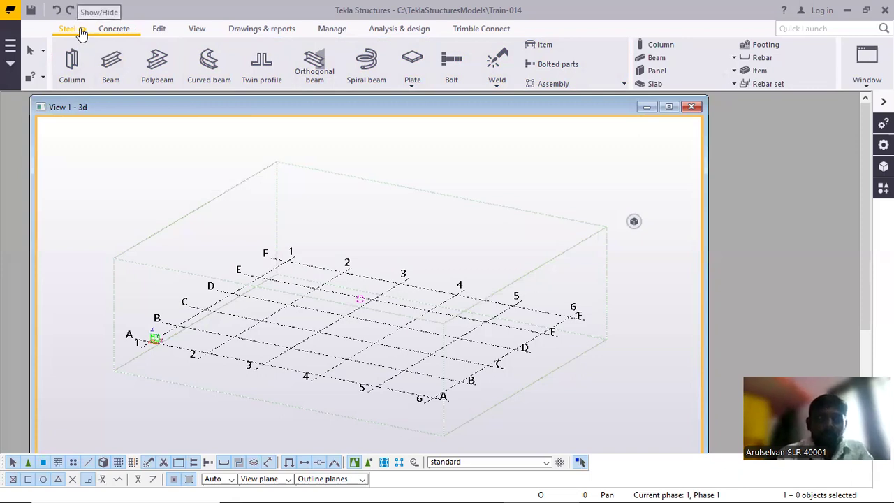
# Hide the Steel command set from the ribbon and restore it
pyautogui.click(82, 33)
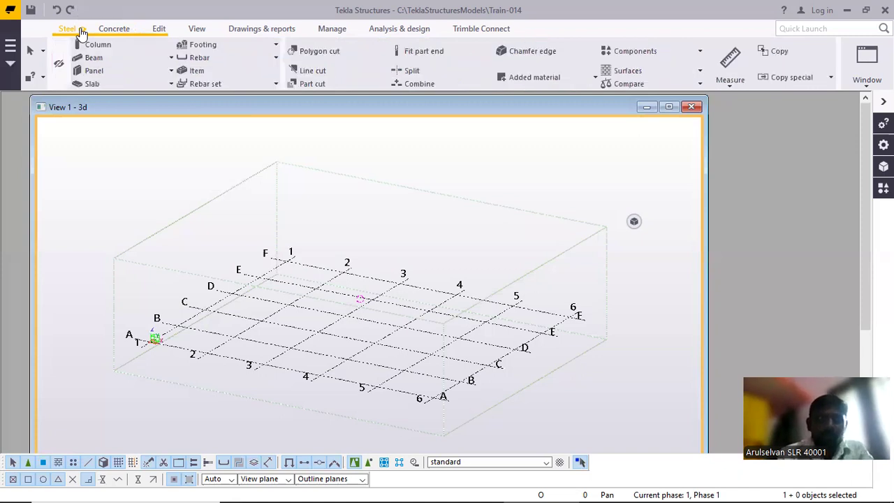
pyautogui.click(60, 66)
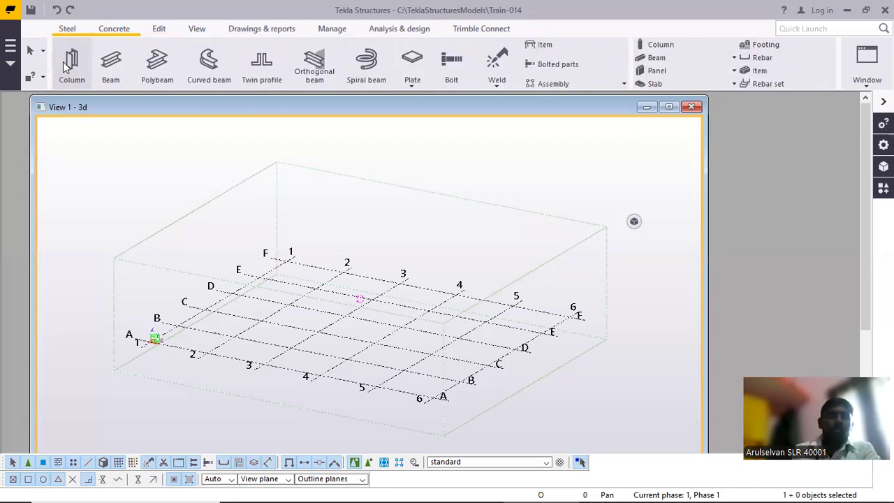
pyautogui.click(84, 30)
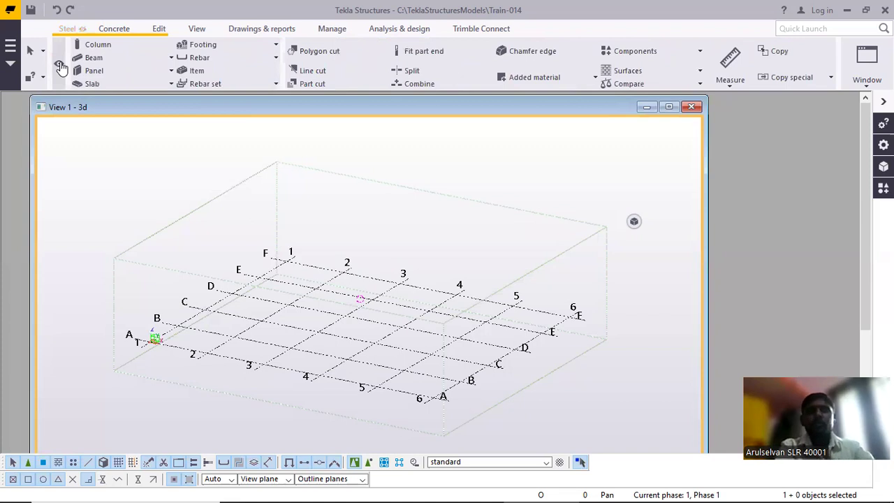
pyautogui.click(83, 31)
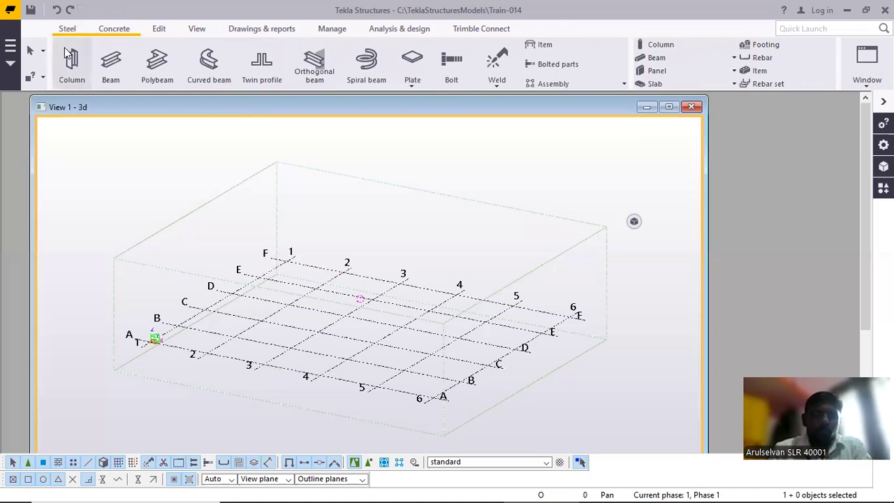
pyautogui.click(84, 32)
pyautogui.click(84, 31)
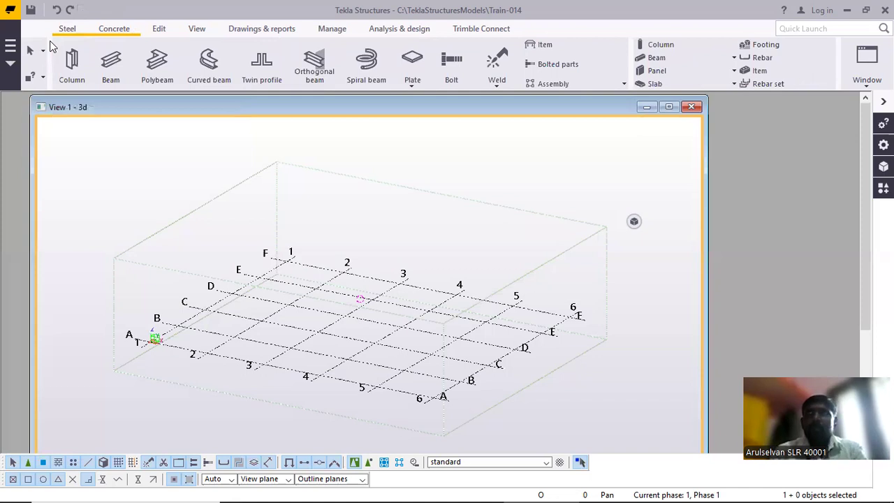
pyautogui.click(10, 45)
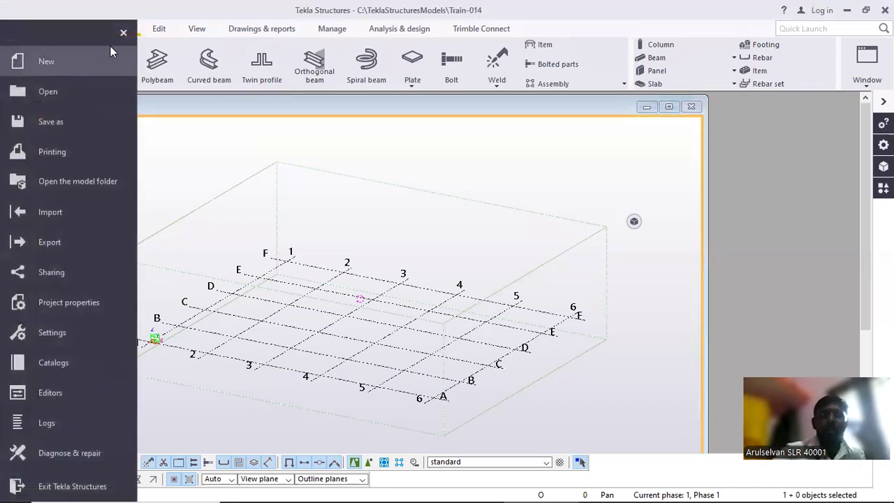
pyautogui.click(176, 28)
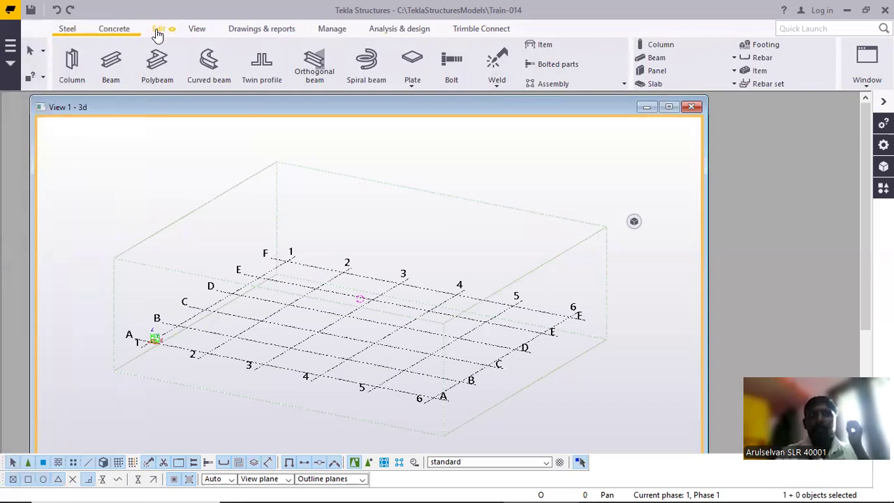
pyautogui.click(258, 32)
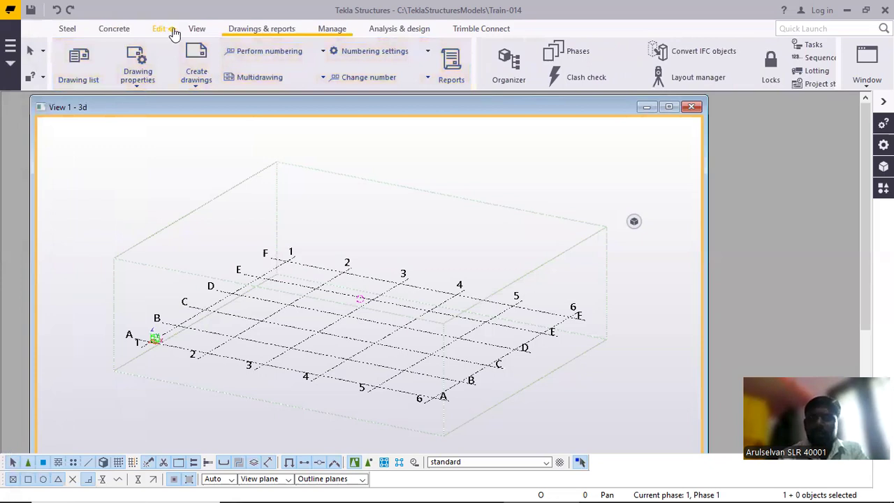
# Tile the 3D view window vertically so it fills the modelling area
pyautogui.click(196, 31)
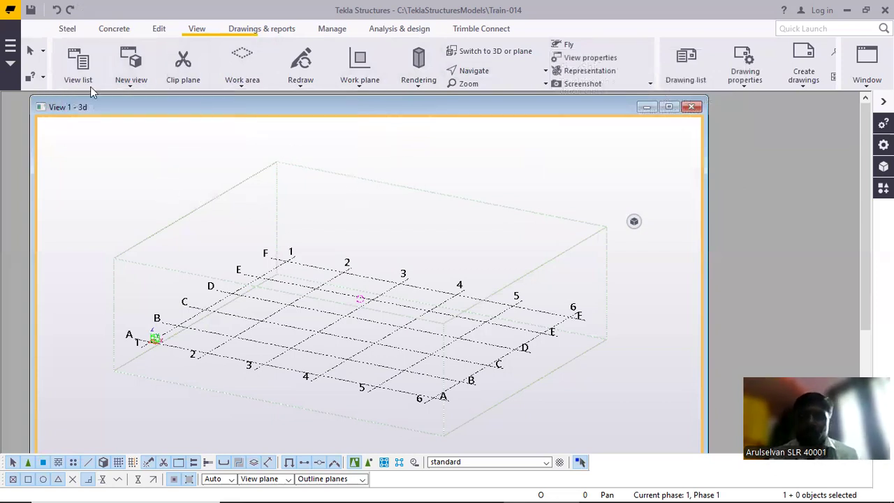
pyautogui.click(867, 66)
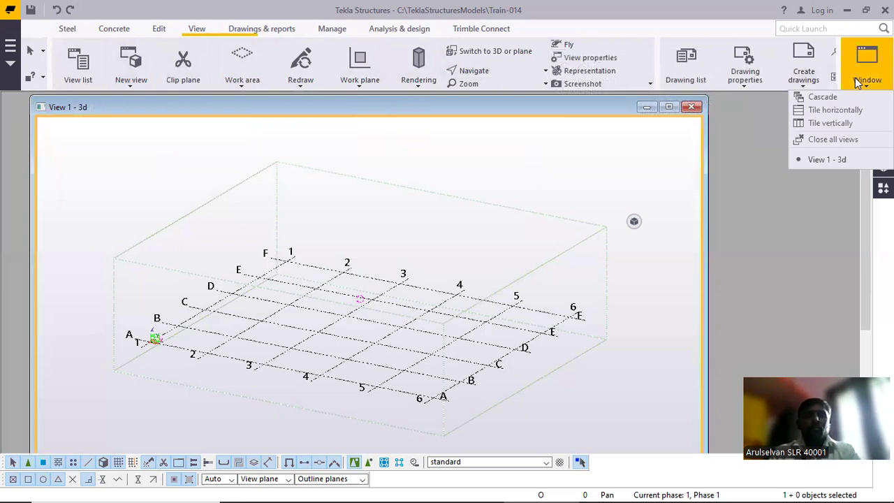
pyautogui.click(839, 125)
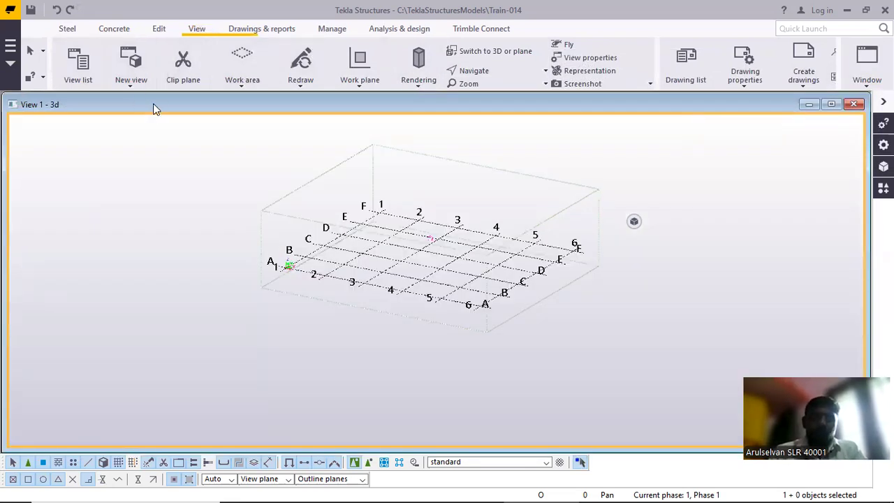
pyautogui.click(128, 88)
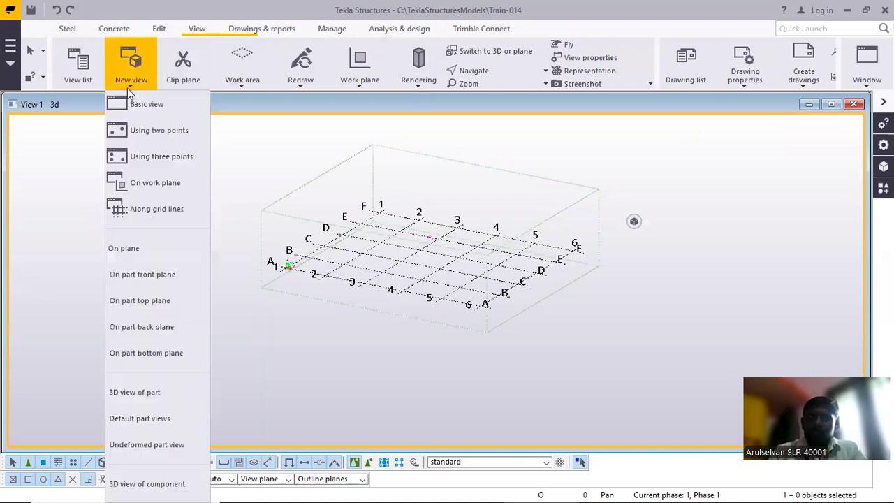
pyautogui.click(157, 131)
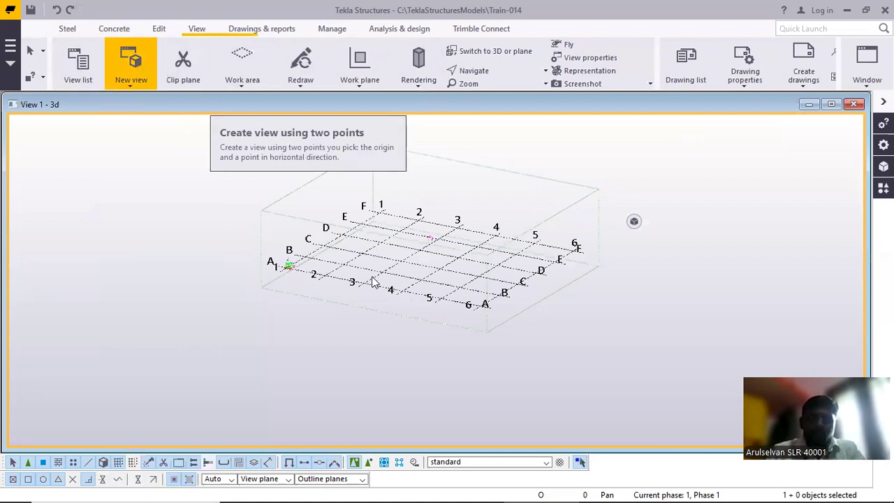
pyautogui.scroll(5, 338, 235)
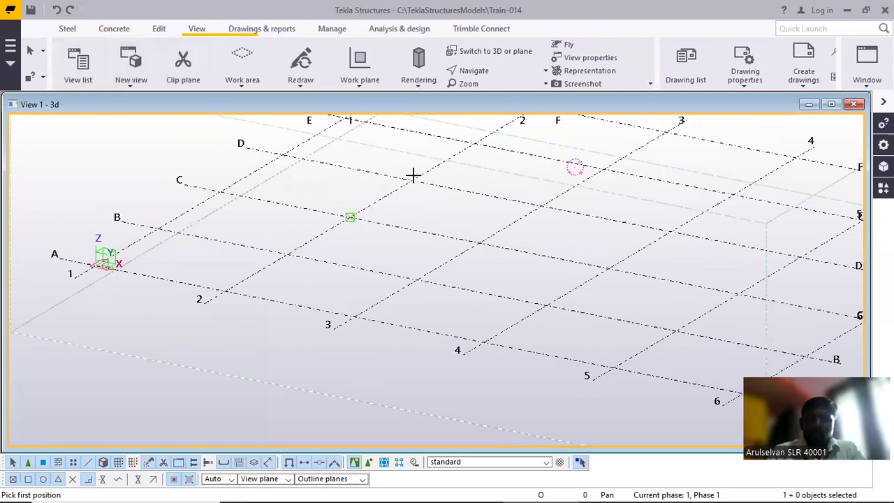
pyautogui.click(350, 218)
pyautogui.scroll(1, 413, 177)
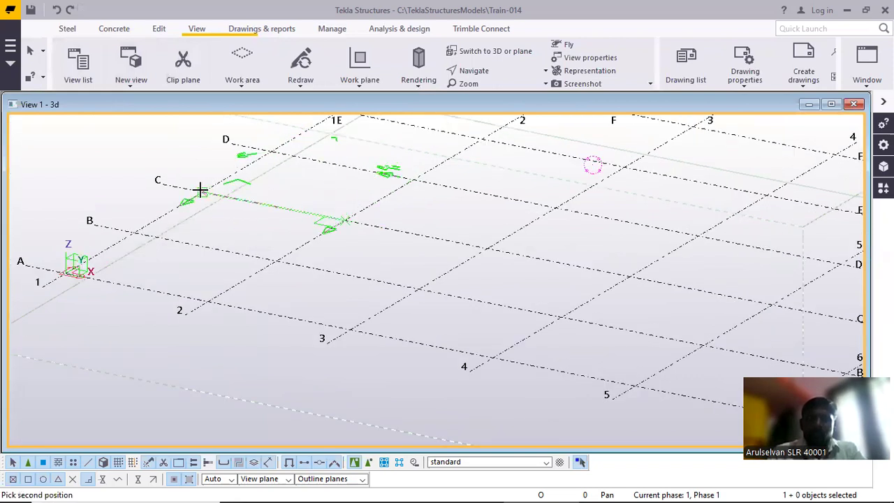
pyautogui.rightClick(178, 154)
pyautogui.click(189, 164)
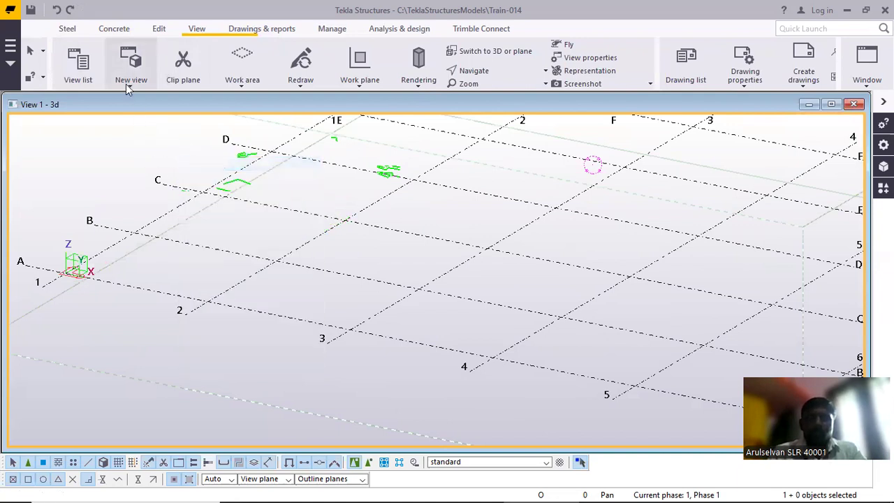
# Examine the new view creation options and the work plane symbol with its X, Y and Z axes at grid intersection A-1
pyautogui.click(126, 83)
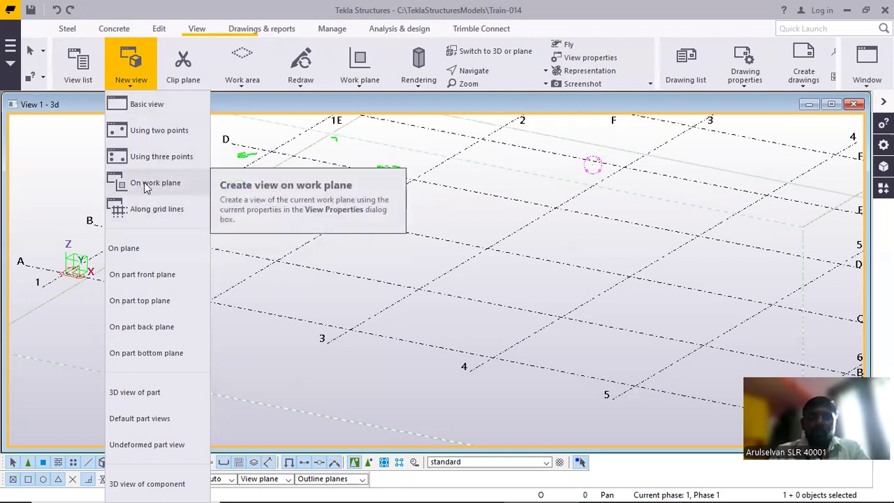
pyautogui.click(201, 265)
pyautogui.scroll(5, 139, 269)
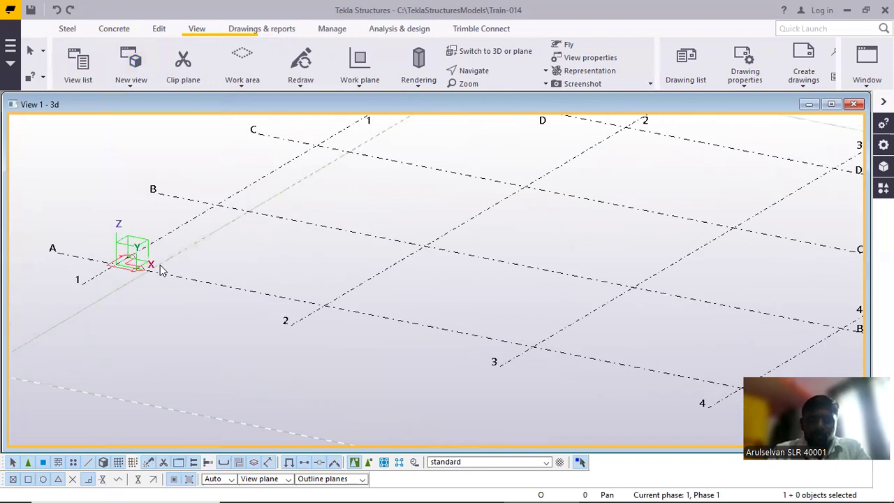
pyautogui.scroll(3, 125, 274)
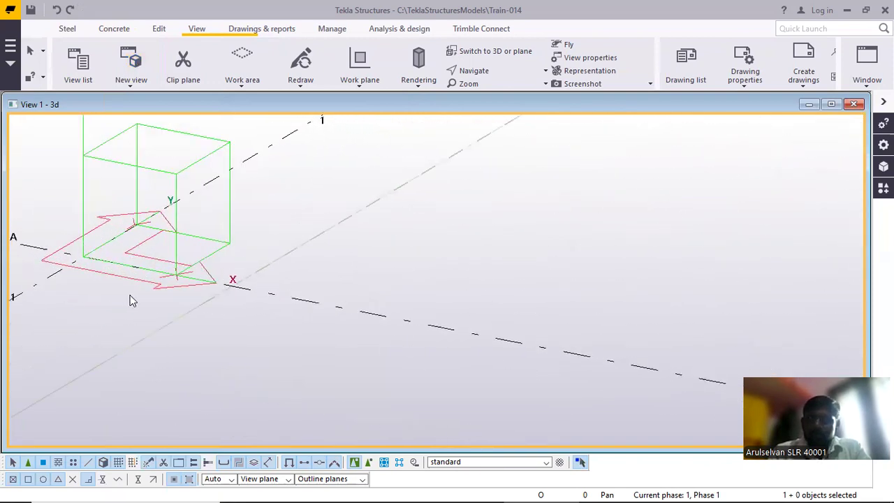
pyautogui.moveTo(150, 257); pyautogui.dragTo(286, 253, button='middle')
pyautogui.scroll(2, 280, 245)
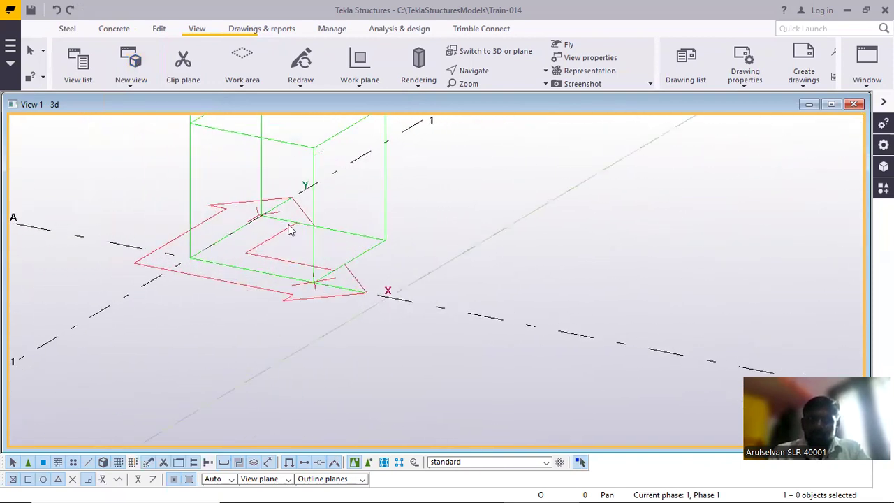
pyautogui.scroll(-2, 275, 243)
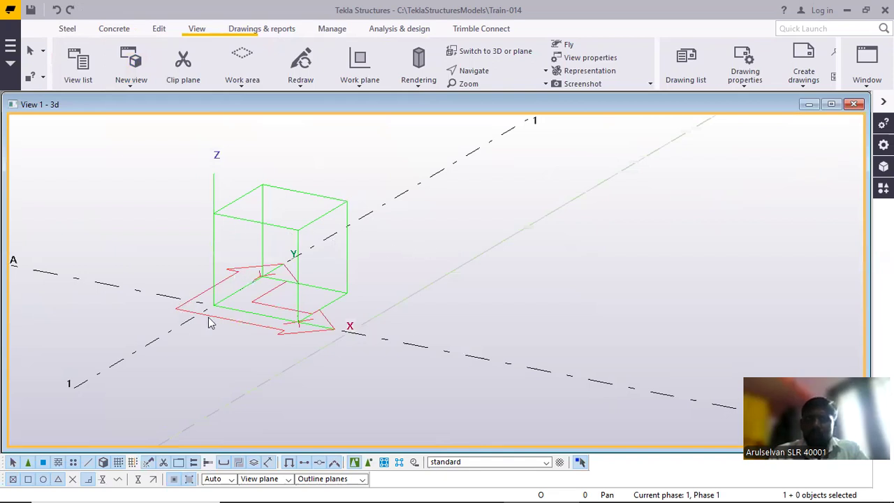
pyautogui.scroll(-1, 242, 288)
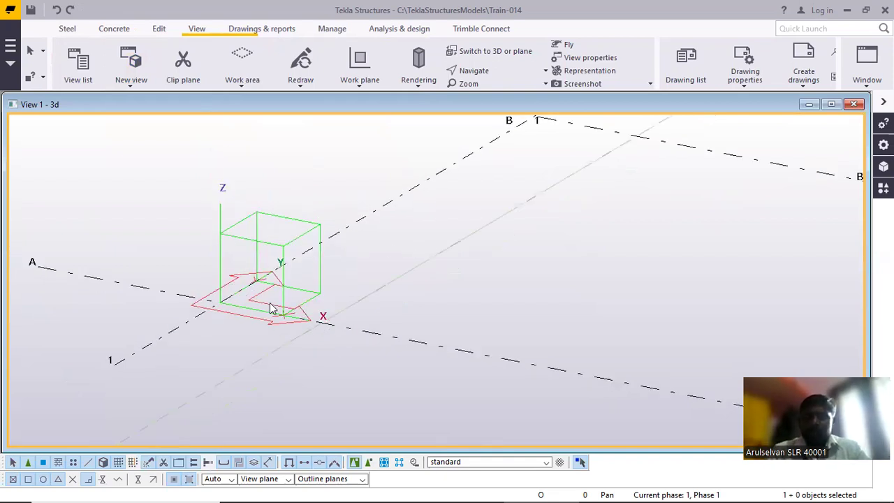
pyautogui.scroll(-1, 283, 307)
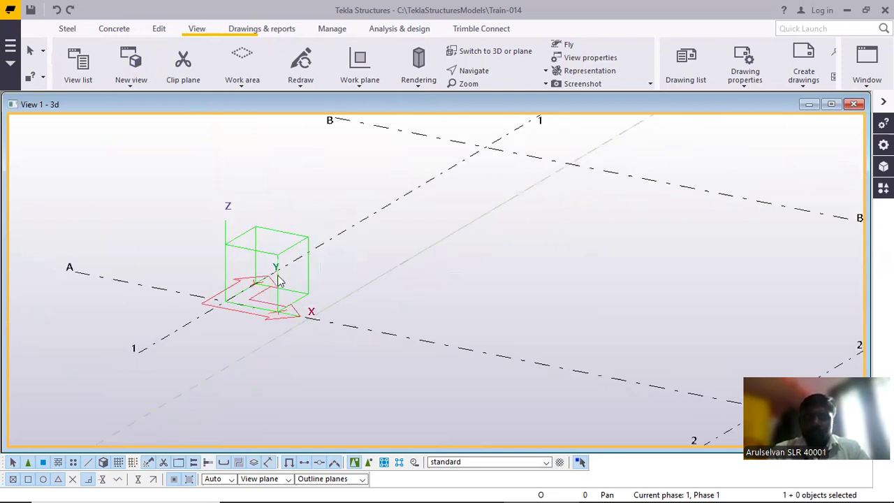
# Review the available methods for setting the work plane
pyautogui.click(358, 83)
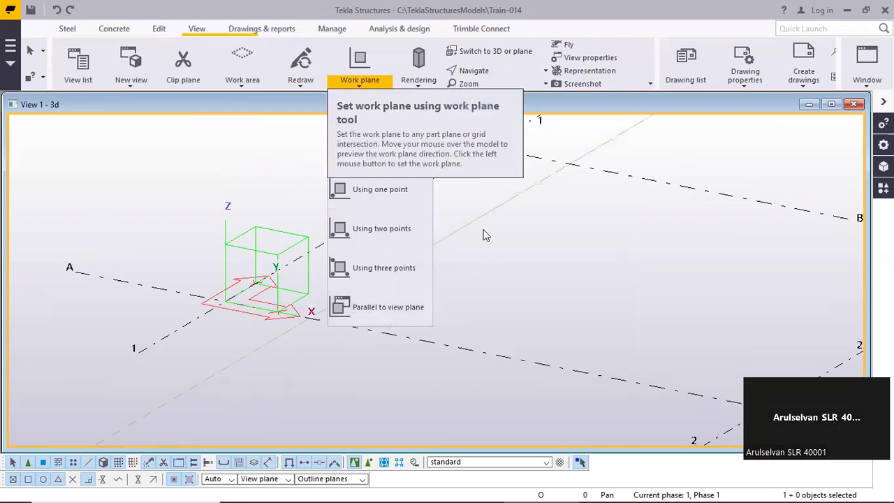
pyautogui.click(486, 236)
pyautogui.scroll(-5, 285, 246)
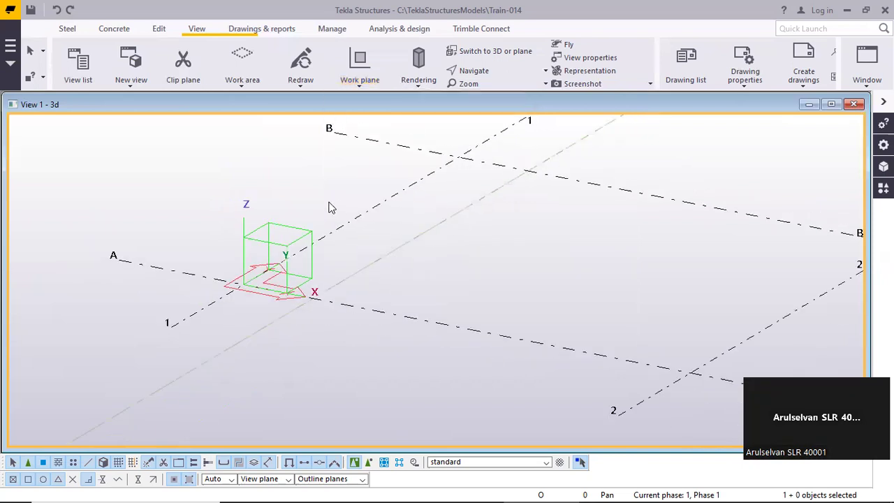
# Redraw all views of the model
pyautogui.moveTo(284, 246); pyautogui.dragTo(264, 276, button='middle')
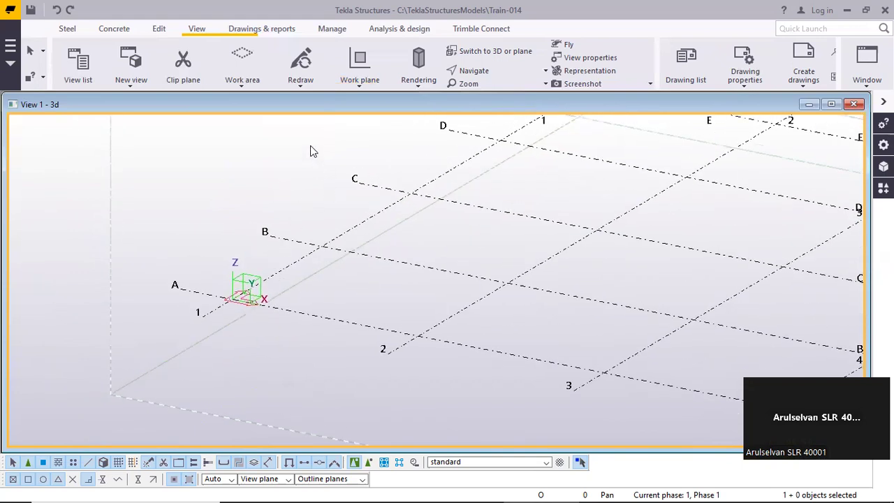
pyautogui.click(303, 87)
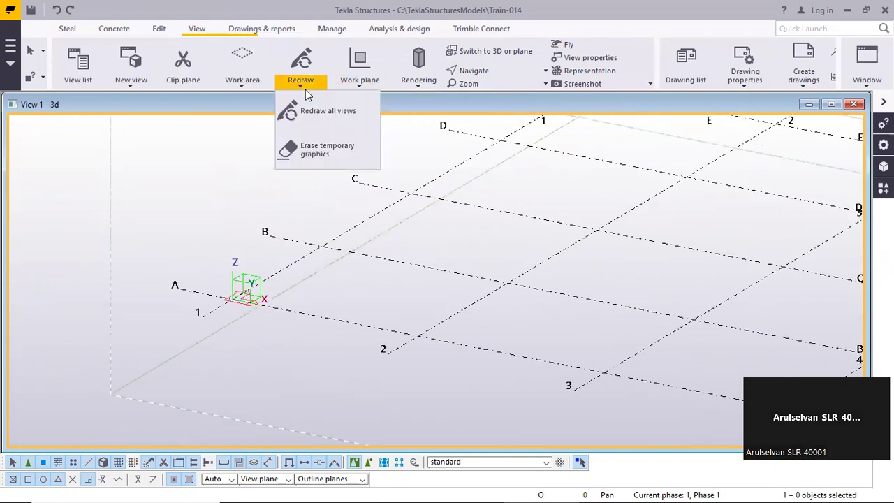
pyautogui.click(323, 117)
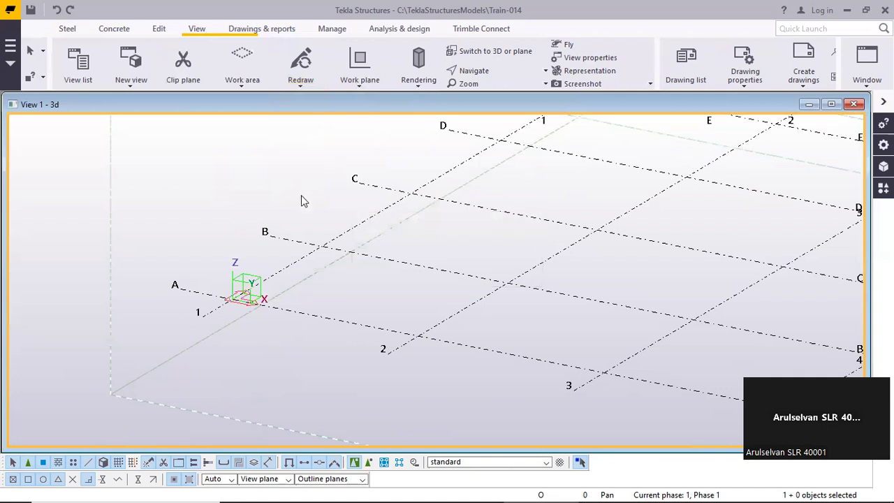
# Measure the distance from grid intersection B-1 to grid intersection C-2, then end the measuring command
pyautogui.scroll(-5, 305, 193)
pyautogui.scroll(-2, 322, 198)
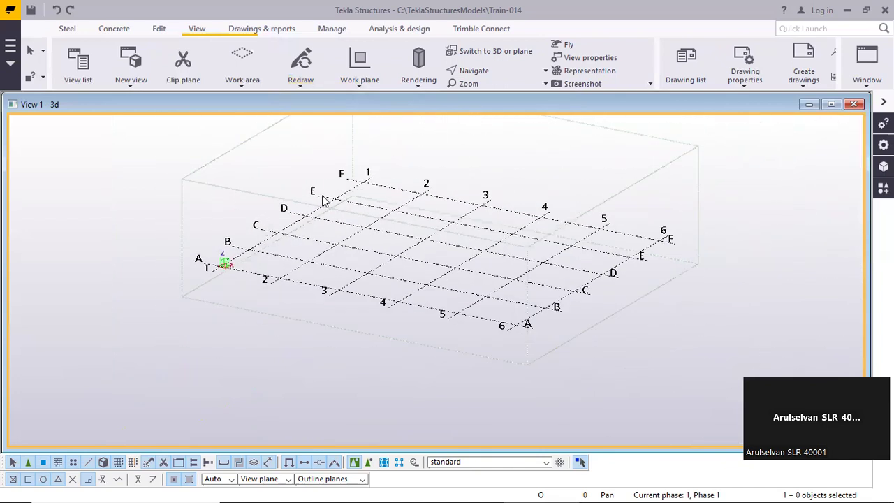
pyautogui.scroll(4, 243, 264)
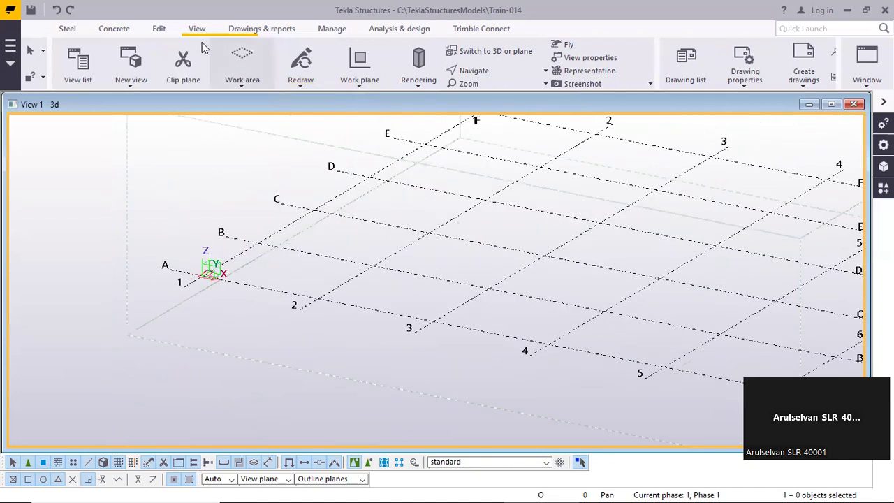
pyautogui.click(161, 31)
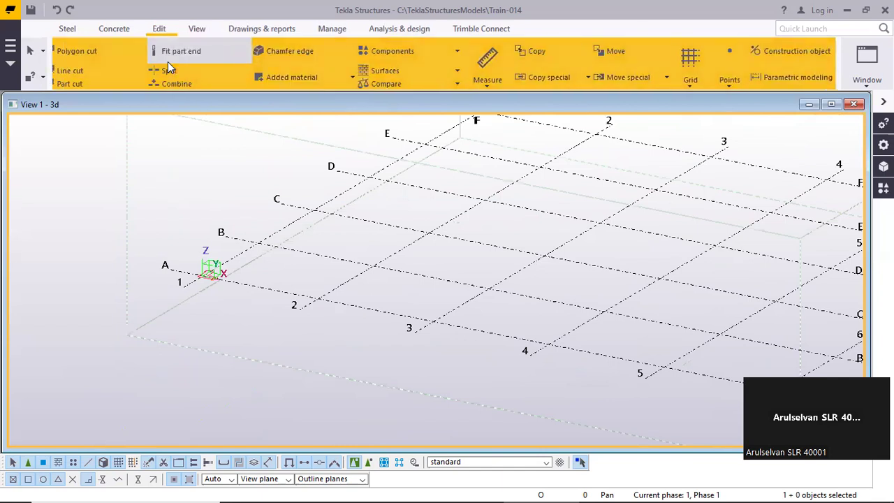
pyautogui.click(500, 86)
pyautogui.click(504, 104)
pyautogui.click(286, 241)
pyautogui.click(425, 227)
pyautogui.rightClick(393, 129)
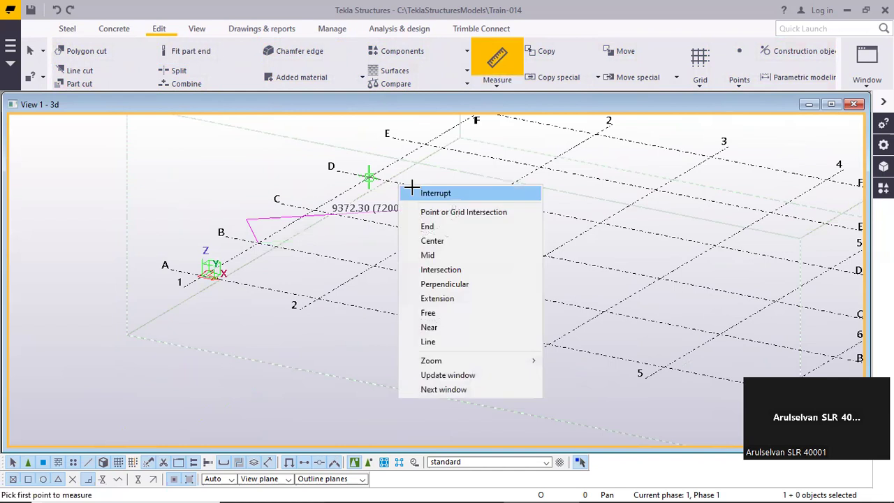
pyautogui.click(419, 136)
# Clear the diagonal distance measurement from the model by redrawing all views
pyautogui.scroll(3, 371, 210)
pyautogui.scroll(1, 370, 209)
pyautogui.scroll(-5, 365, 201)
pyautogui.moveTo(365, 203); pyautogui.dragTo(348, 216, button='middle')
pyautogui.scroll(4, 331, 216)
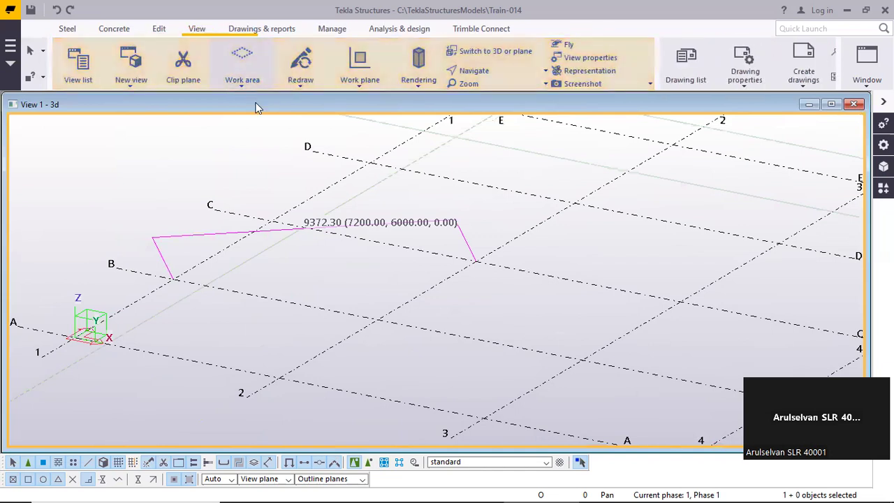
pyautogui.click(306, 85)
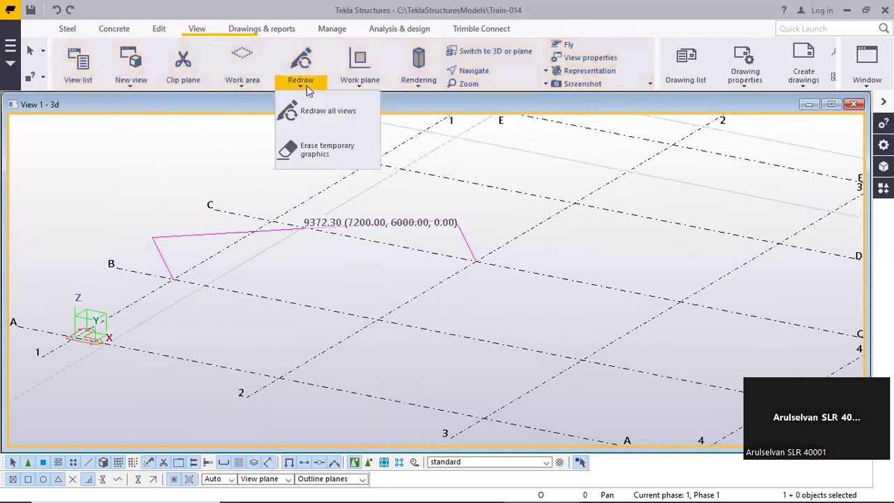
pyautogui.click(334, 109)
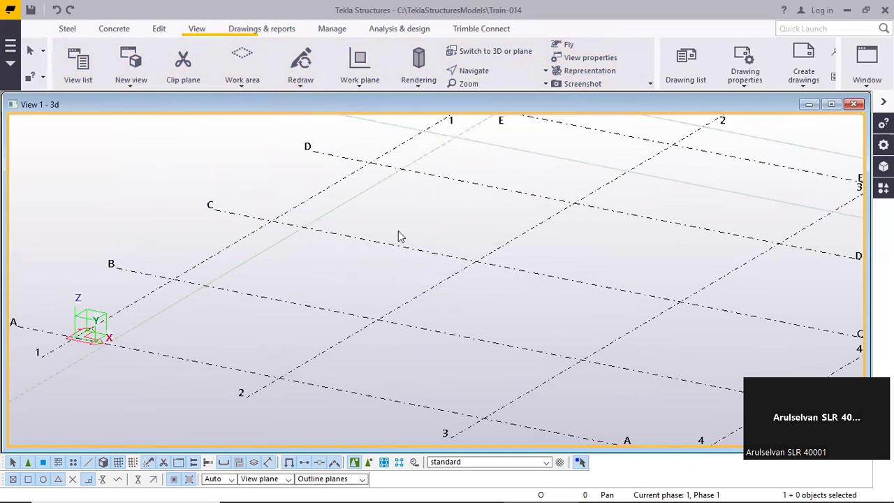
# Measure the horizontal distance between grid lines 1 and 2 along grid line C, then end the command
pyautogui.click(307, 78)
pyautogui.click(309, 79)
pyautogui.click(159, 29)
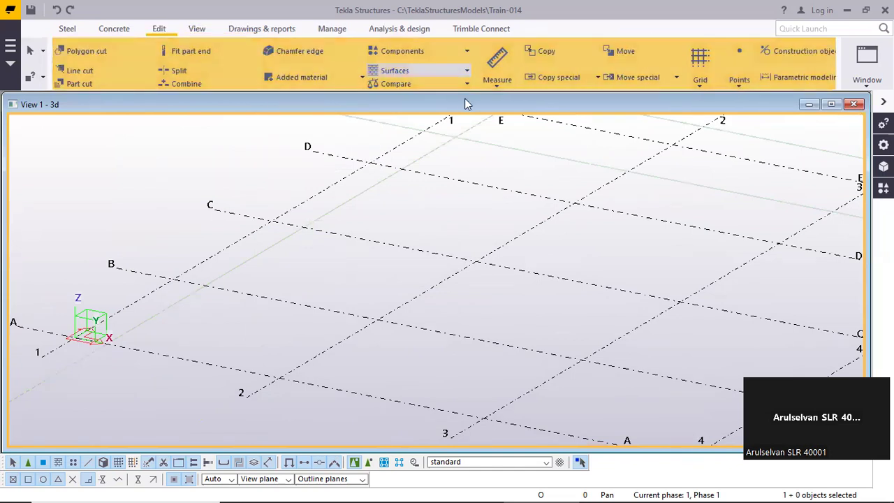
pyautogui.click(497, 82)
pyautogui.click(531, 116)
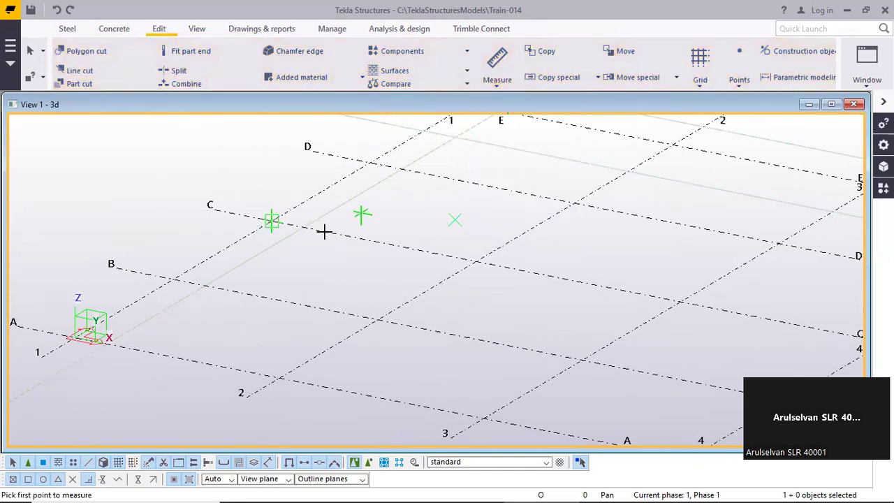
pyautogui.click(369, 162)
pyautogui.click(368, 163)
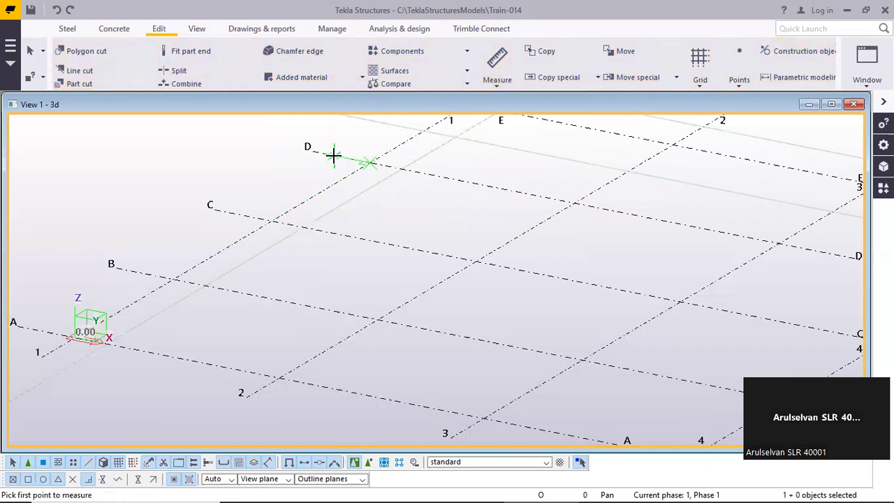
pyautogui.click(433, 223)
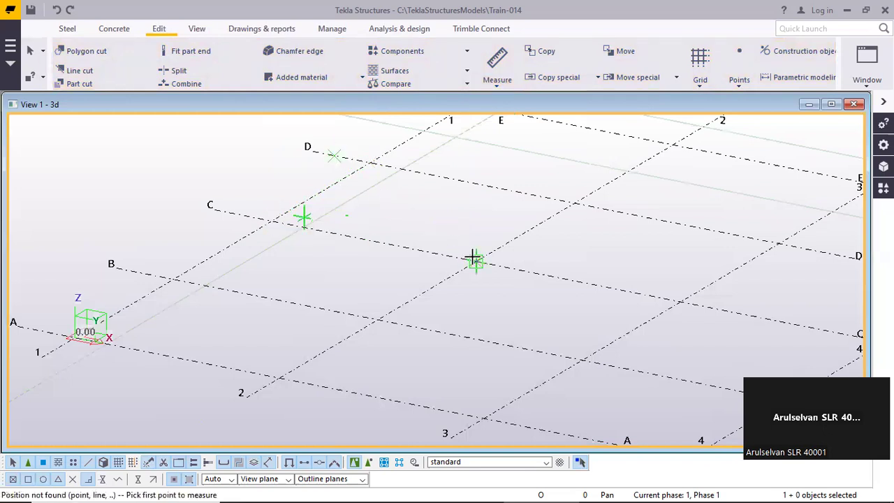
pyautogui.click(272, 220)
pyautogui.click(334, 209)
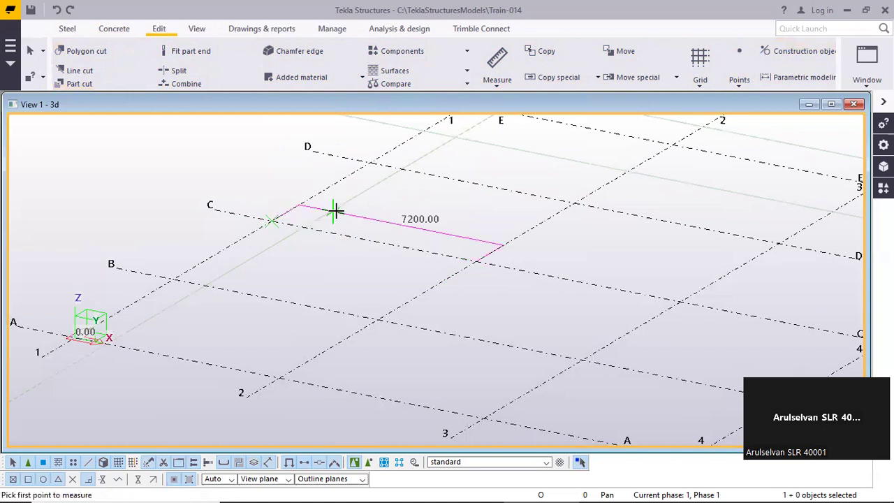
pyautogui.rightClick(455, 201)
pyautogui.click(482, 212)
# Inspect the horizontal measurement on grid line C and clear it by redrawing all views
pyautogui.scroll(2, 482, 212)
pyautogui.scroll(-4, 413, 202)
pyautogui.scroll(4, 445, 224)
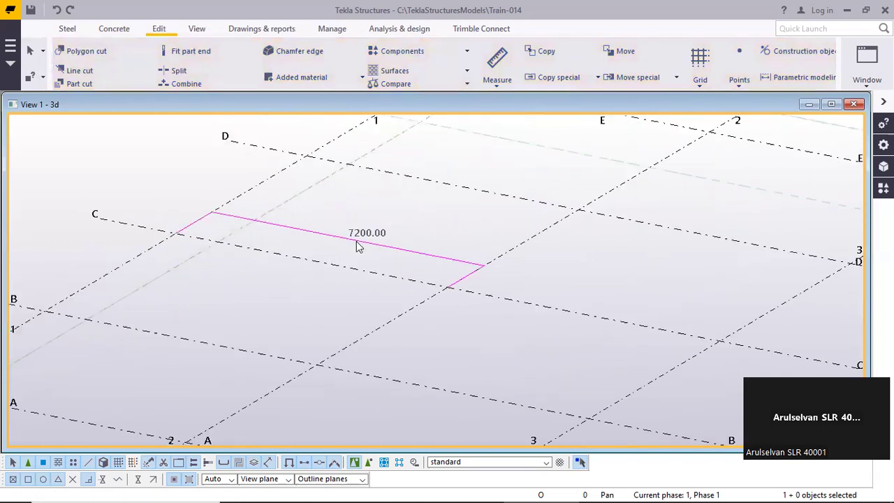
pyautogui.scroll(-5, 355, 237)
pyautogui.scroll(-2, 351, 227)
pyautogui.scroll(6, 238, 209)
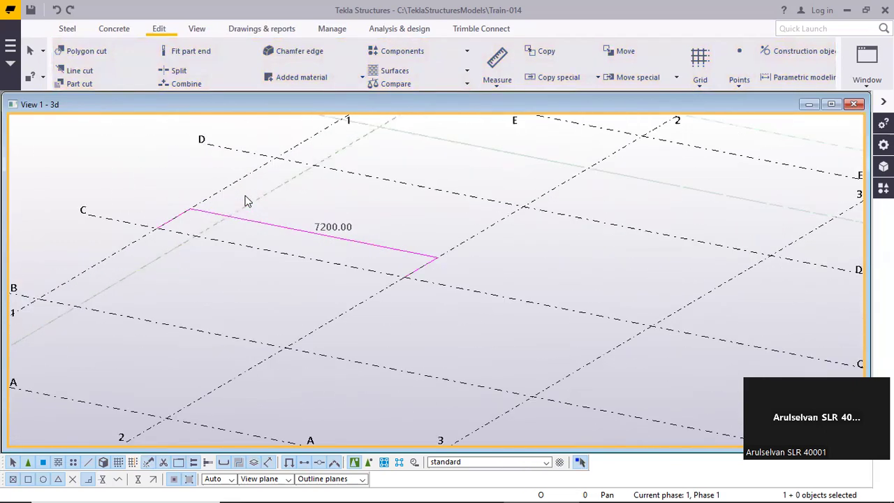
pyautogui.scroll(2, 259, 207)
pyautogui.click(199, 30)
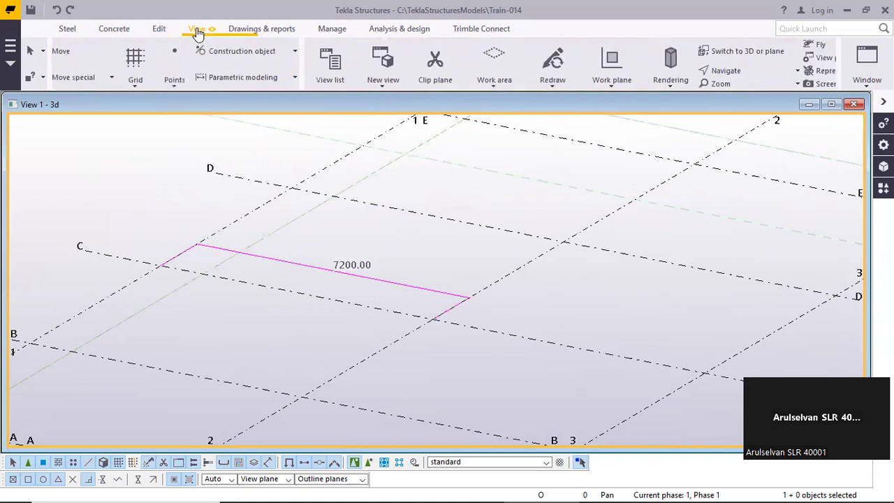
pyautogui.click(300, 80)
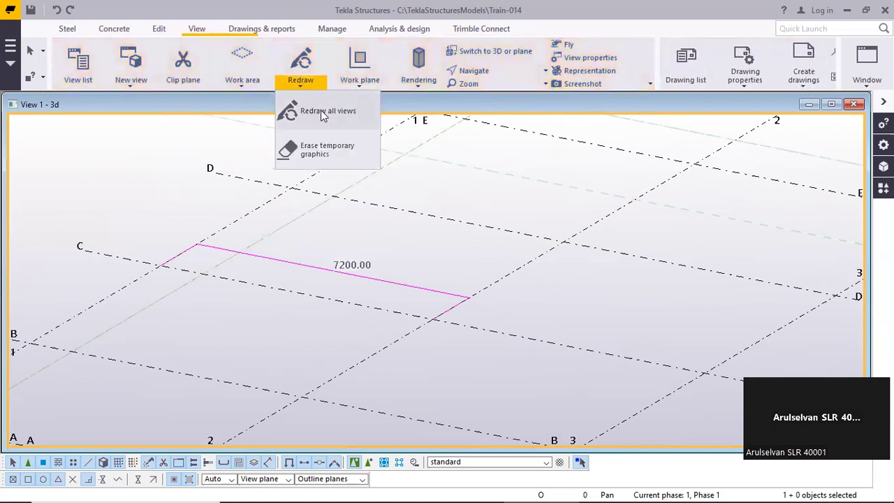
pyautogui.click(320, 110)
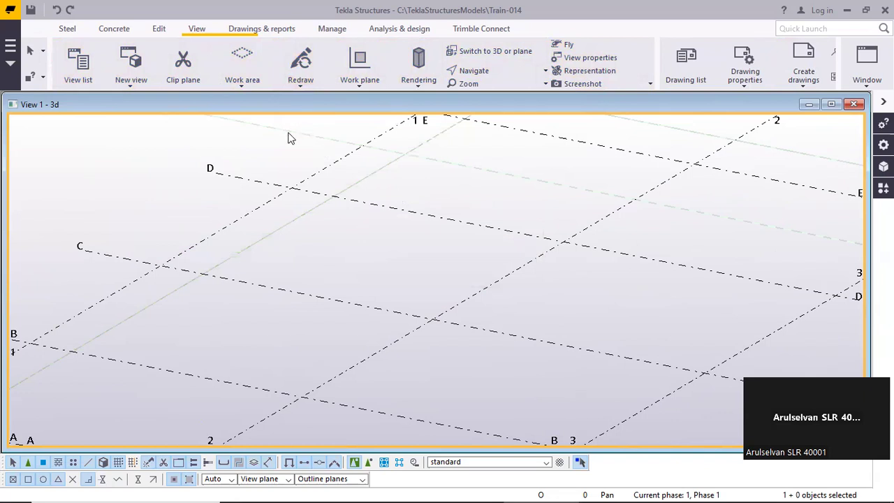
# Review the available measuring tools, from distance and horizontal distance to angle, arc and bolt spacing
pyautogui.click(157, 29)
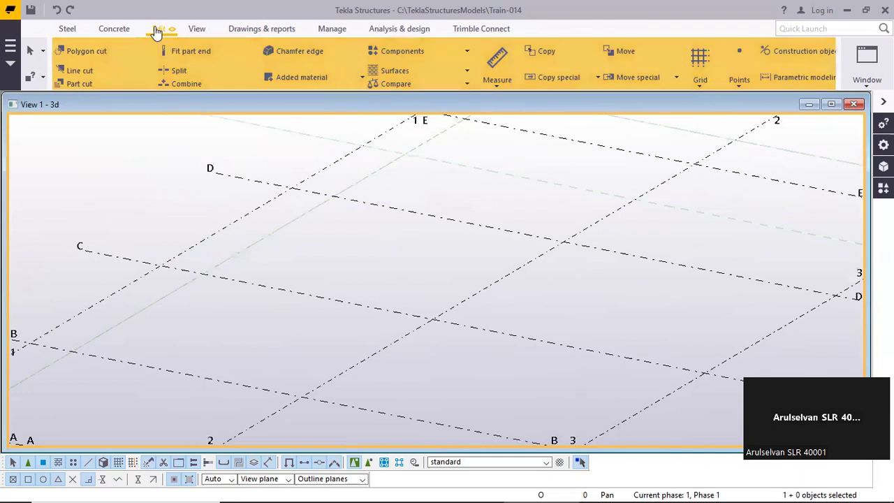
pyautogui.click(498, 81)
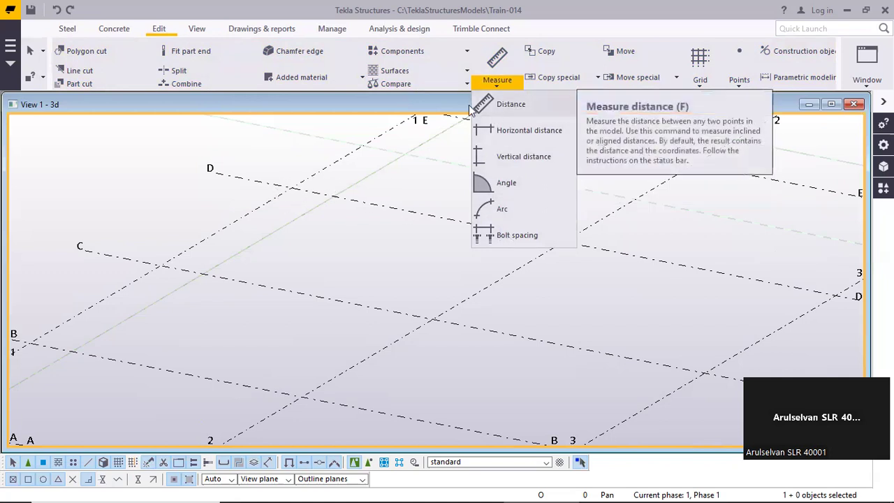
pyautogui.click(334, 187)
# Fit the work area to the entire model in all views
pyautogui.scroll(-1, 336, 182)
pyautogui.moveTo(336, 181); pyautogui.dragTo(242, 215, button='middle')
pyautogui.scroll(-1, 279, 228)
pyautogui.click(196, 30)
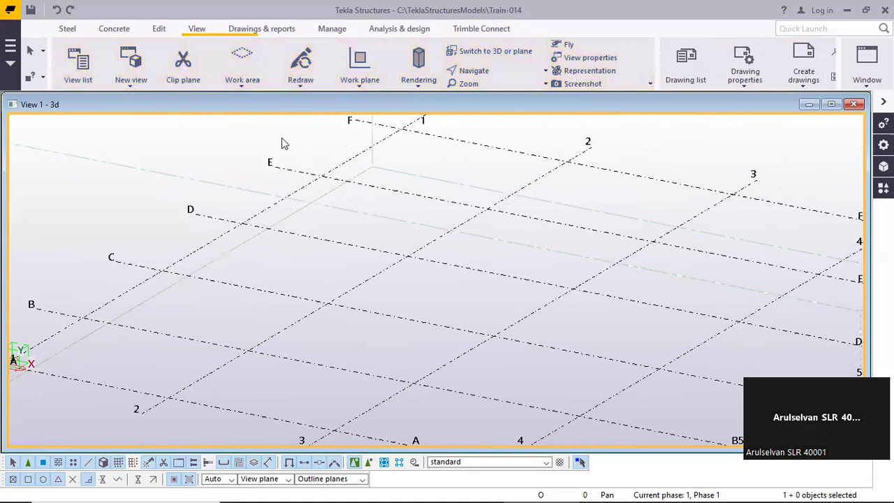
pyautogui.click(234, 86)
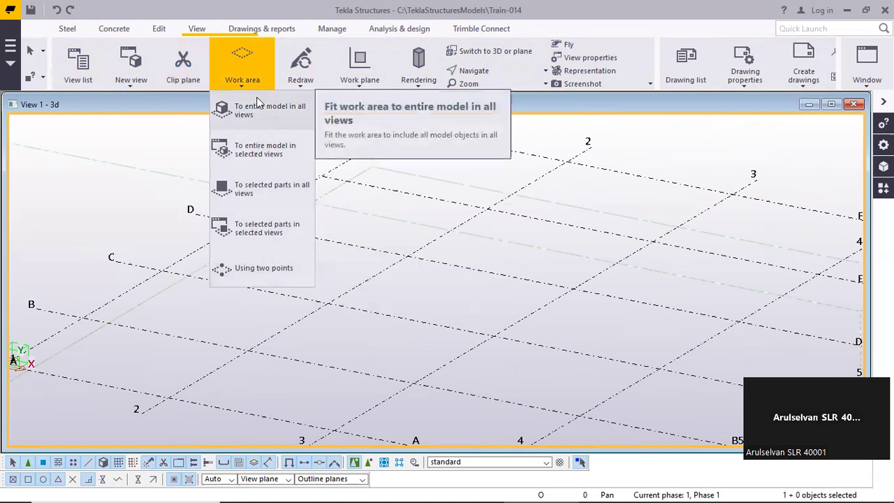
pyautogui.click(258, 106)
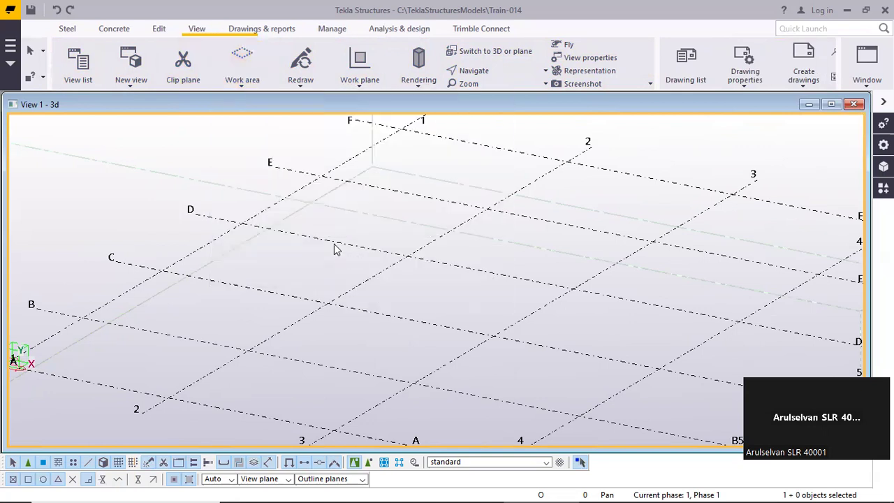
# Examine the work area box around the grid and review the other work area fitting methods, including using two points
pyautogui.scroll(-6, 259, 216)
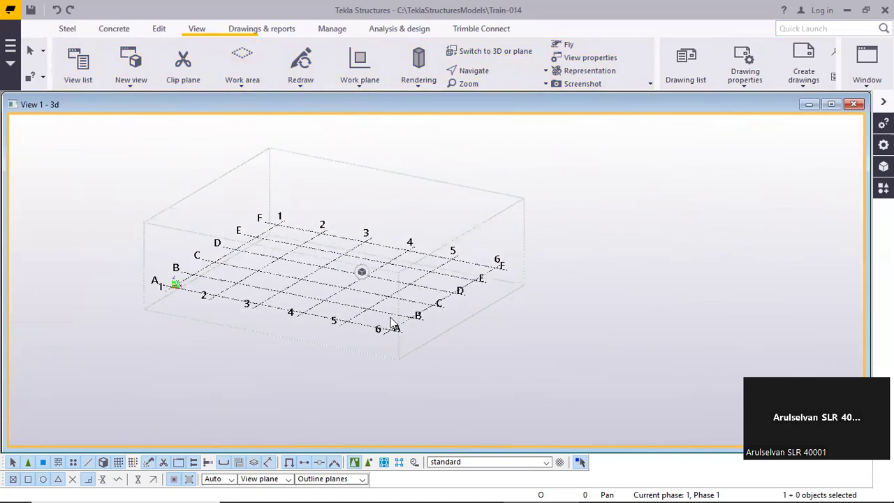
pyautogui.scroll(5, 132, 256)
pyautogui.scroll(3, 188, 181)
pyautogui.scroll(-4, 165, 182)
pyautogui.scroll(-6, 167, 188)
pyautogui.scroll(-3, 170, 192)
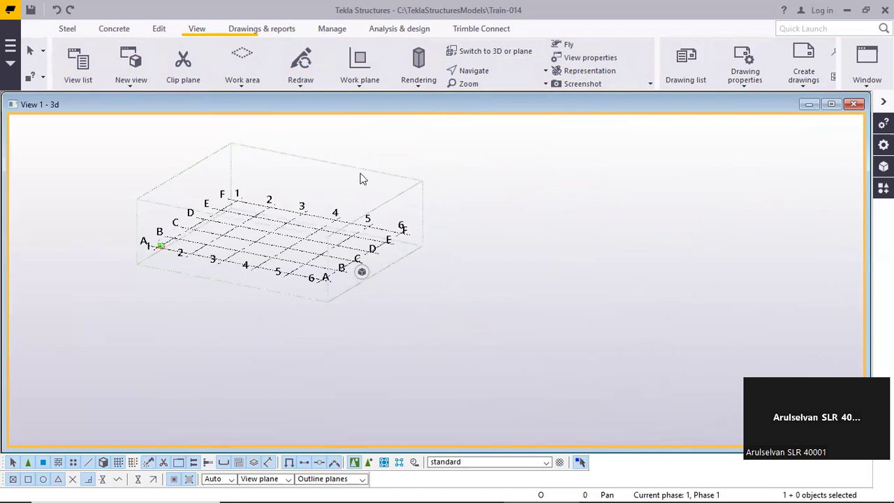
pyautogui.click(241, 81)
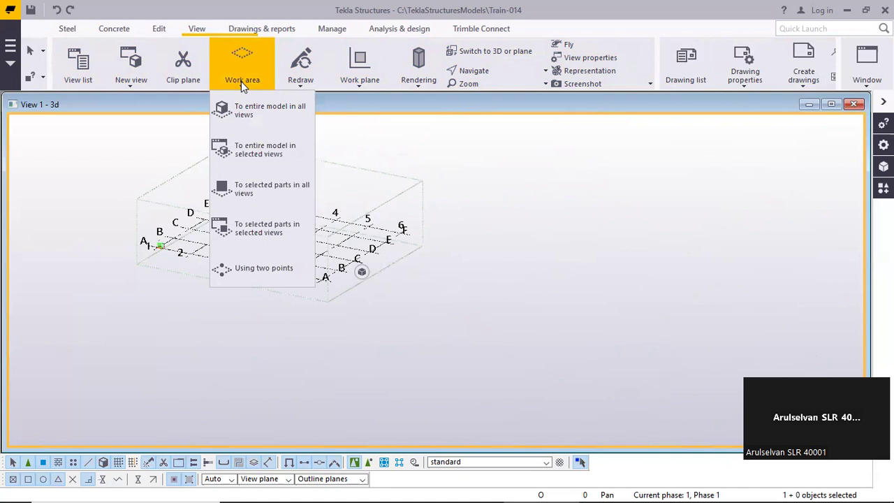
pyautogui.click(440, 150)
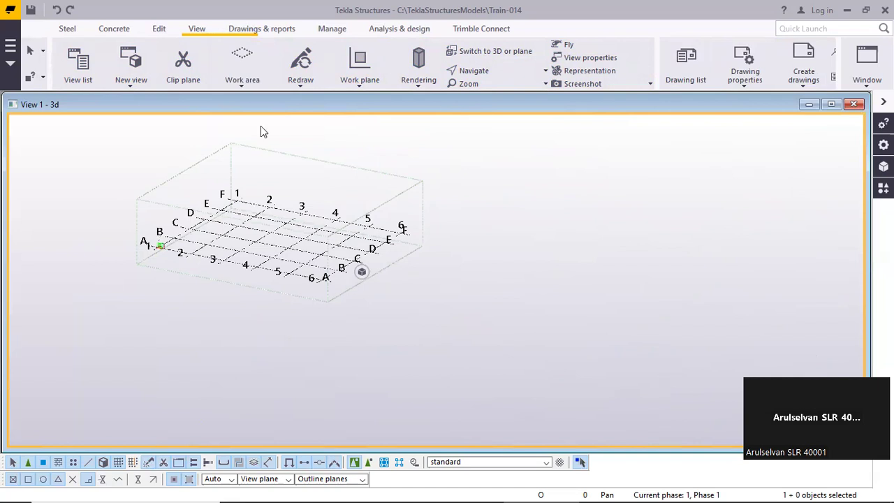
pyautogui.click(241, 87)
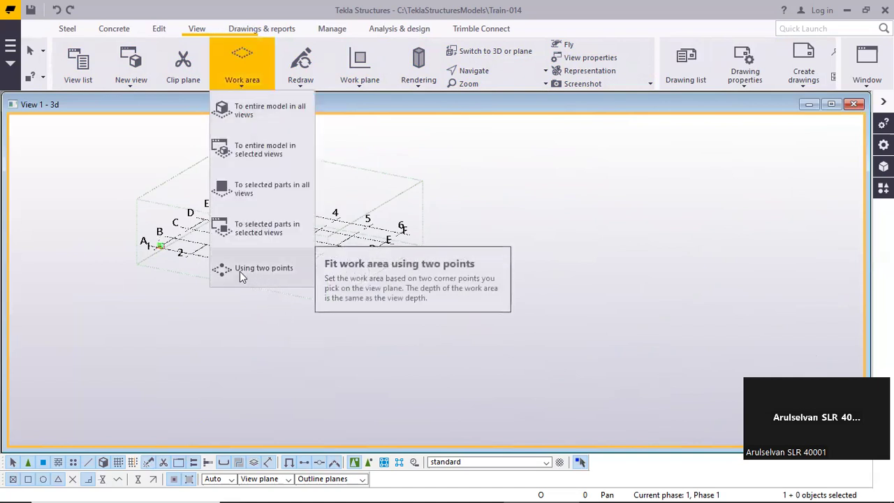
pyautogui.click(422, 177)
# Toggle the 3D view window between 3D and plane display, ending in the plane view of the grid
pyautogui.scroll(-4, 367, 208)
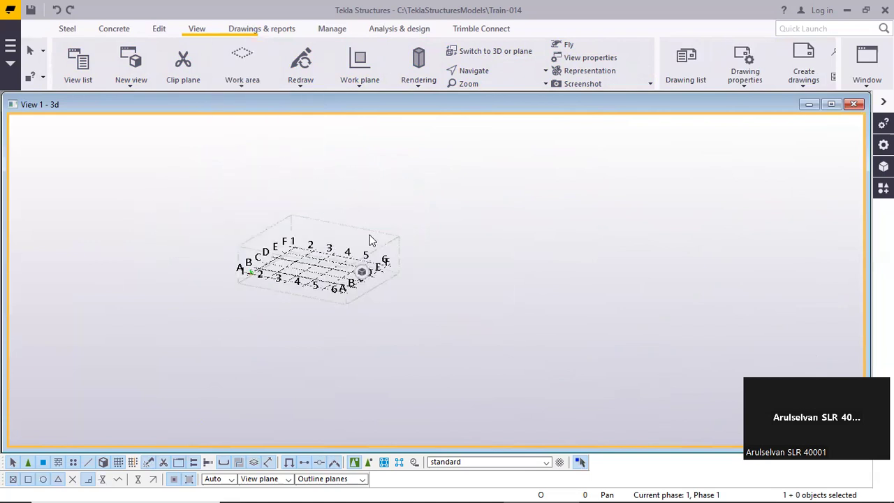
pyautogui.scroll(3, 368, 209)
pyautogui.moveTo(327, 233); pyautogui.dragTo(318, 201, button='middle')
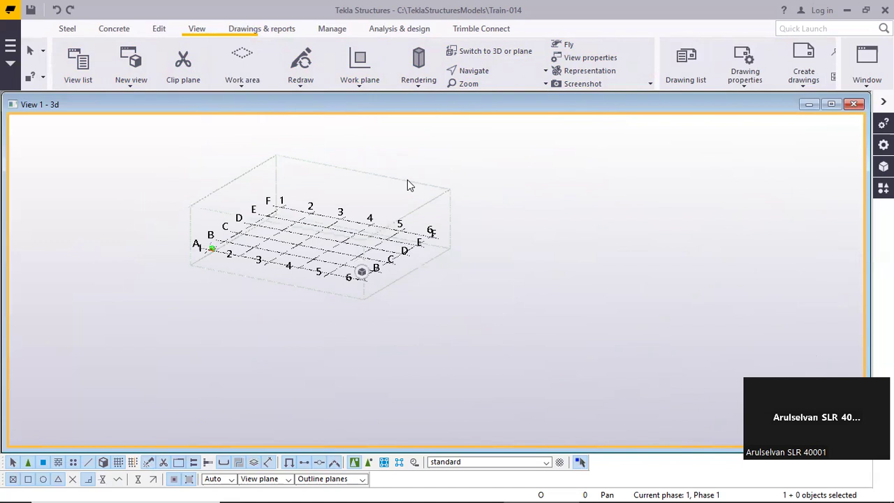
pyautogui.hotkey('ctrl', 'p')
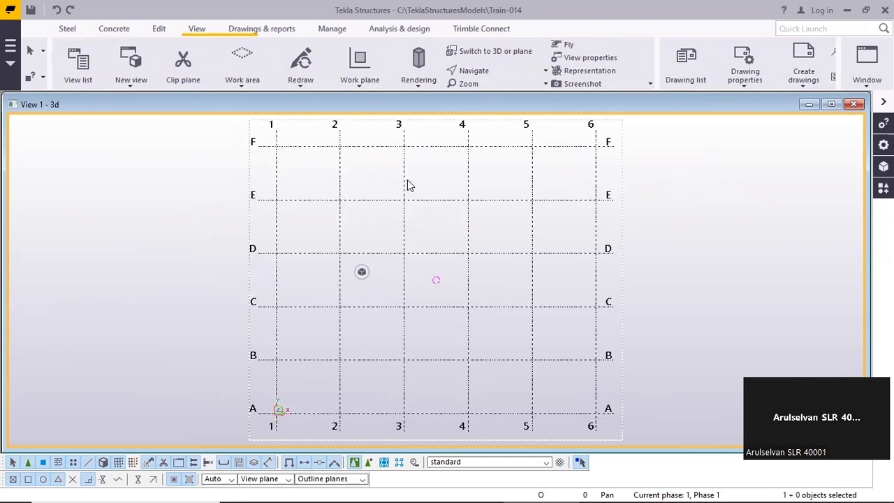
pyautogui.hotkey('ctrl', 'p')
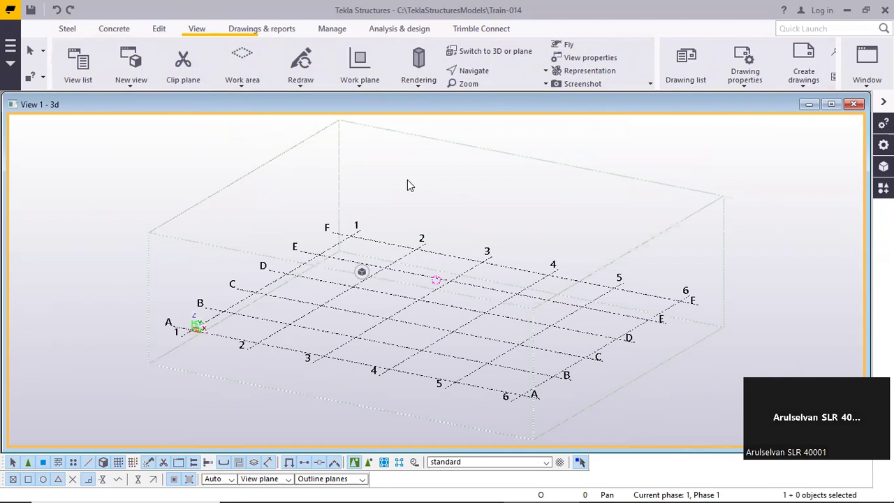
pyautogui.hotkey('ctrl', 'p')
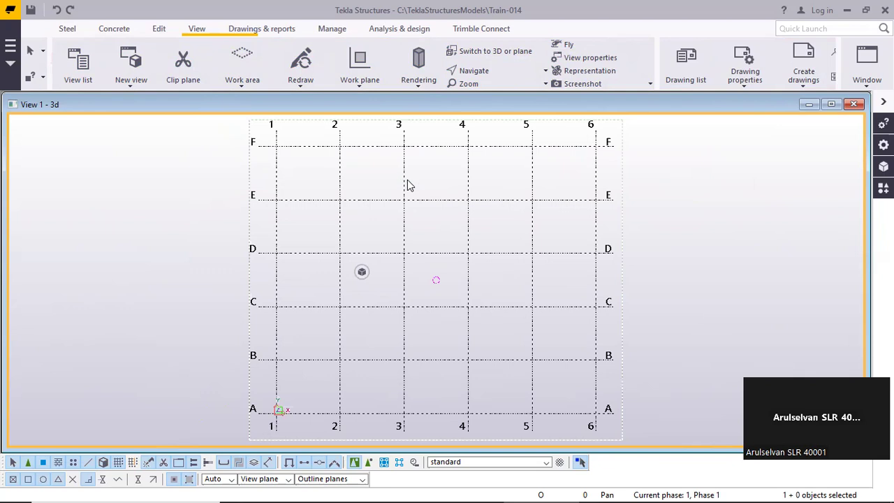
# Return the window to 3D display and change the view's angle to Plane through its view properties
pyautogui.hotkey('ctrl', 'p')
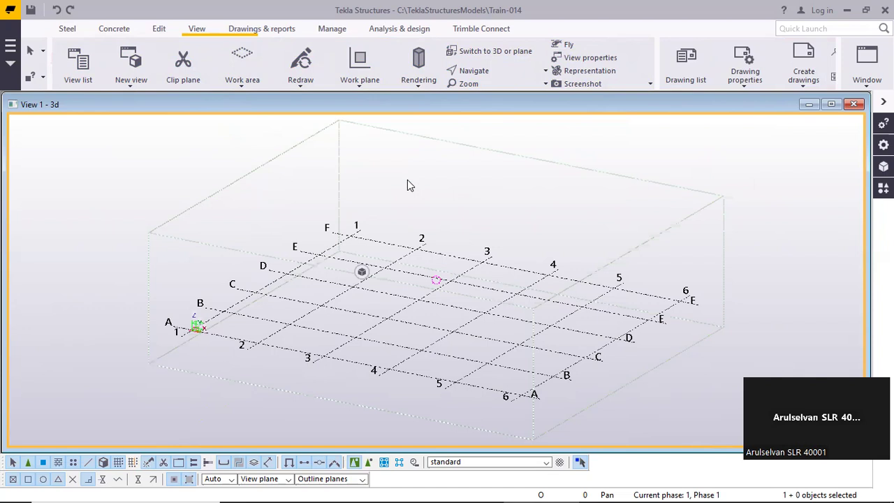
pyautogui.doubleClick(407, 181)
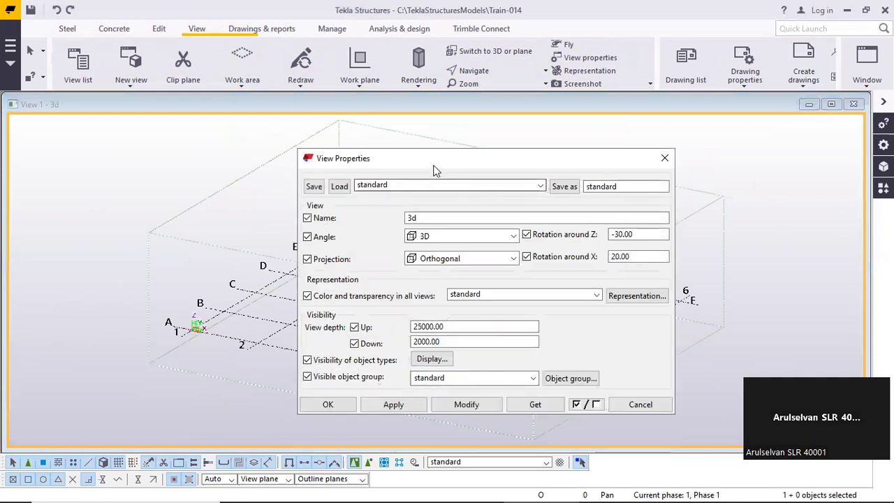
pyautogui.moveTo(431, 160); pyautogui.dragTo(554, 115)
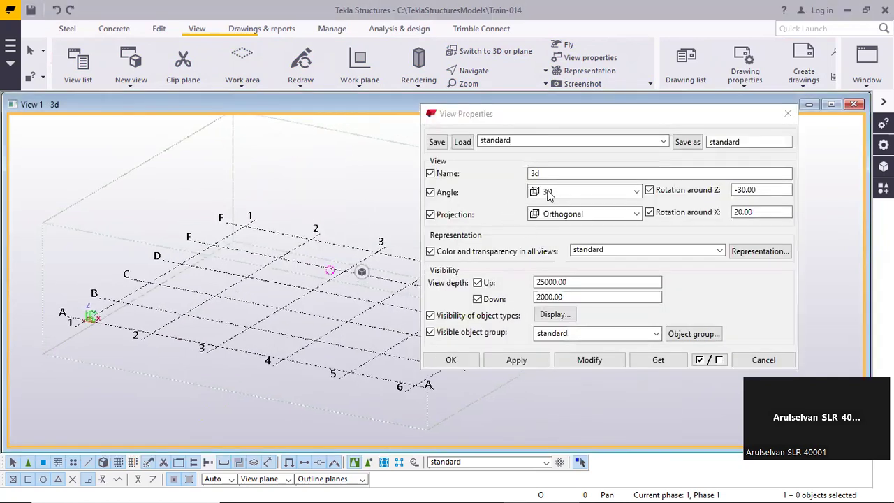
pyautogui.moveTo(265, 248); pyautogui.dragTo(244, 251, button='middle')
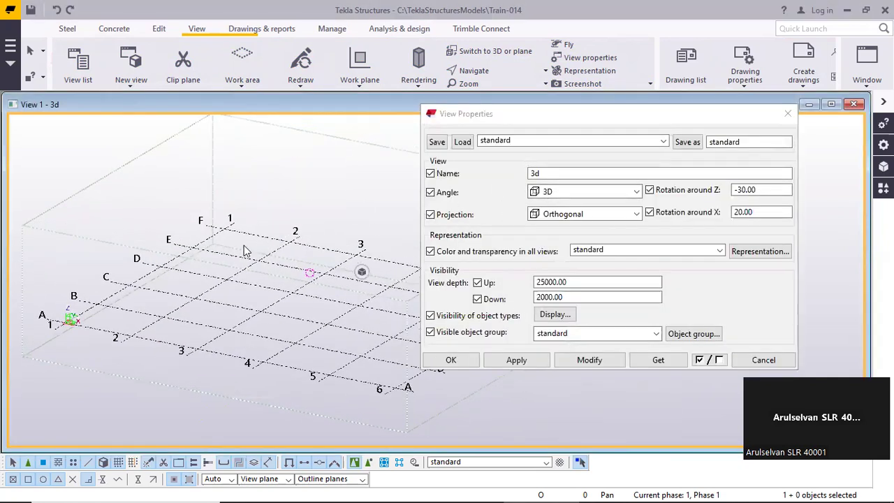
pyautogui.click(564, 193)
pyautogui.click(559, 204)
pyautogui.click(576, 362)
# Set the view's angle back to 3D in the view properties, and toggle the window to plane display and back to 3D
pyautogui.click(572, 191)
pyautogui.click(552, 219)
pyautogui.click(584, 356)
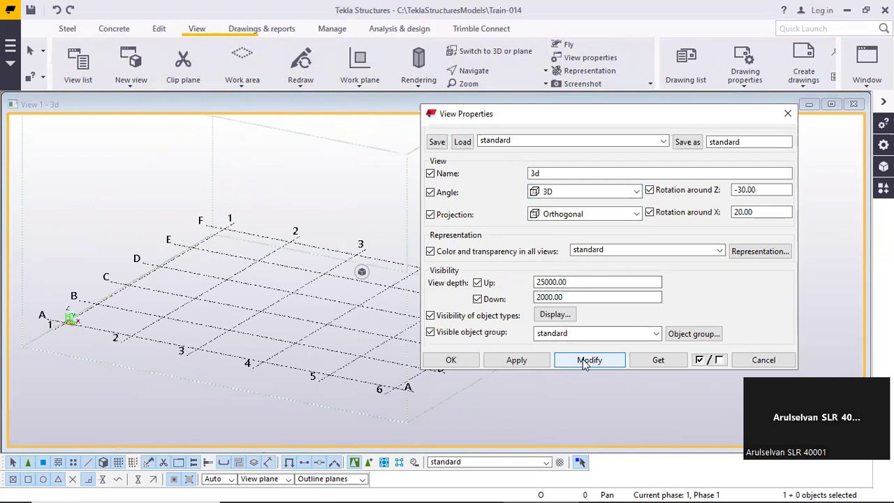
pyautogui.click(755, 361)
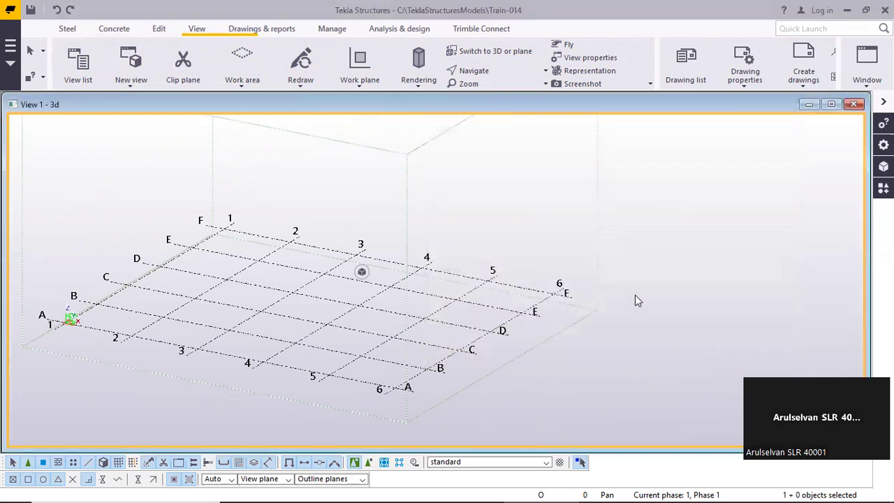
pyautogui.hotkey('ctrl', 'p')
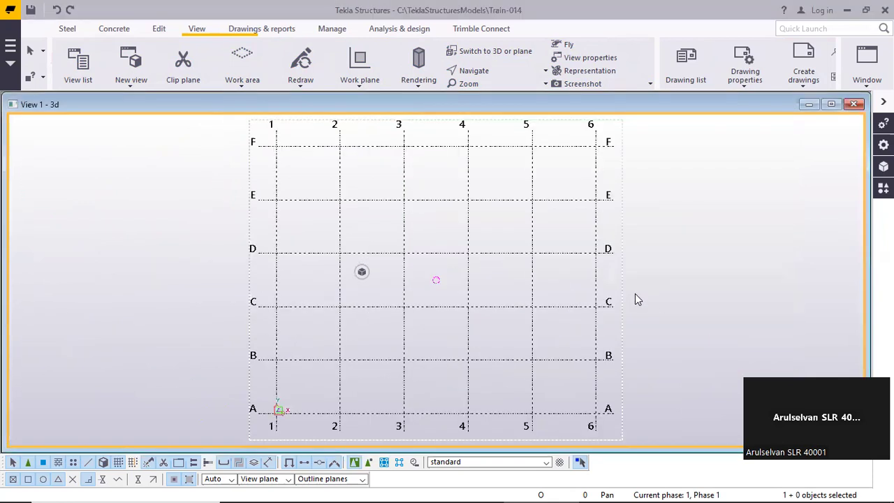
pyautogui.hotkey('ctrl', 'p')
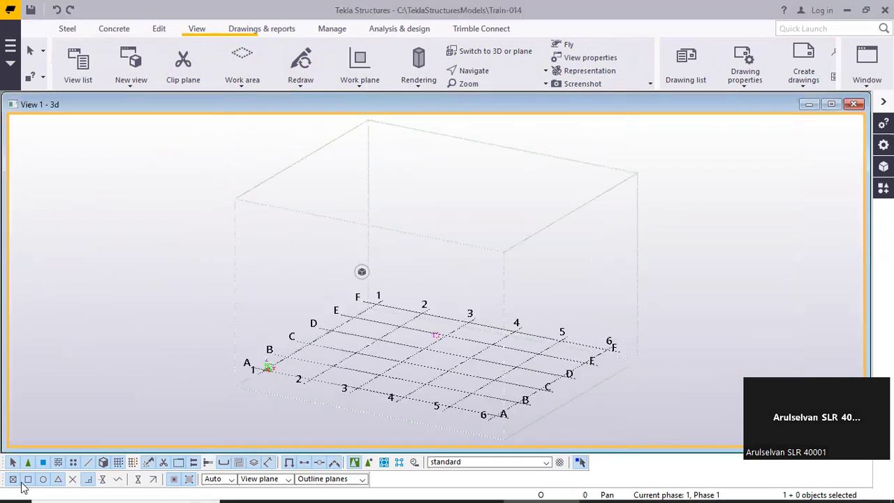
# Switch to Paint in a reduced window over the model and place a text box on the blank canvas
pyautogui.moveTo(23, 498)
pyautogui.click(63, 489)
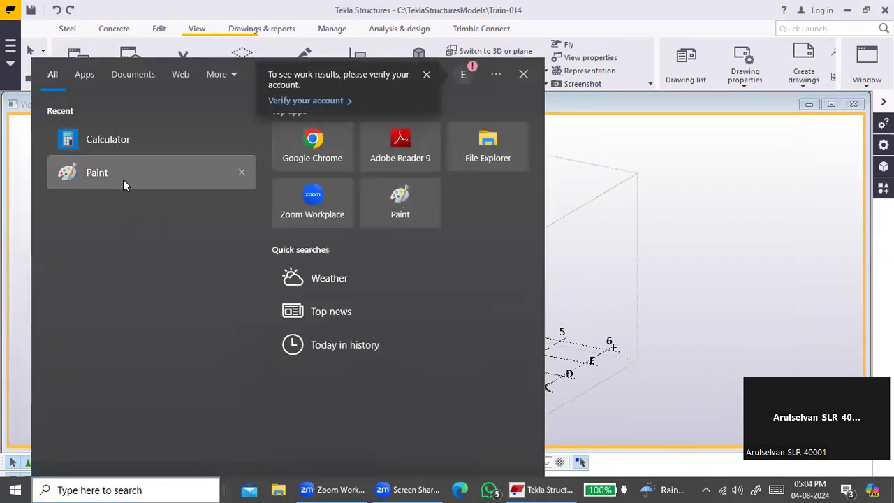
pyautogui.click(122, 179)
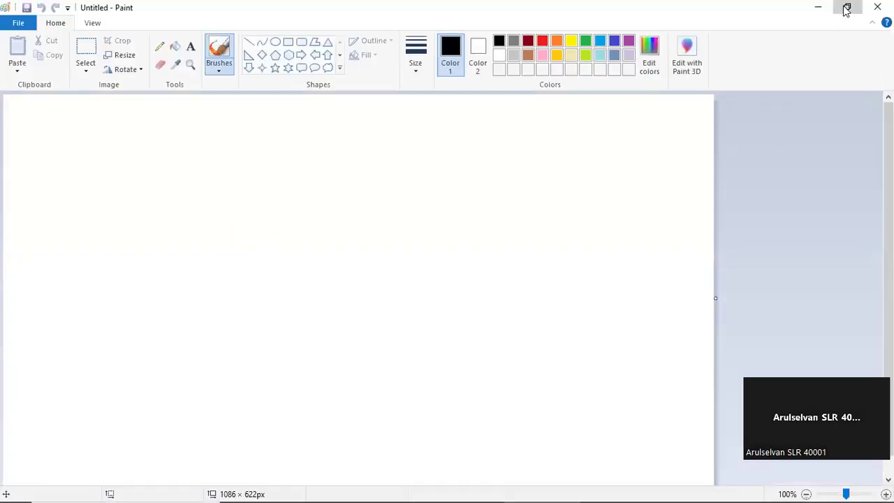
pyautogui.click(846, 8)
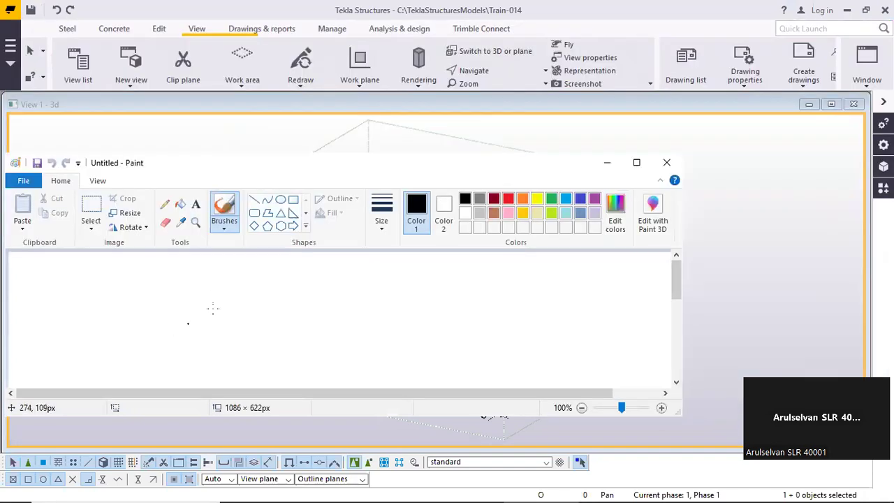
pyautogui.click(196, 204)
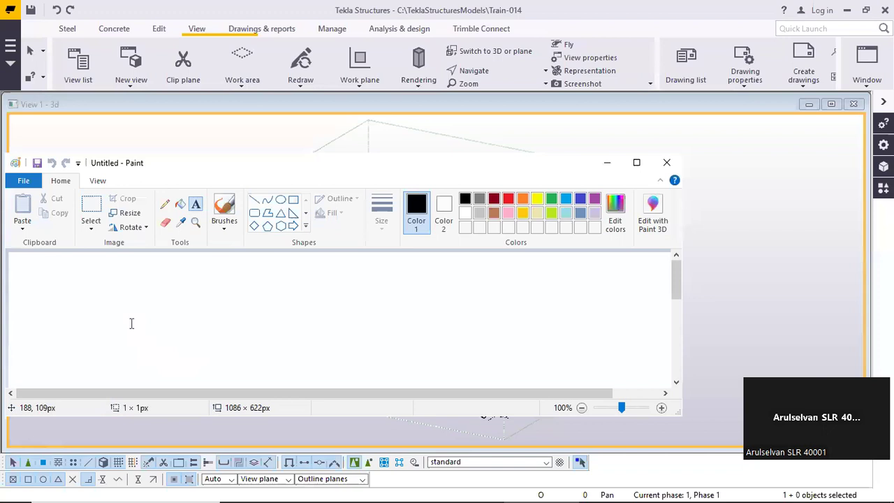
pyautogui.click(261, 334)
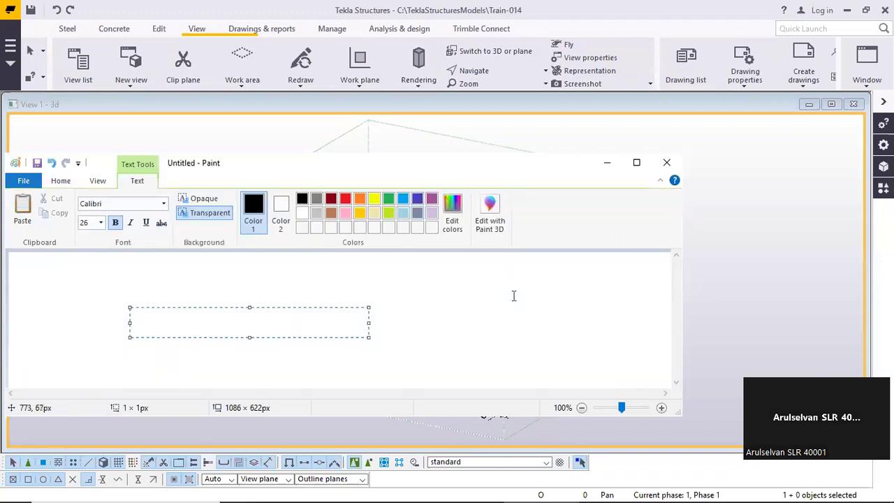
# Start the note with "key", colour the text red and widen the text box
pyautogui.write('key')
pyautogui.hotkey('ctrl', 'a')
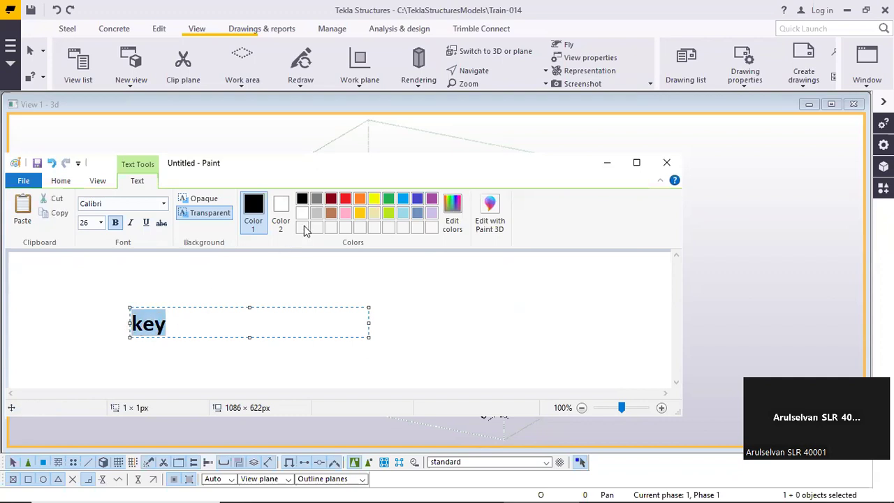
pyautogui.click(345, 198)
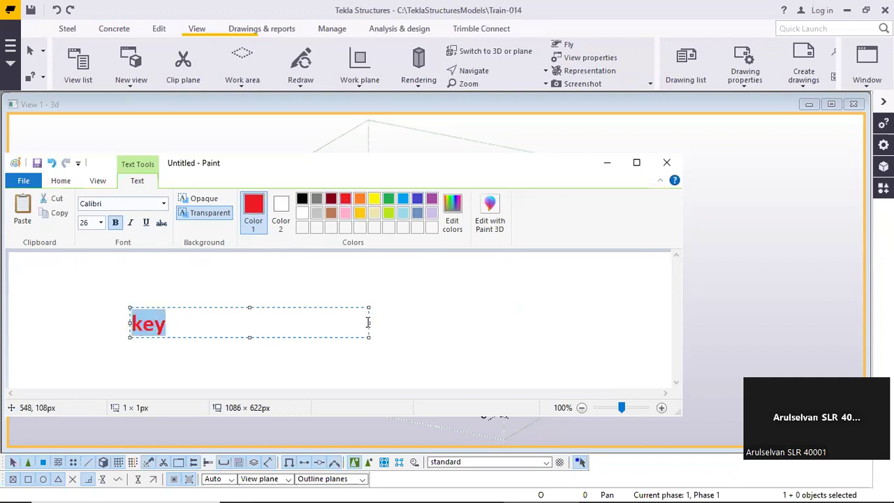
pyautogui.moveTo(369, 322); pyautogui.dragTo(623, 323)
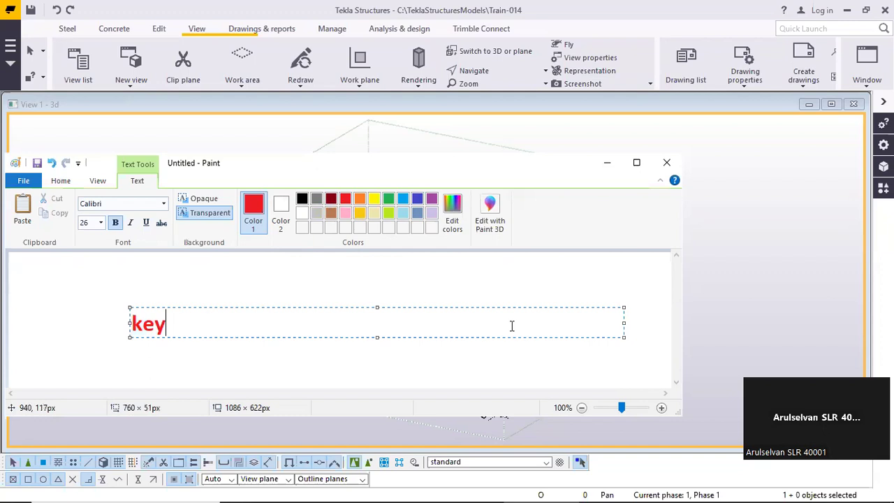
# Complete the note's first line to read "keyboard shortcut for View 3D/Plane"
pyautogui.write('boar')
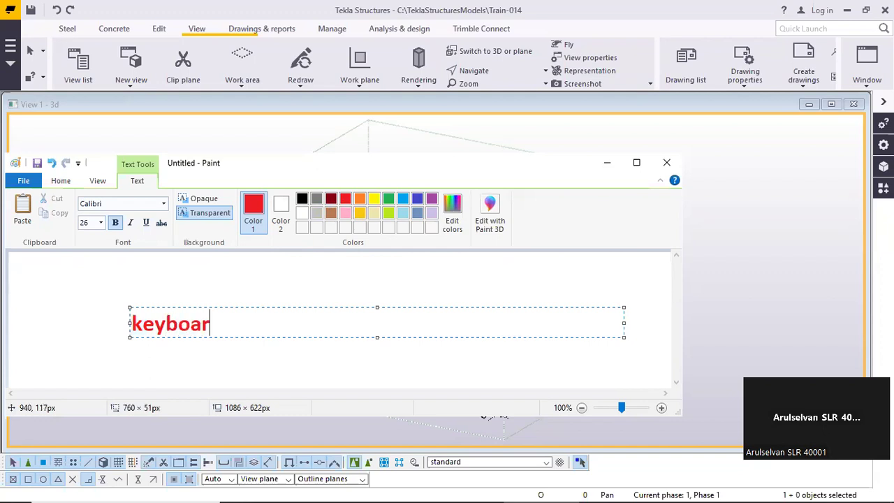
pyautogui.write('d shour')
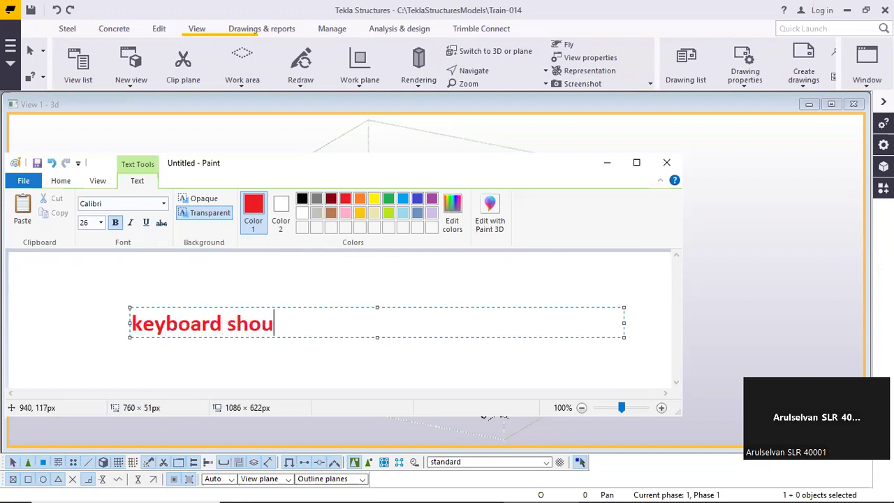
pyautogui.press('BackSpace')
pyautogui.press('BackSpace')
pyautogui.write('rtcut ')
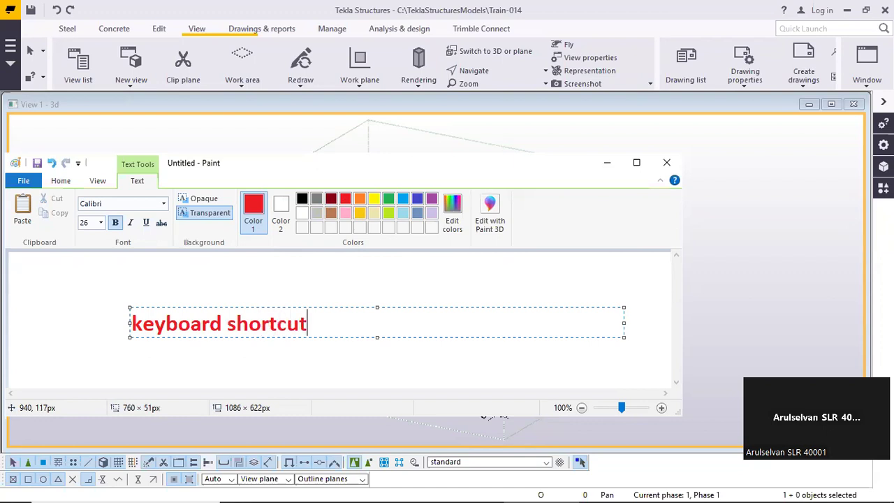
pyautogui.write('for Vie')
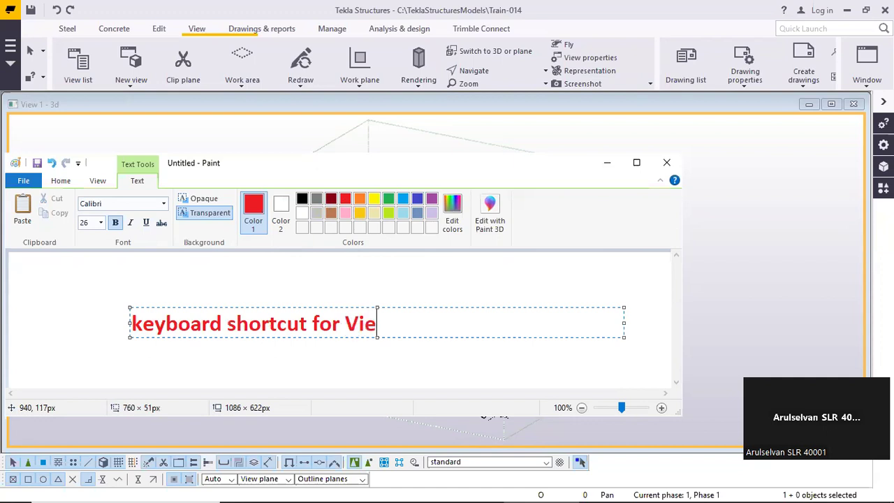
pyautogui.write('w 3D/Plane')
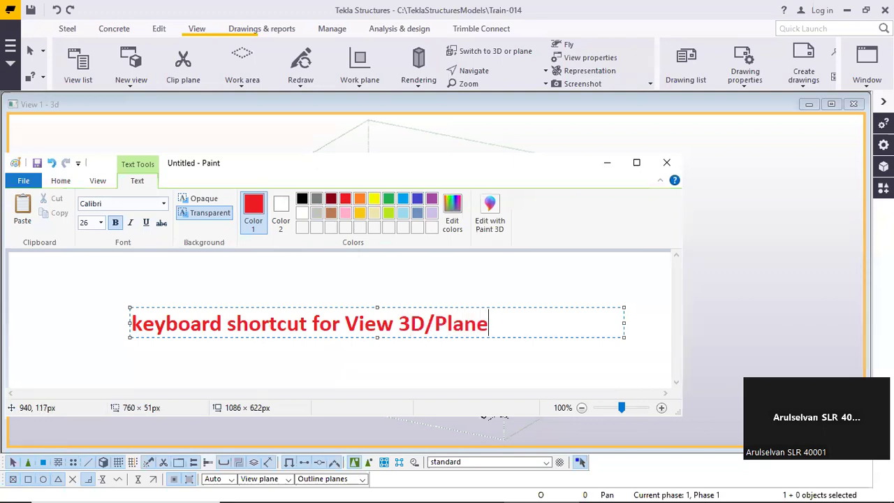
# Add a second line reading "Ctrl + P" to the note and place the text on the canvas
pyautogui.press('Return')
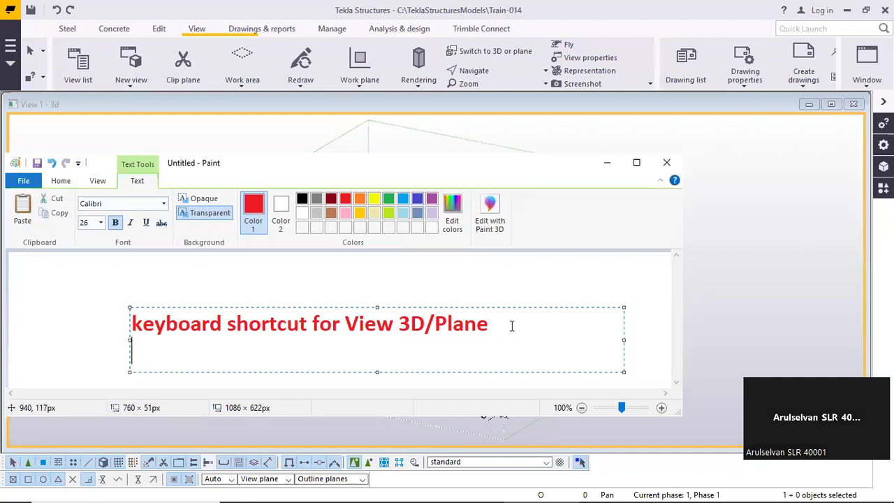
pyautogui.write('Ctrl +')
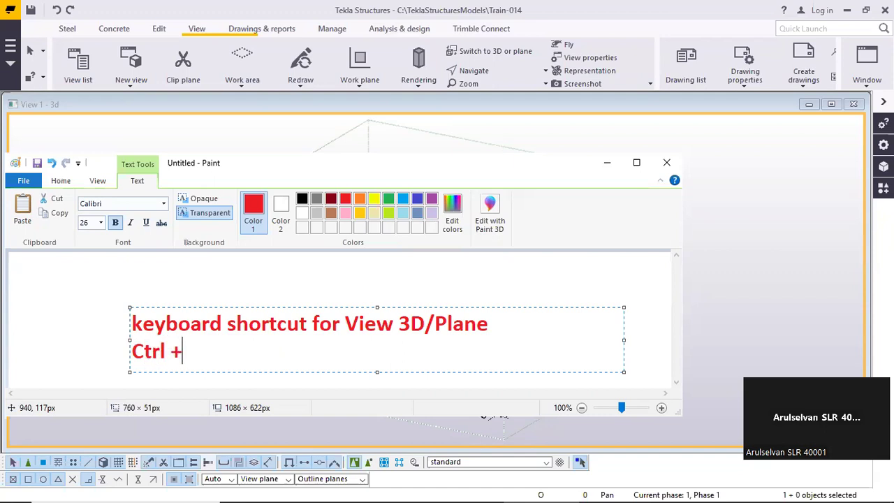
pyautogui.write(' P')
pyautogui.click(393, 273)
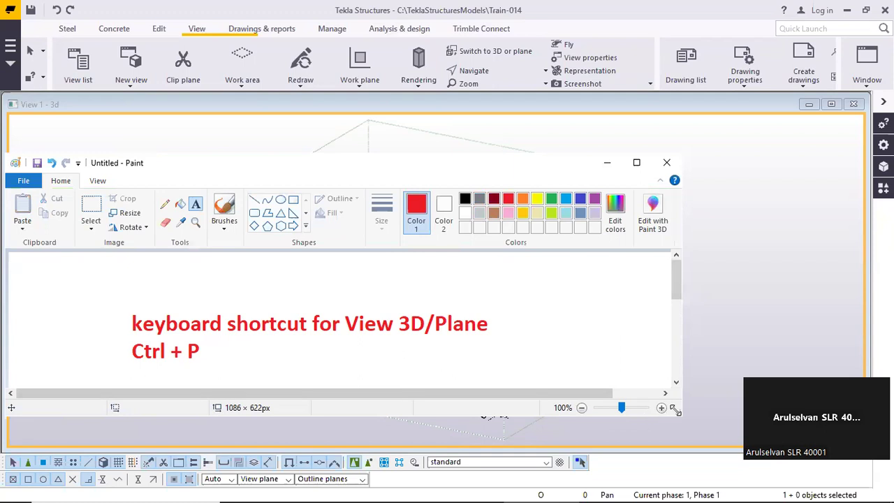
# Enlarge the Paint window, shrink the canvas around the note to 912 × 260 px, and close Paint without saving
pyautogui.moveTo(677, 410); pyautogui.dragTo(710, 446)
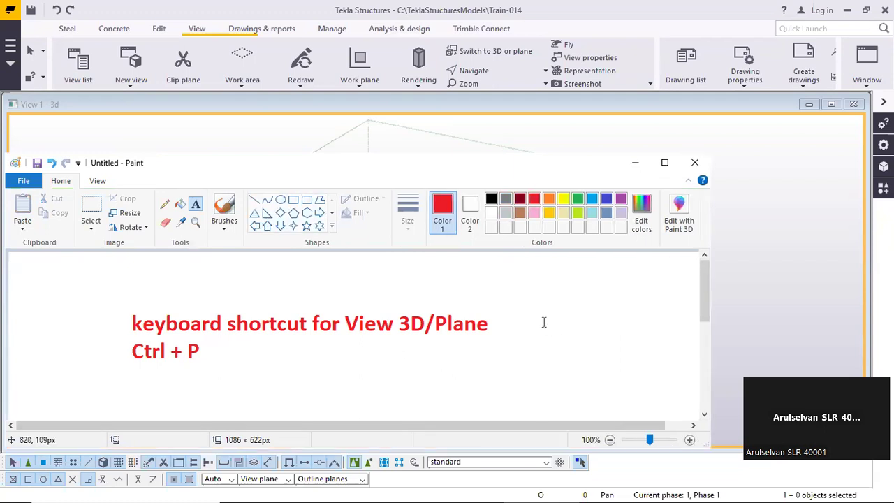
pyautogui.keyDown('ctrl'); pyautogui.scroll(-1, 538, 329); pyautogui.keyUp('ctrl')
pyautogui.keyDown('ctrl'); pyautogui.scroll(-1, 442, 357); pyautogui.keyUp('ctrl')
pyautogui.moveTo(185, 354); pyautogui.dragTo(159, 283)
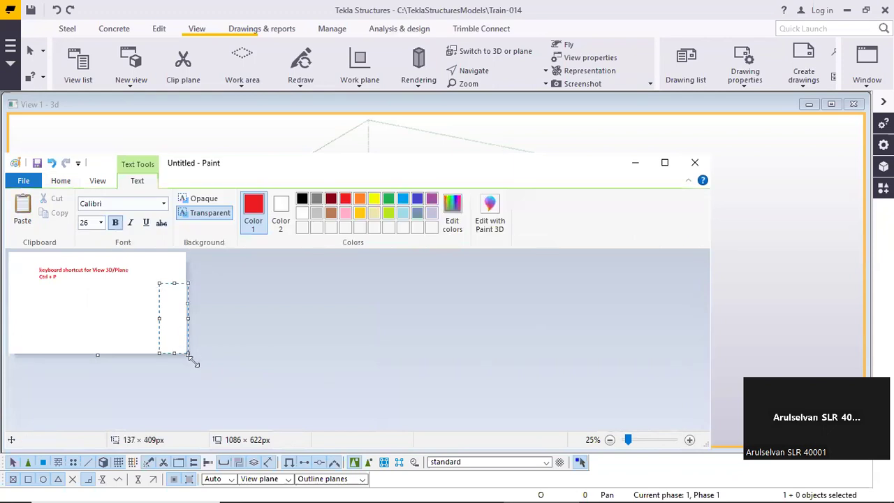
pyautogui.click(233, 366)
pyautogui.moveTo(188, 355)
pyautogui.mouseDown()
pyautogui.moveTo(170, 304)
pyautogui.moveTo(151, 285)
pyautogui.moveTo(159, 296)
pyautogui.mouseUp()
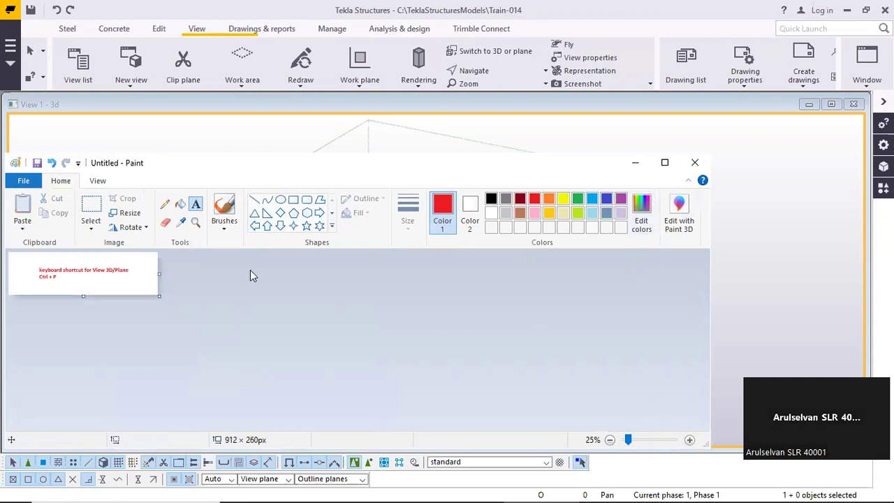
pyautogui.keyDown('ctrl'); pyautogui.scroll(2, 249, 271); pyautogui.keyUp('ctrl')
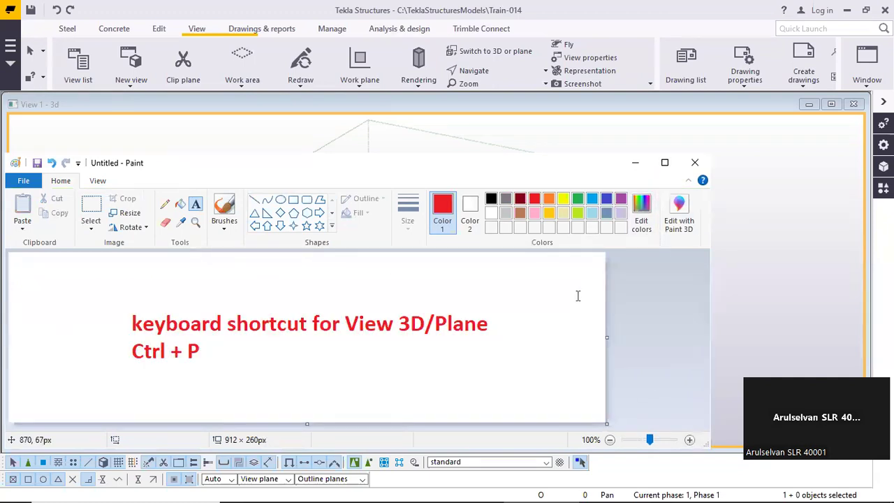
pyautogui.click(697, 165)
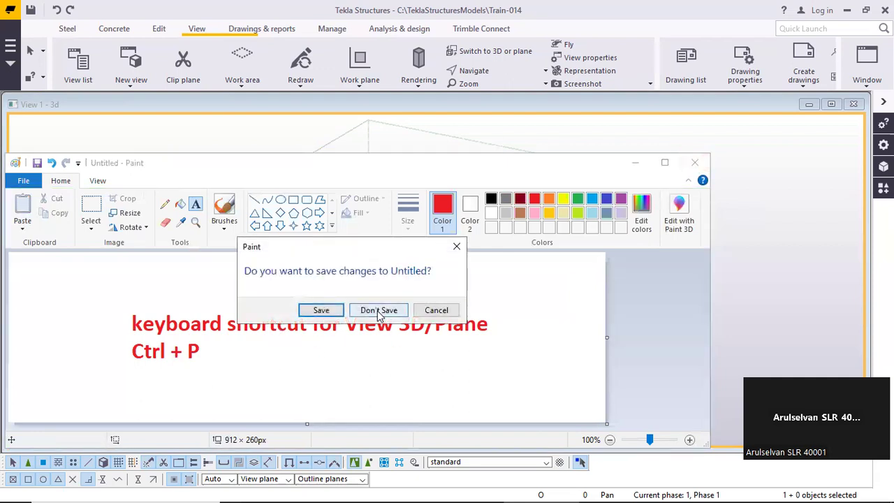
pyautogui.click(382, 311)
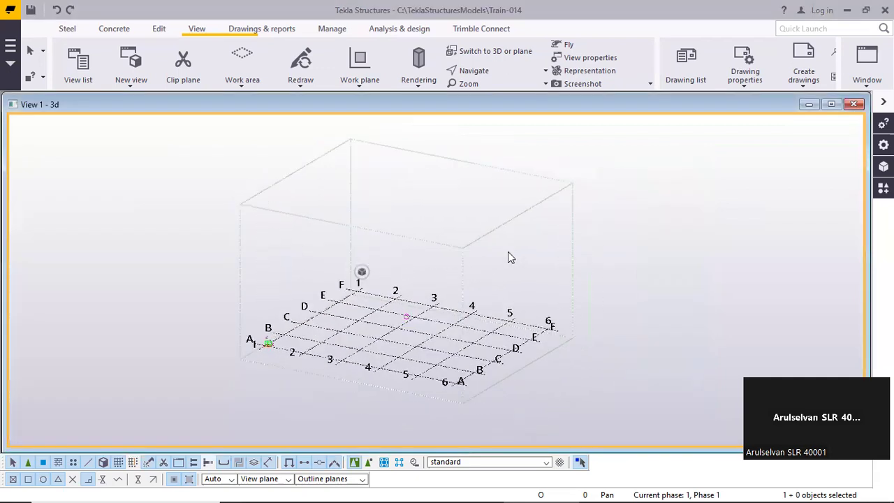
# Review the 3D view's properties and close them without changes
pyautogui.doubleClick(507, 252)
pyautogui.click(750, 360)
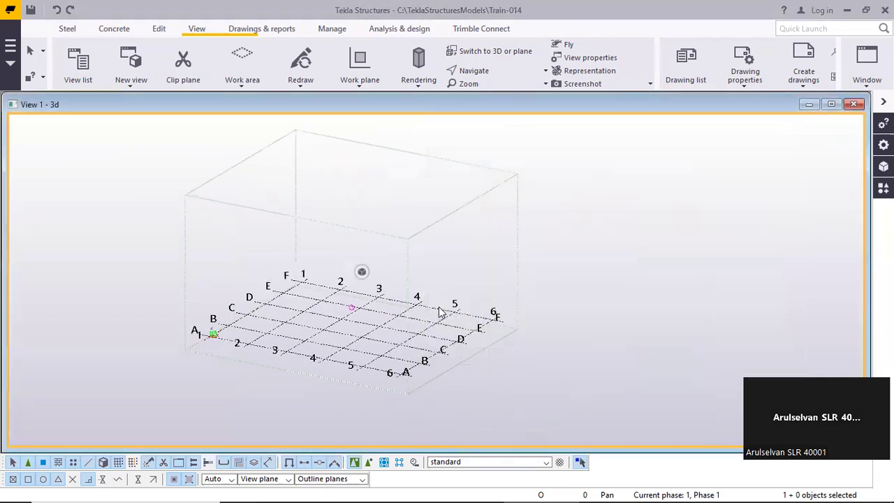
pyautogui.doubleClick(612, 231)
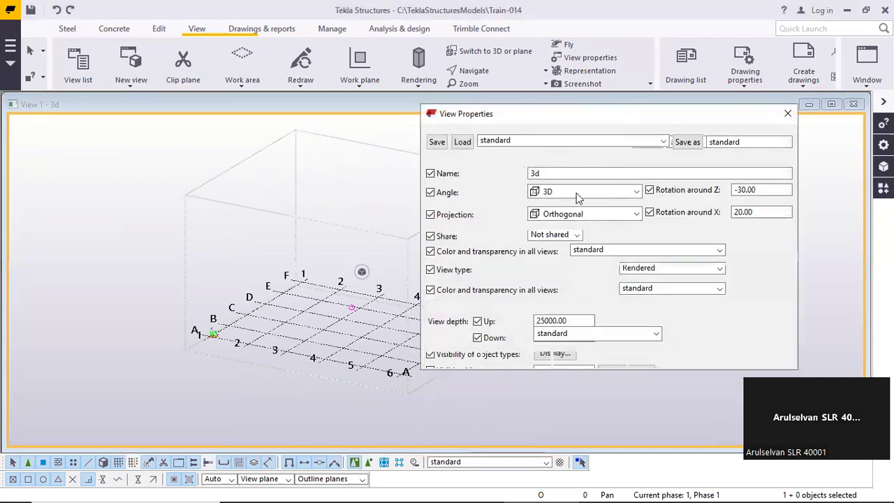
pyautogui.click(786, 114)
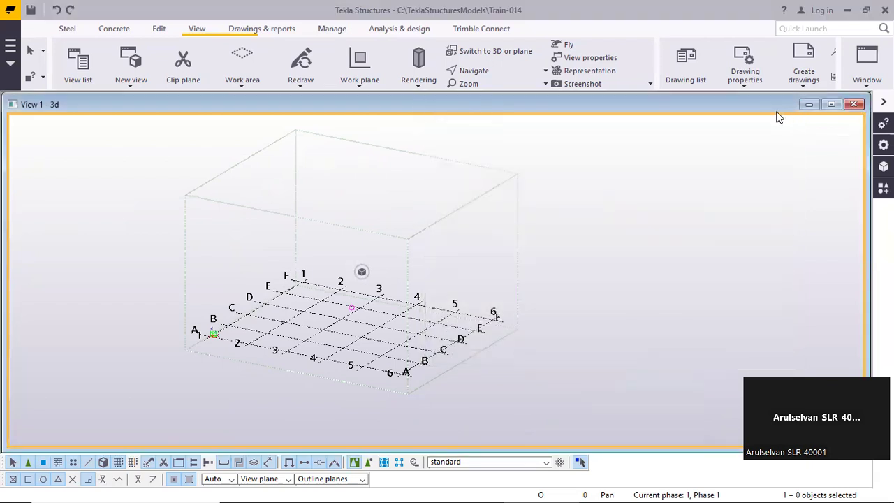
# Review the grid's coordinates, labels and line extensions in its properties, and close them without changes
pyautogui.click(410, 306)
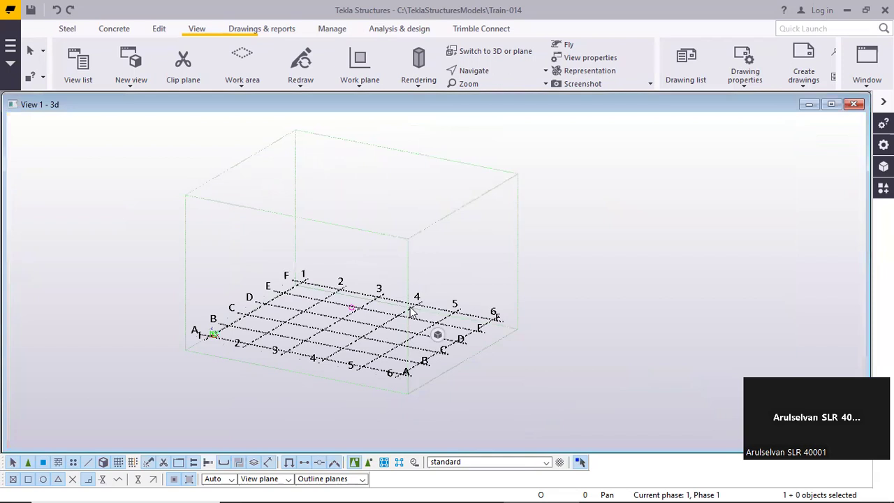
pyautogui.doubleClick(410, 311)
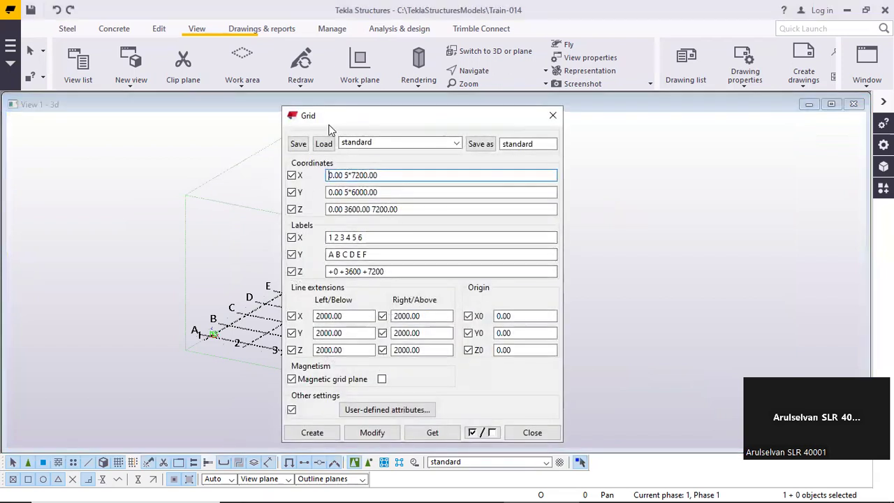
pyautogui.moveTo(357, 117); pyautogui.dragTo(425, 90)
pyautogui.click(601, 406)
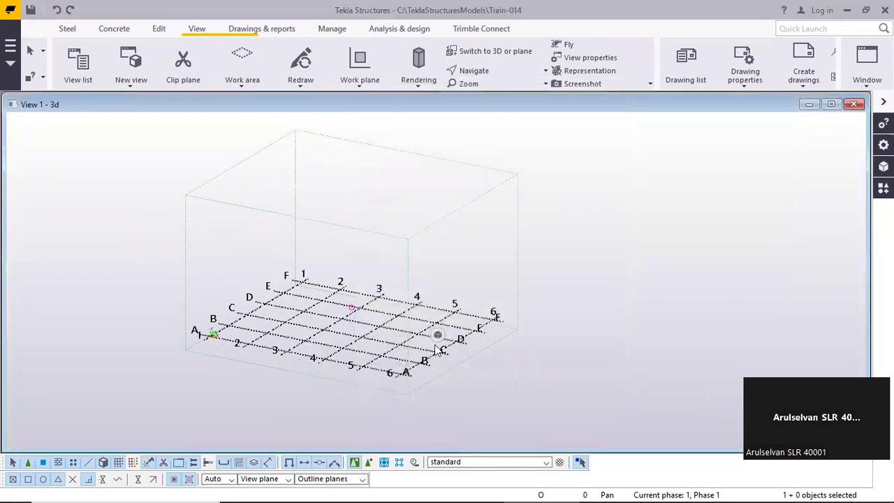
# Create a basic view on the XY plane at coordinate 0.00
pyautogui.scroll(1, 394, 279)
pyautogui.moveTo(373, 263); pyautogui.dragTo(386, 216, button='middle')
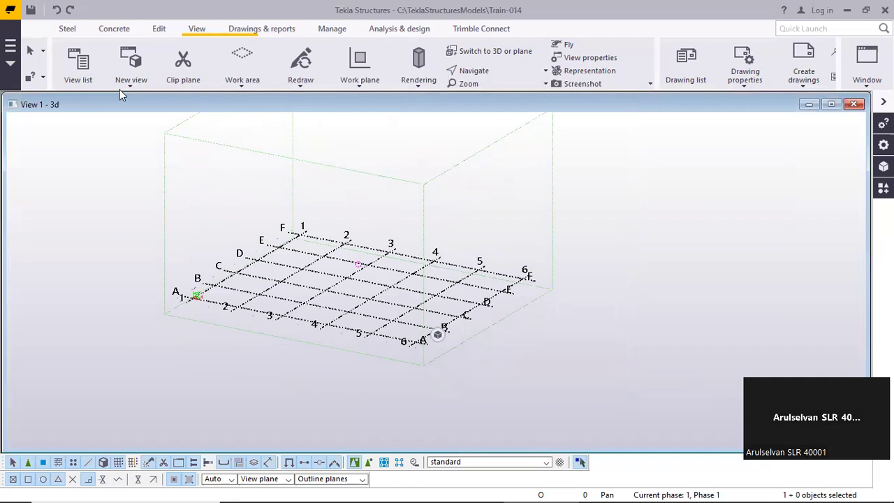
pyautogui.scroll(5, 235, 311)
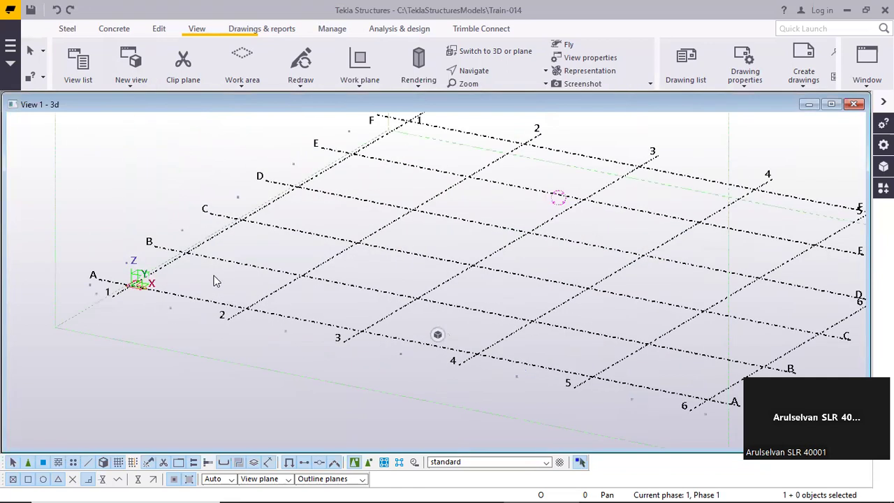
pyautogui.click(143, 88)
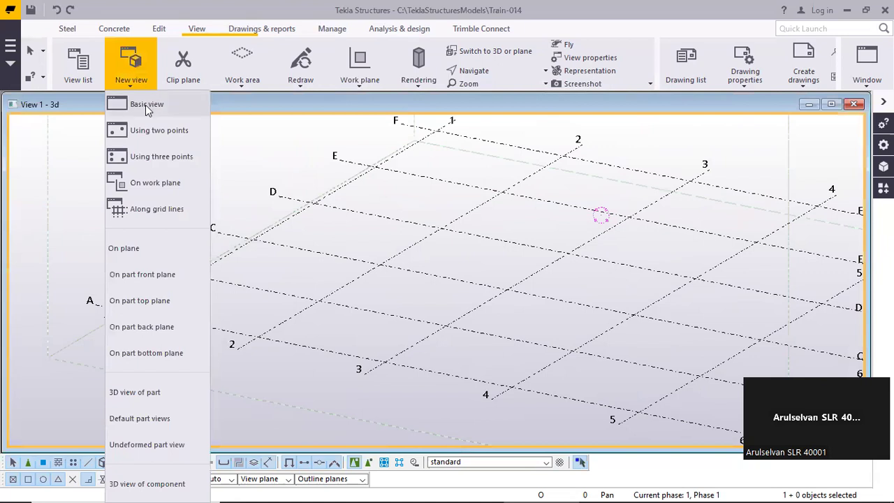
pyautogui.click(146, 105)
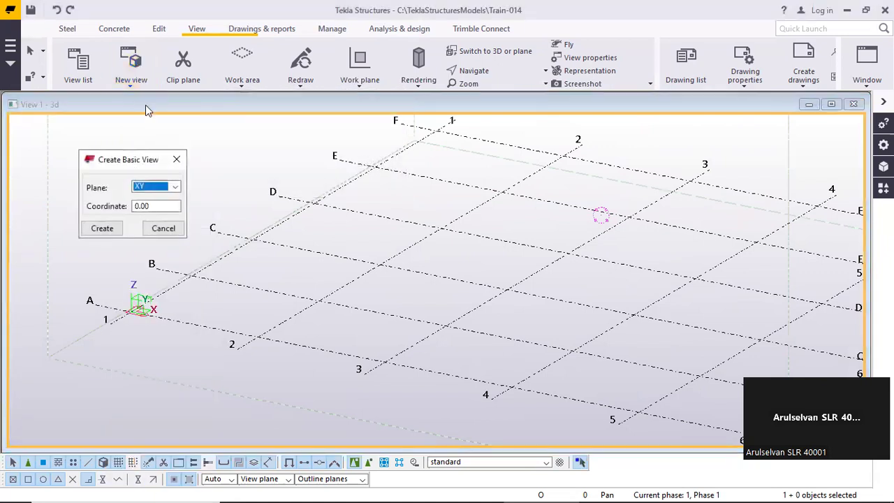
pyautogui.click(104, 229)
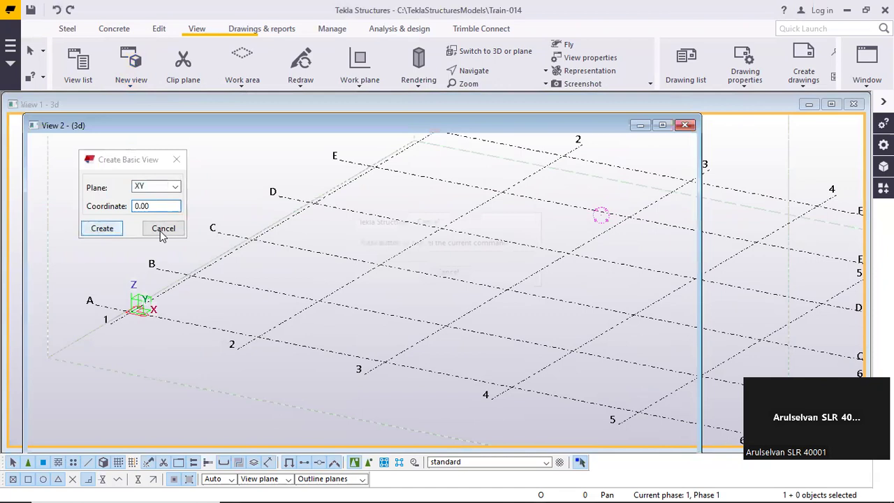
pyautogui.click(163, 228)
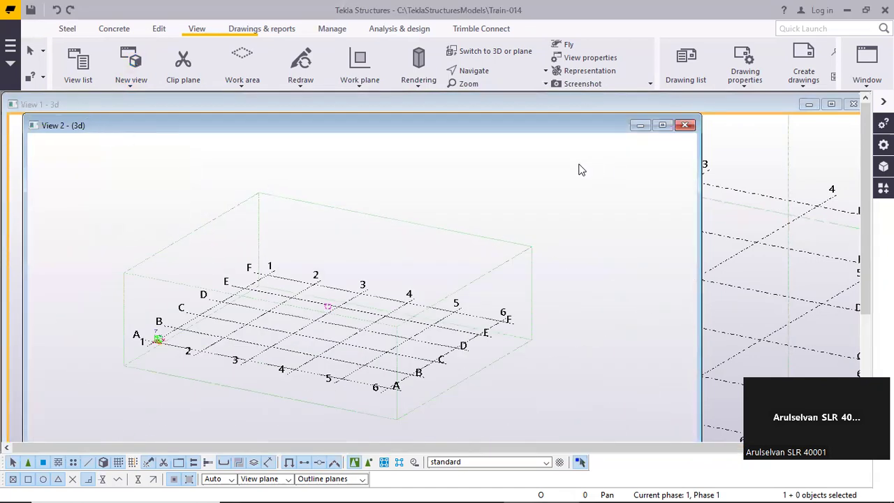
# Tile the two open views vertically and fit the whole grid and work area inside View 1
pyautogui.click(867, 63)
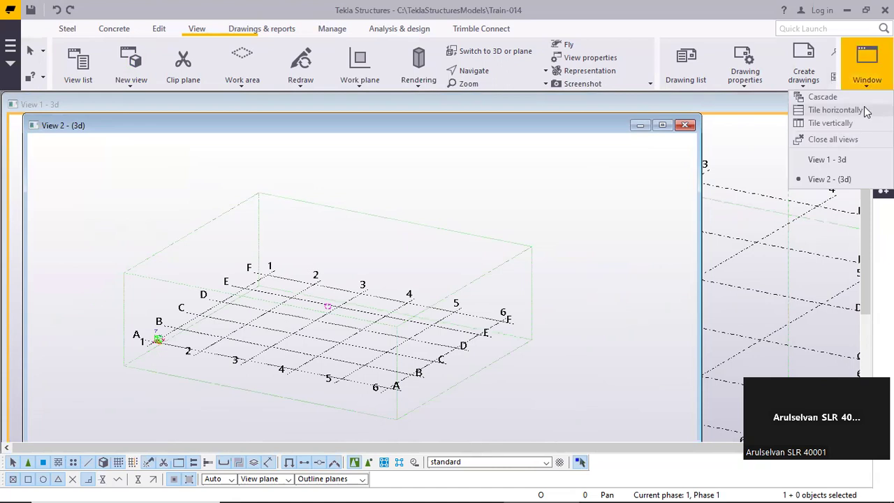
pyautogui.click(832, 124)
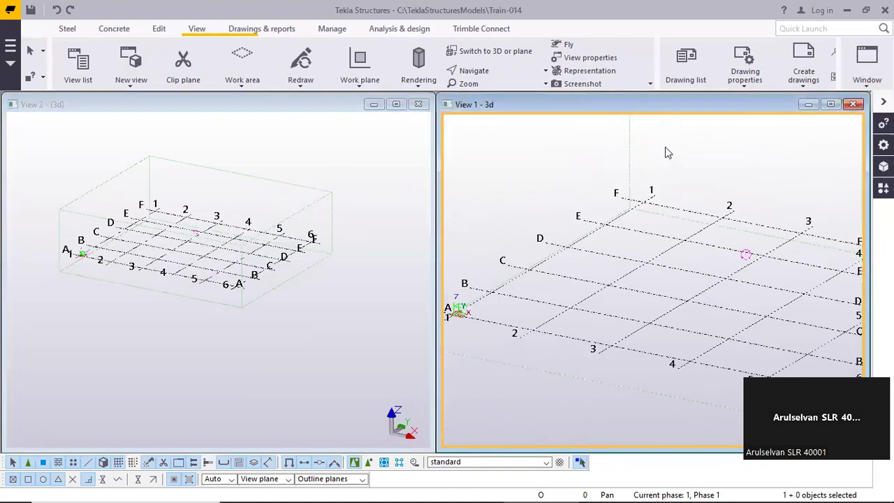
pyautogui.moveTo(556, 189); pyautogui.dragTo(547, 204, button='middle')
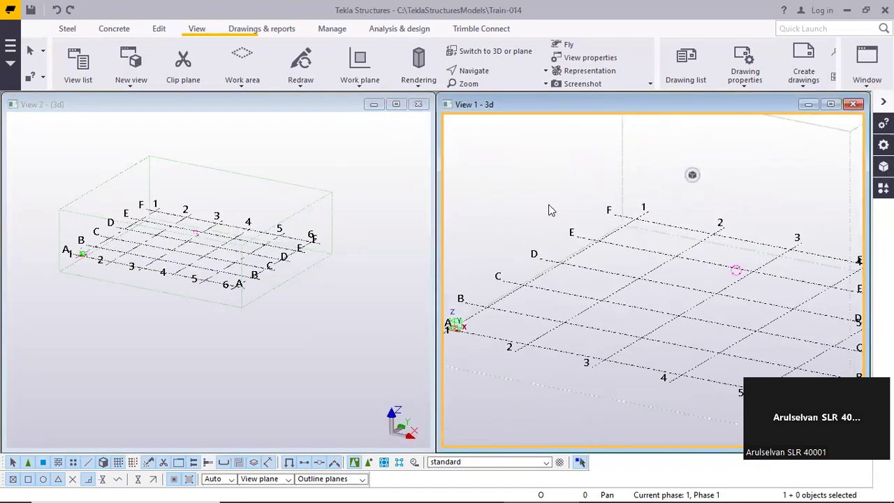
pyautogui.scroll(-3, 547, 204)
pyautogui.scroll(-3, 604, 161)
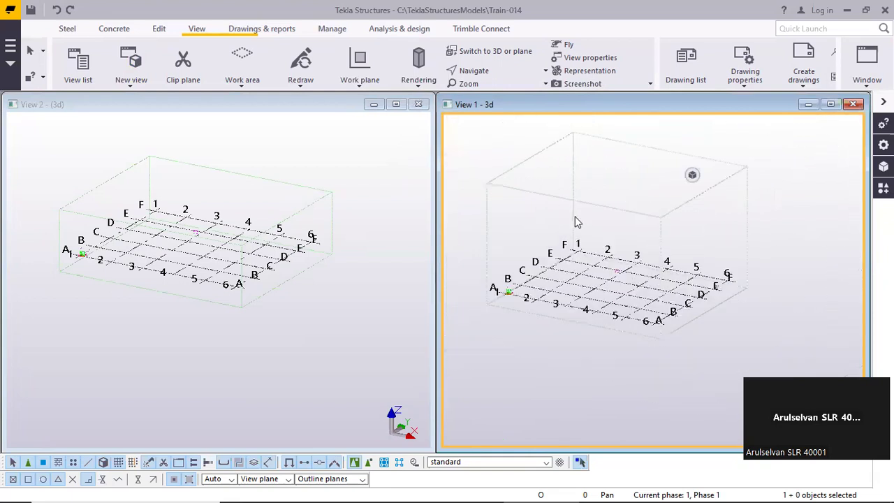
pyautogui.scroll(3, 168, 188)
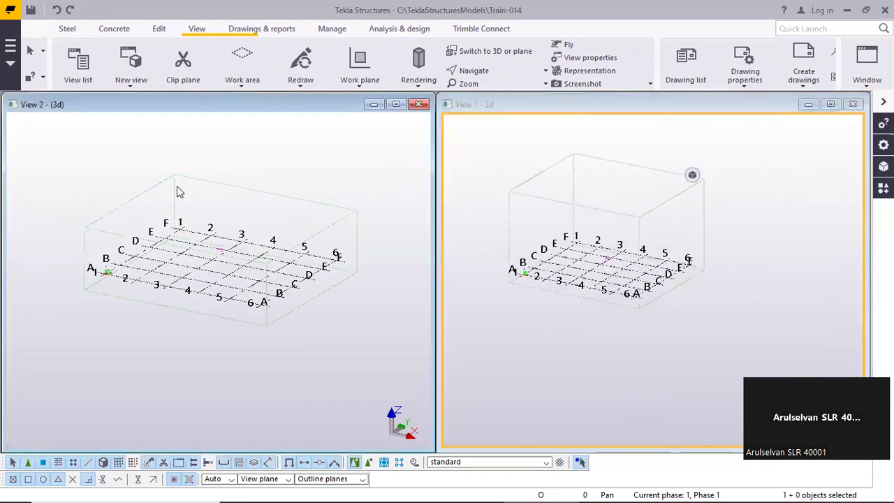
# Compare the title format of the new temporary view with that of the named 3d view, activating each in turn
pyautogui.click(177, 164)
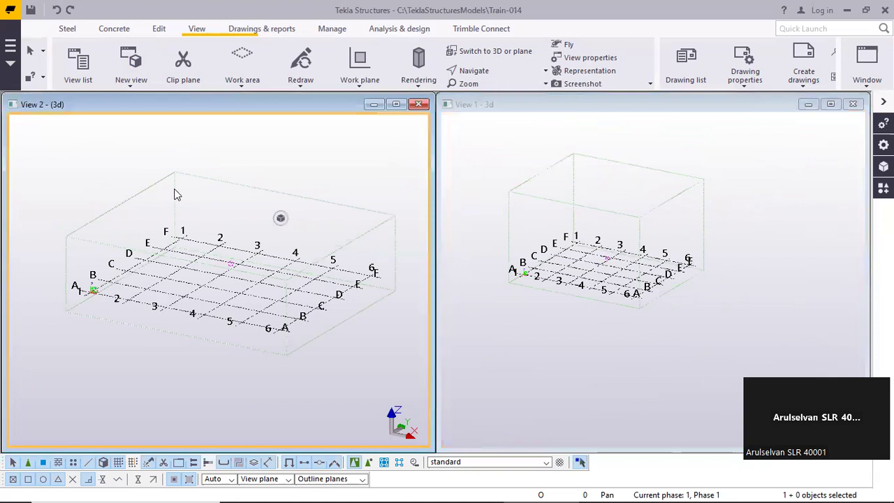
pyautogui.click(493, 139)
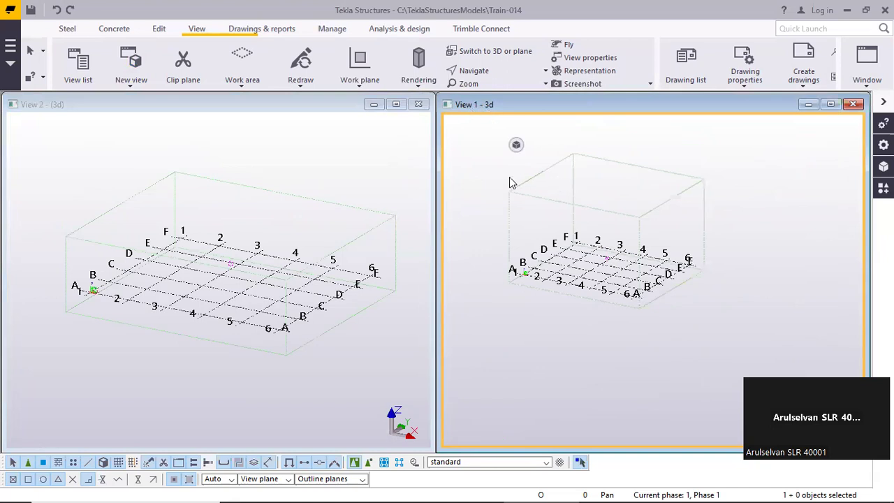
pyautogui.click(112, 125)
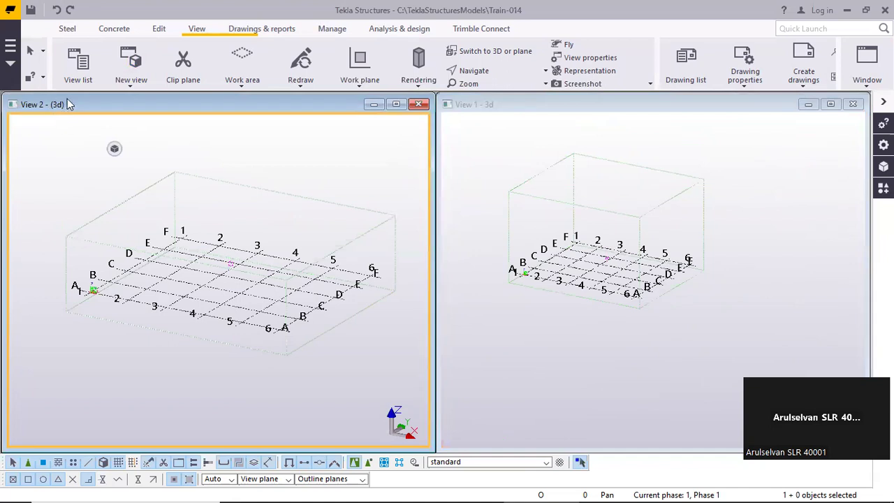
pyautogui.click(488, 108)
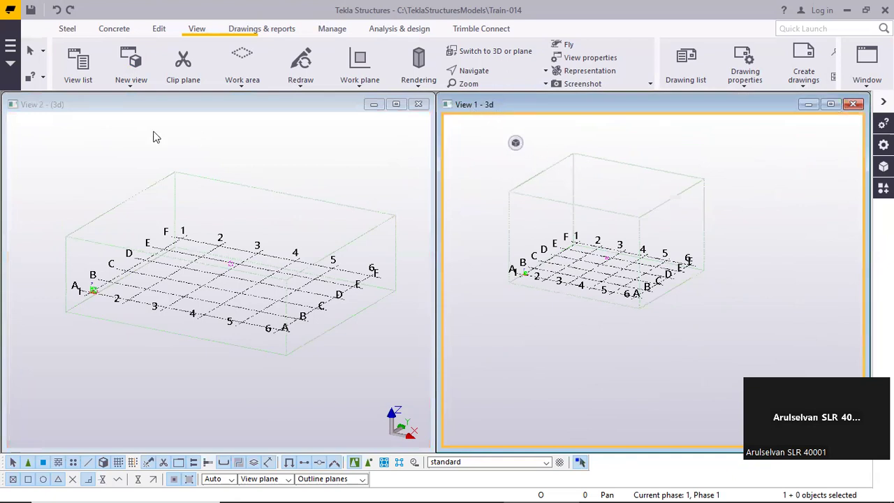
pyautogui.click(50, 108)
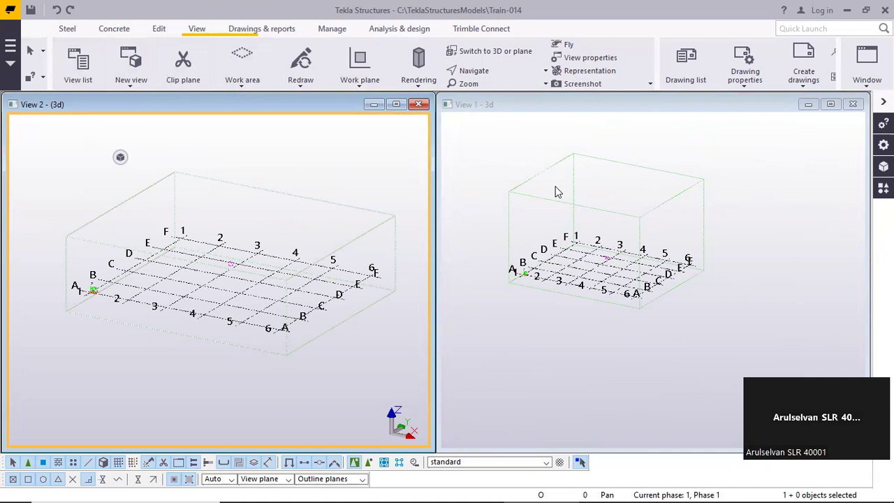
# Open the view list and check its visible views against the two open view windows
pyautogui.click(80, 74)
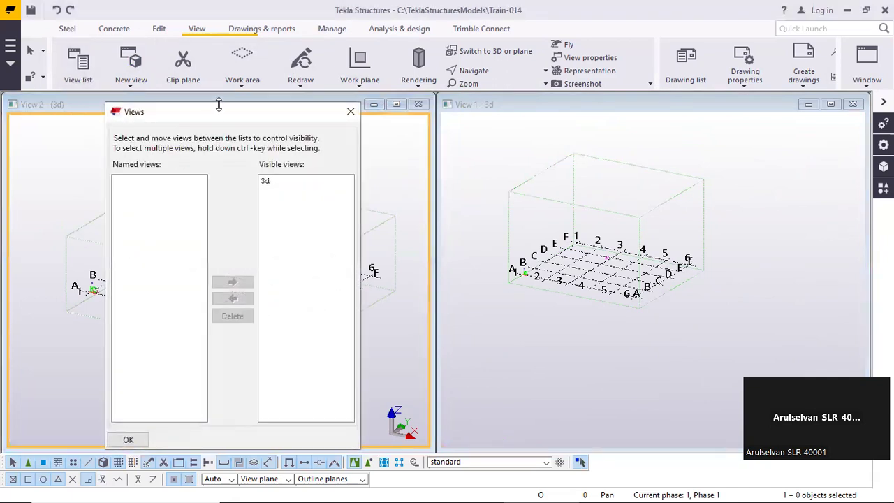
pyautogui.moveTo(218, 105); pyautogui.dragTo(219, 178)
pyautogui.click(265, 255)
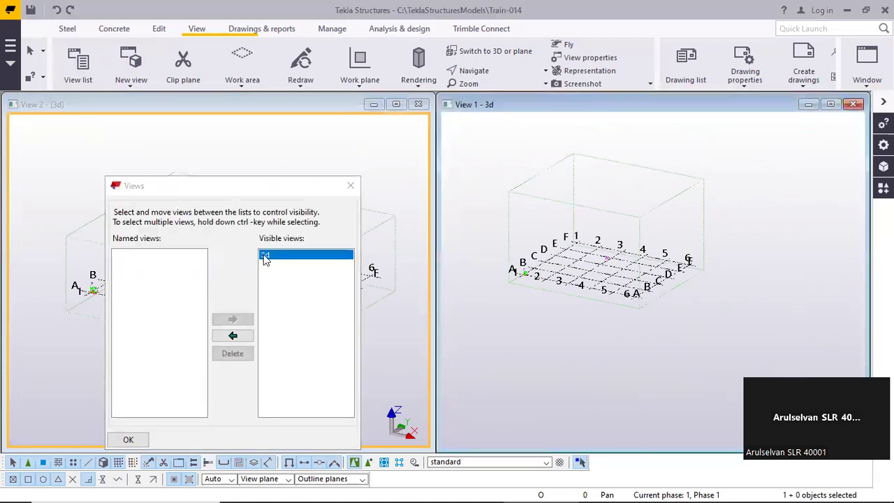
pyautogui.click(74, 107)
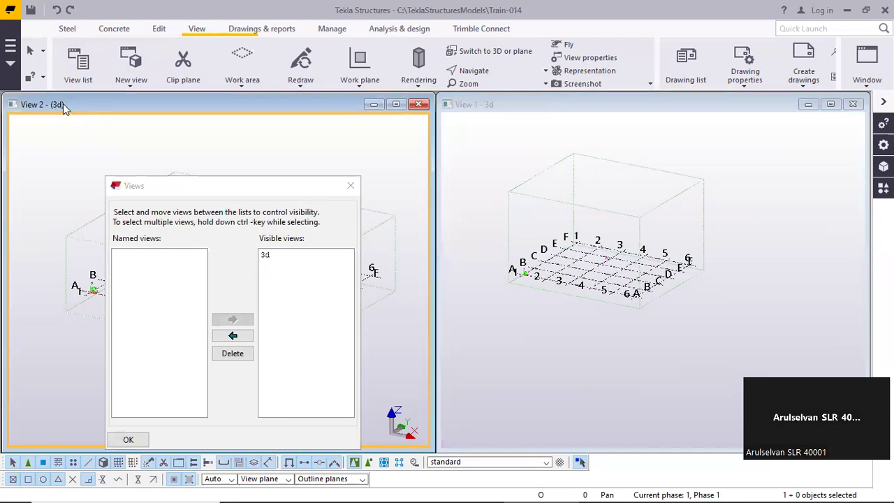
# Close both view windows and make the named view 3d visible again from the view list
pyautogui.click(420, 105)
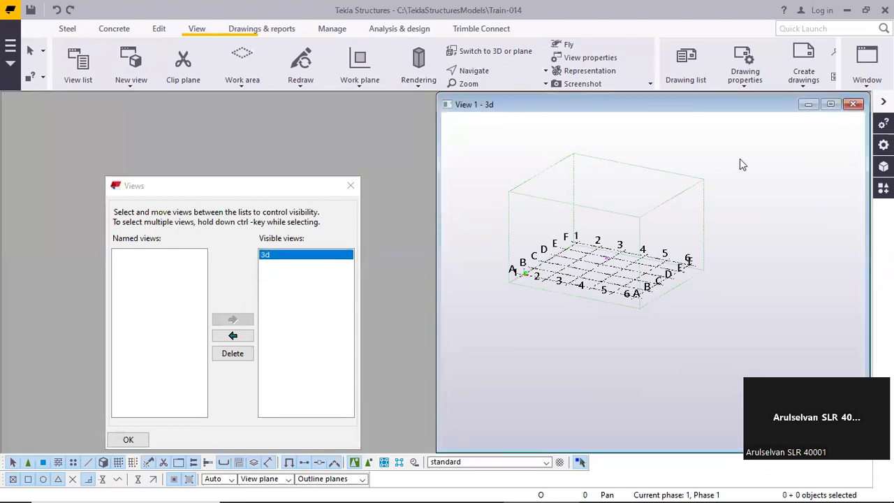
pyautogui.click(853, 105)
pyautogui.click(133, 256)
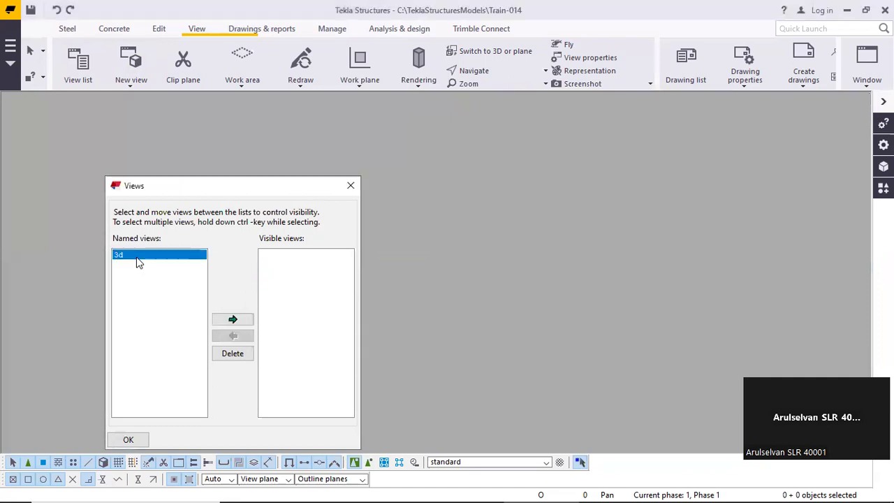
pyautogui.moveTo(199, 187); pyautogui.dragTo(161, 121)
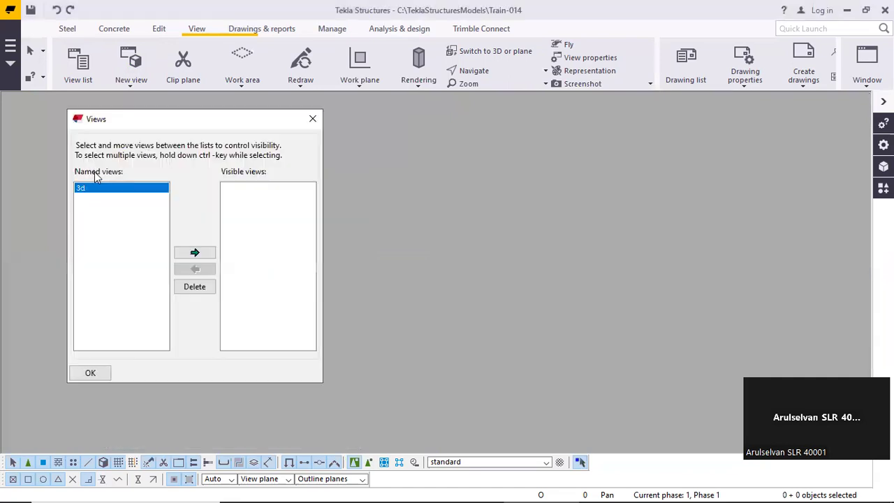
pyautogui.click(197, 255)
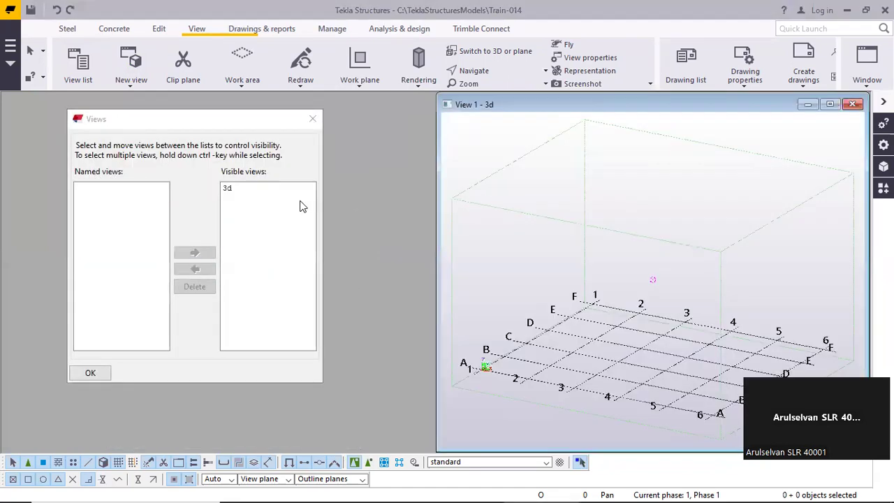
# Move the 3d view repeatedly between the visible and named views, leaving it hidden among the named views
pyautogui.doubleClick(232, 190)
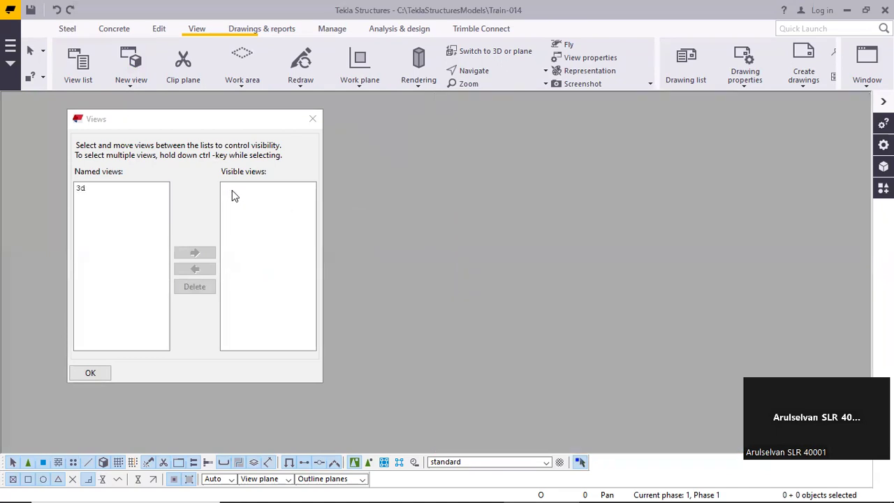
pyautogui.doubleClick(82, 189)
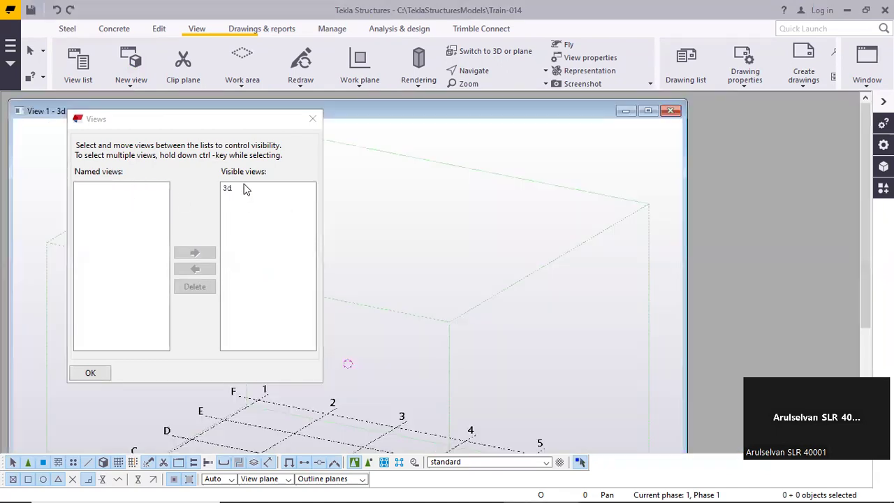
pyautogui.doubleClick(244, 188)
pyautogui.doubleClick(120, 188)
pyautogui.doubleClick(245, 189)
pyautogui.doubleClick(121, 190)
pyautogui.doubleClick(238, 193)
pyautogui.doubleClick(119, 190)
pyautogui.doubleClick(241, 189)
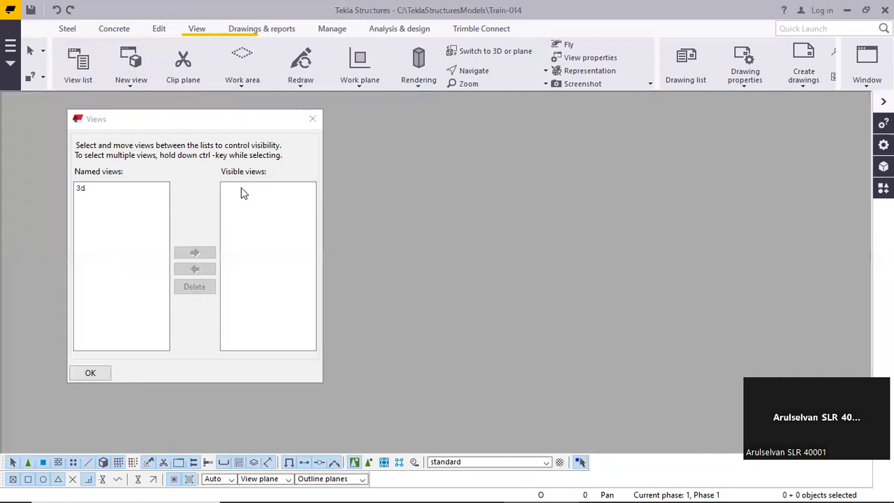
# Create another basic view on the XY plane at coordinate 0.00 while the named 3d view is hidden
pyautogui.click(142, 87)
pyautogui.click(143, 103)
pyautogui.click(106, 228)
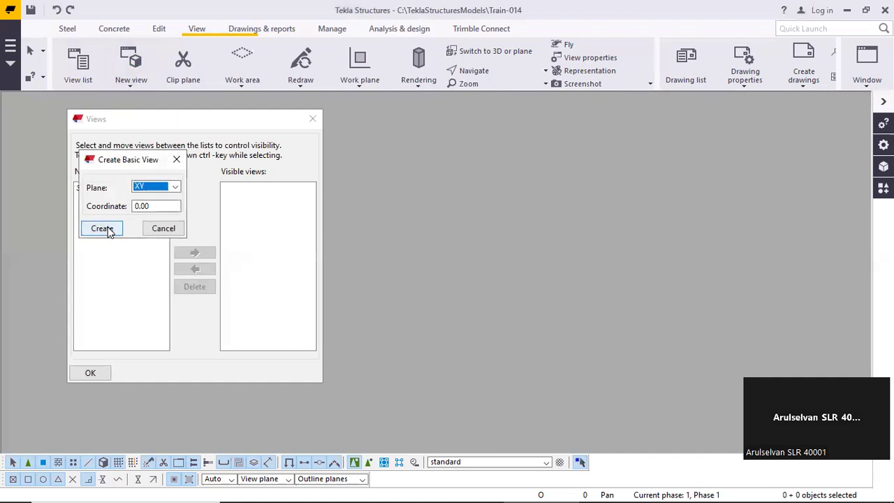
pyautogui.click(165, 228)
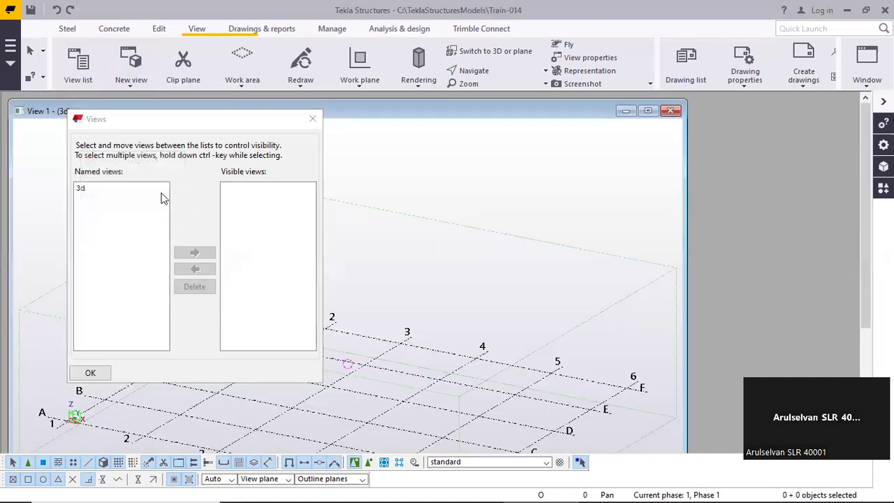
# Move the named view 3d to the visible views and close the view list
pyautogui.moveTo(194, 126); pyautogui.dragTo(265, 175)
pyautogui.click(81, 111)
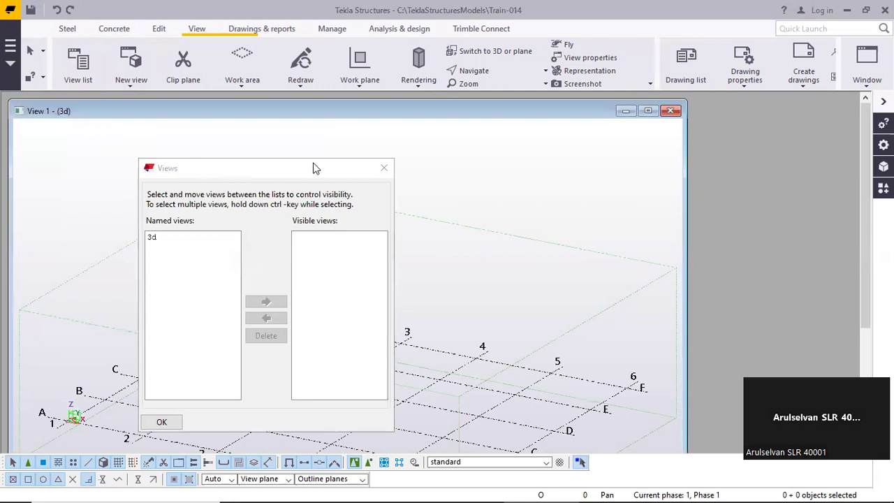
pyautogui.doubleClick(171, 237)
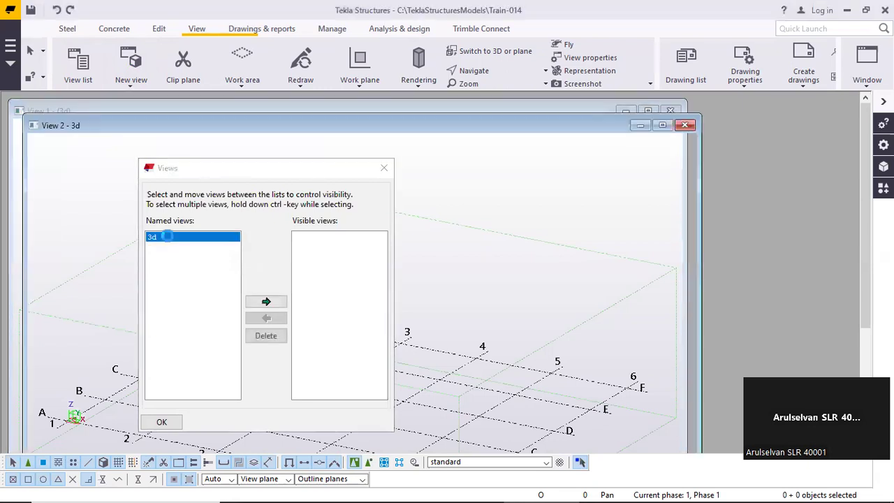
pyautogui.click(385, 169)
# Tile the named 3d view and the temporary basic view vertically, and activate the temporary one
pyautogui.moveTo(280, 128); pyautogui.dragTo(342, 137)
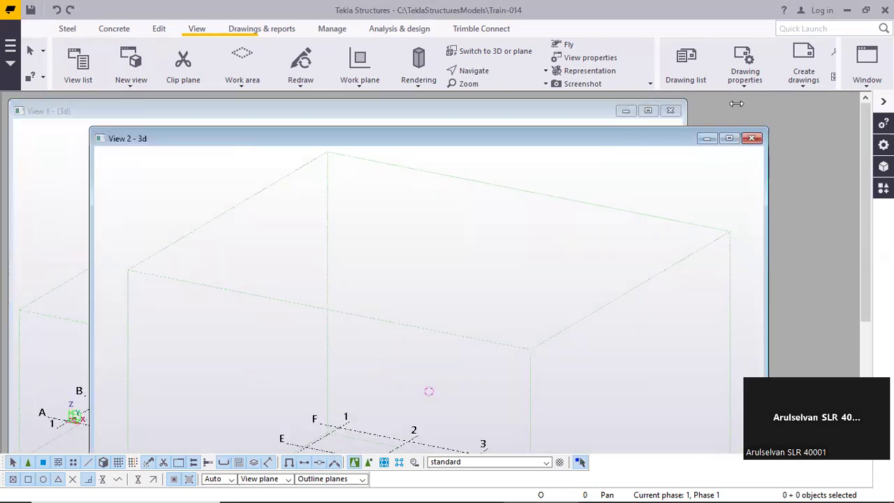
pyautogui.click(860, 80)
pyautogui.click(851, 130)
pyautogui.click(866, 57)
pyautogui.click(854, 122)
pyautogui.click(593, 149)
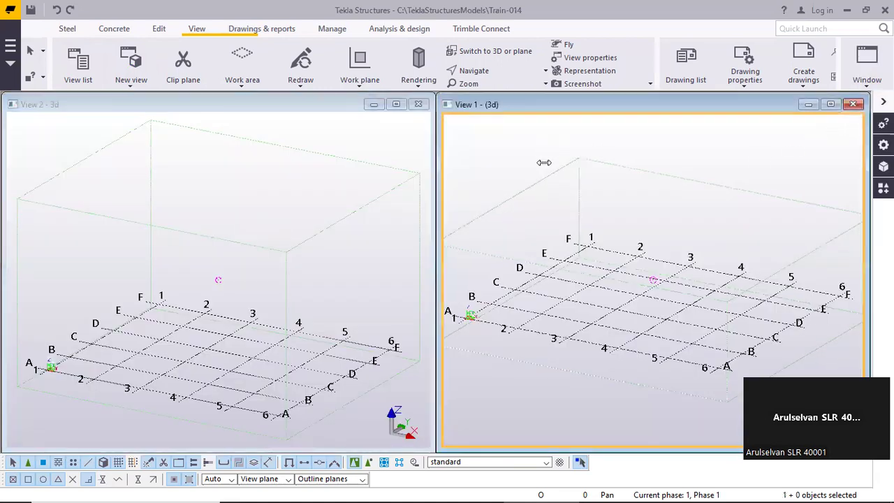
# Compare the View Properties names of the named 3d view and the temporary view, and close the dialog without changes
pyautogui.click(174, 149)
pyautogui.doubleClick(173, 172)
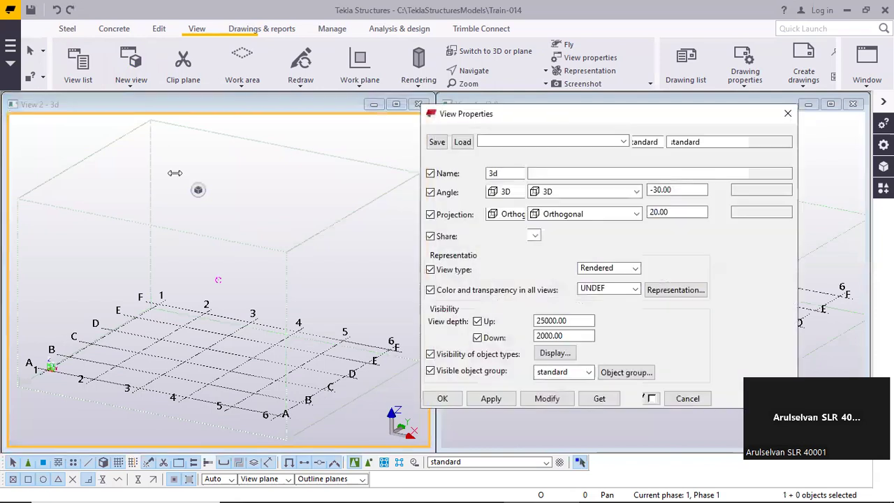
pyautogui.moveTo(500, 113); pyautogui.dragTo(92, 128)
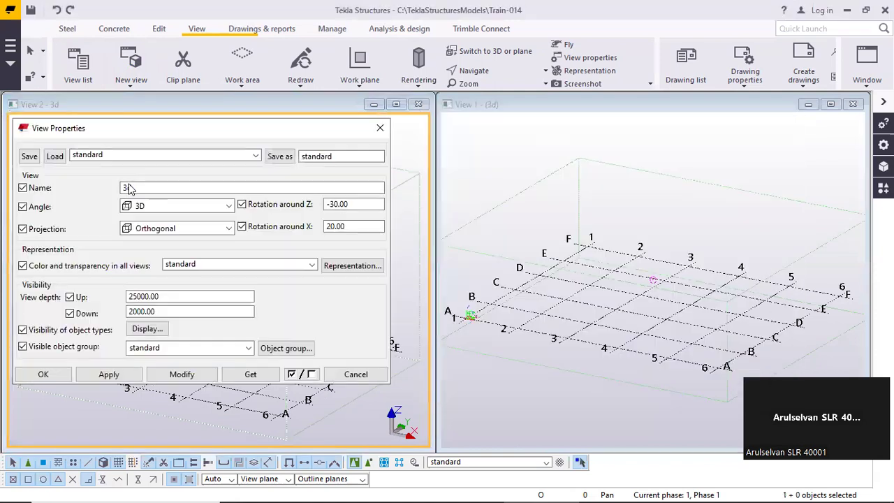
pyautogui.click(528, 185)
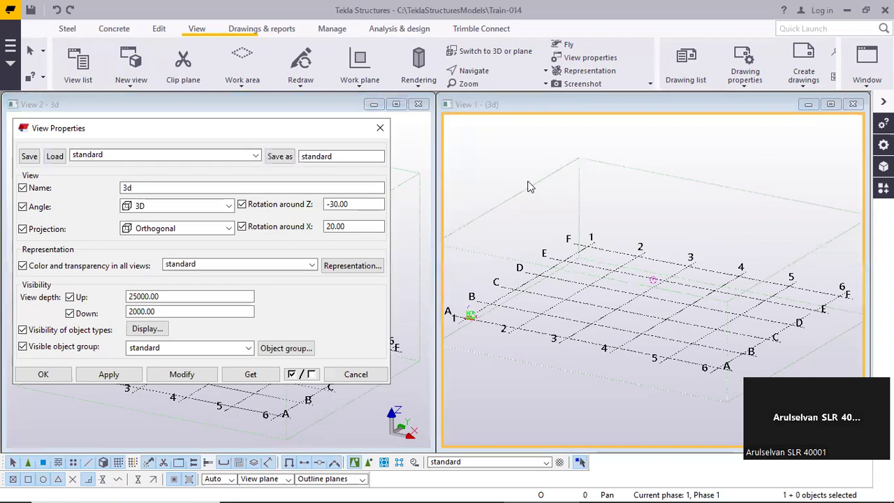
pyautogui.click(142, 186)
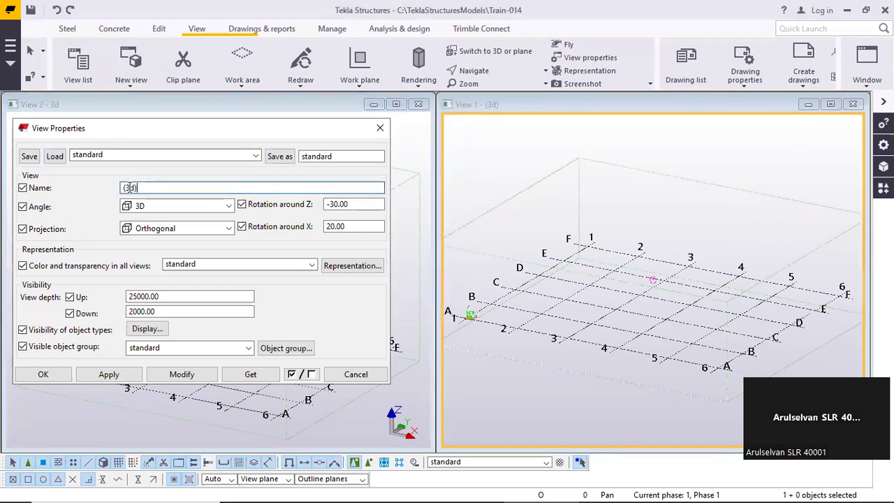
pyautogui.click(145, 189)
pyautogui.click(380, 128)
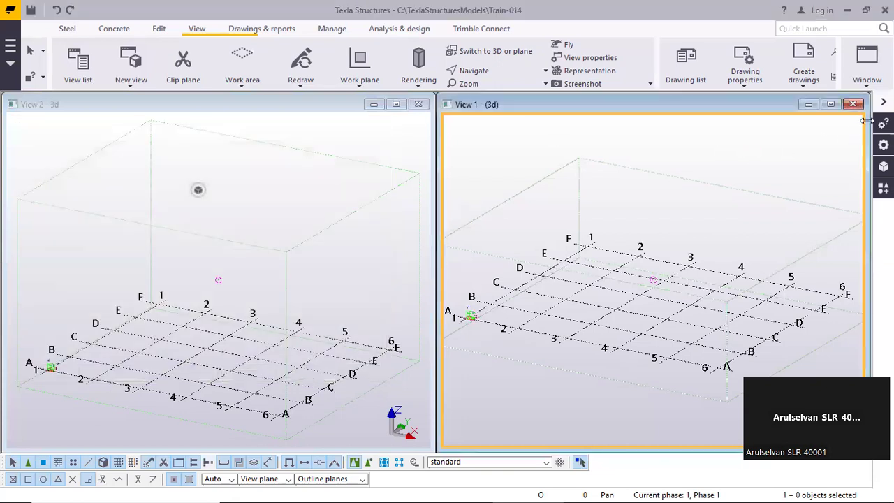
# Replace the temporary view with a new basic view on the XY plane at coordinate 0.00, and tile the views vertically
pyautogui.click(853, 104)
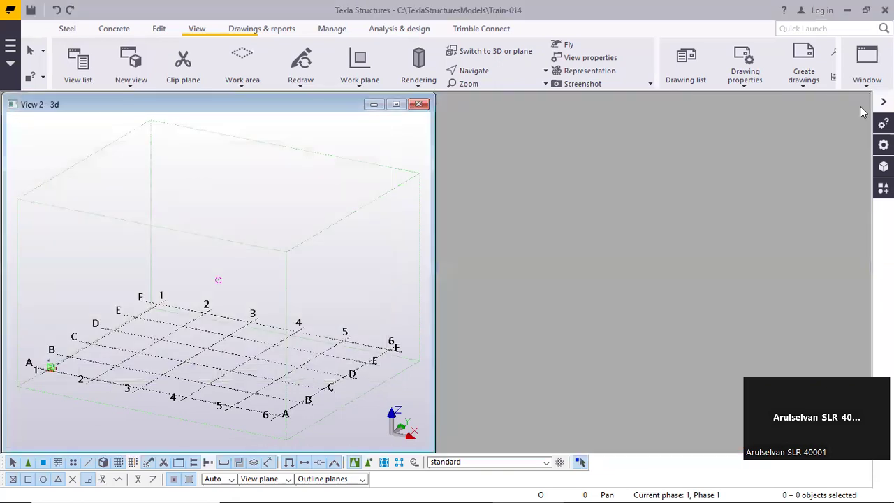
pyautogui.click(124, 82)
pyautogui.click(134, 102)
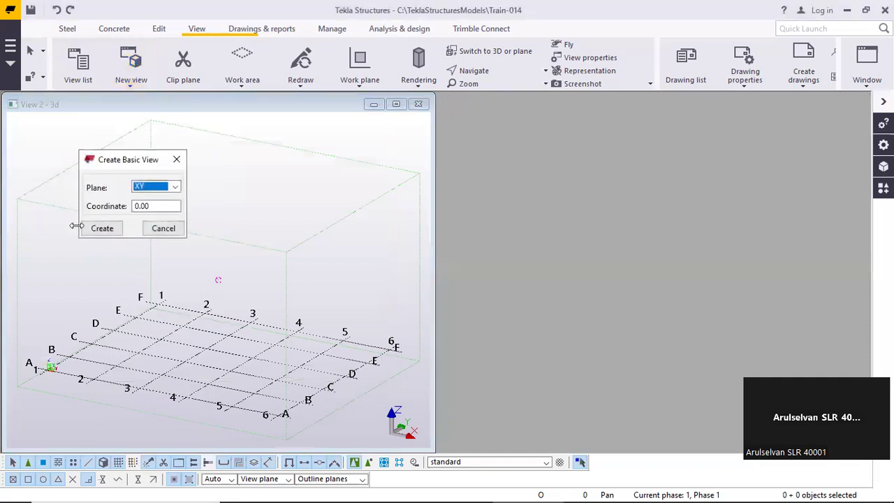
pyautogui.click(102, 229)
pyautogui.click(162, 229)
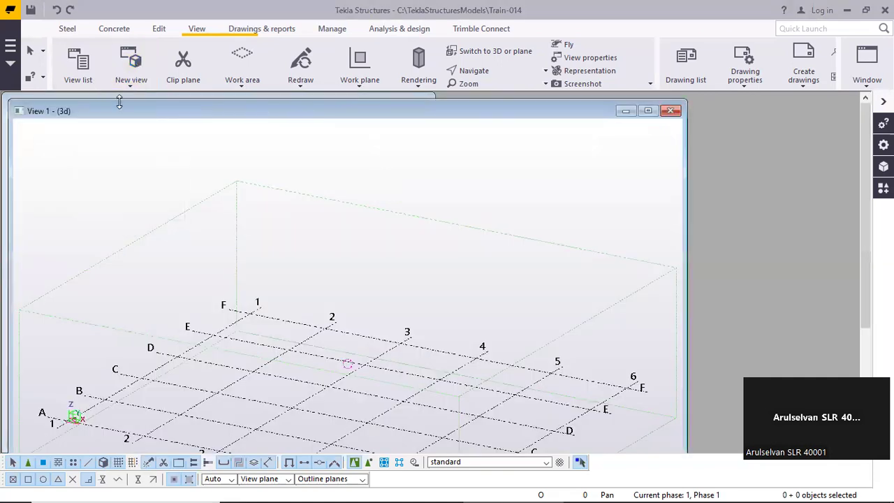
pyautogui.click(852, 78)
pyautogui.click(831, 122)
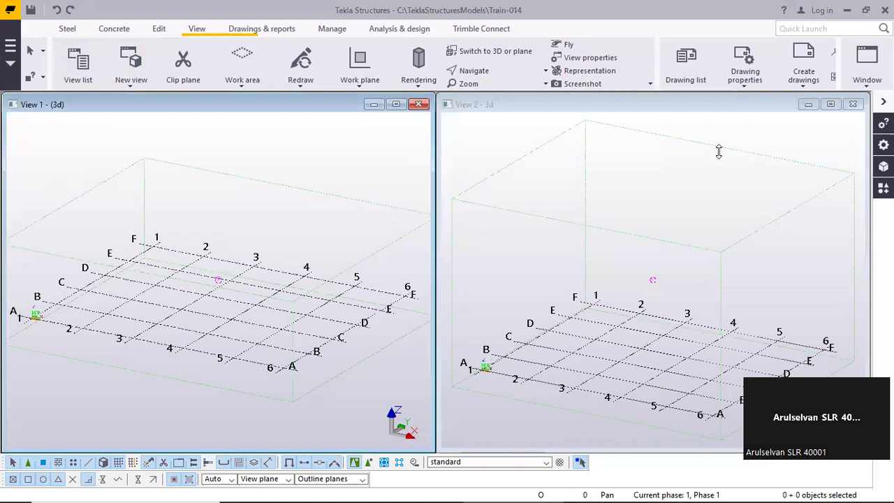
# Rename the temporary view as 3D-VIEW in its view properties, apply the modification and close the dialog
pyautogui.doubleClick(146, 149)
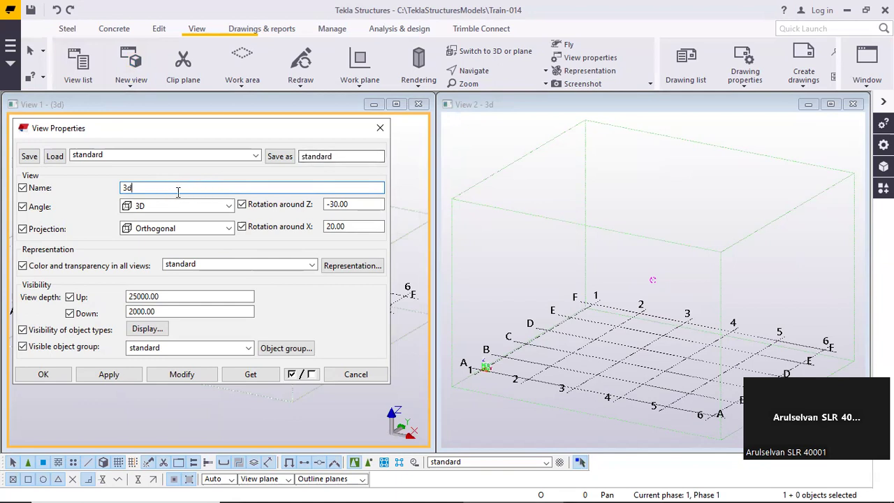
pyautogui.doubleClick(137, 189)
pyautogui.click(156, 190)
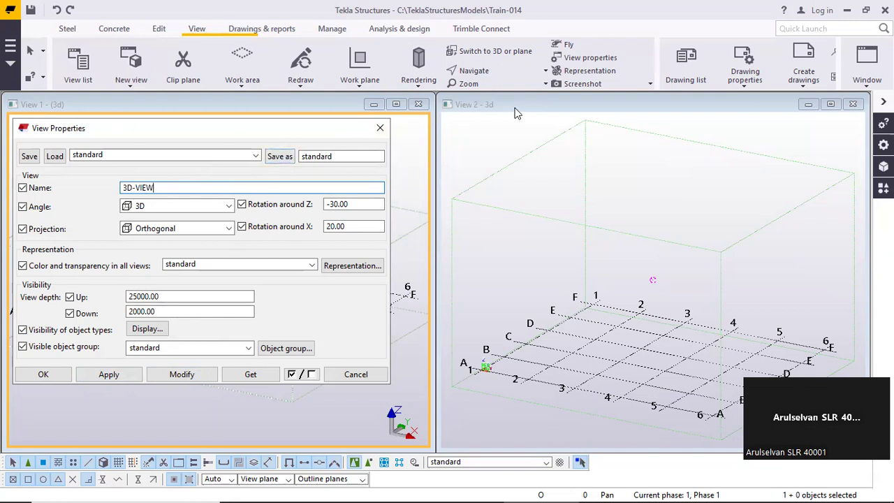
pyautogui.click(192, 377)
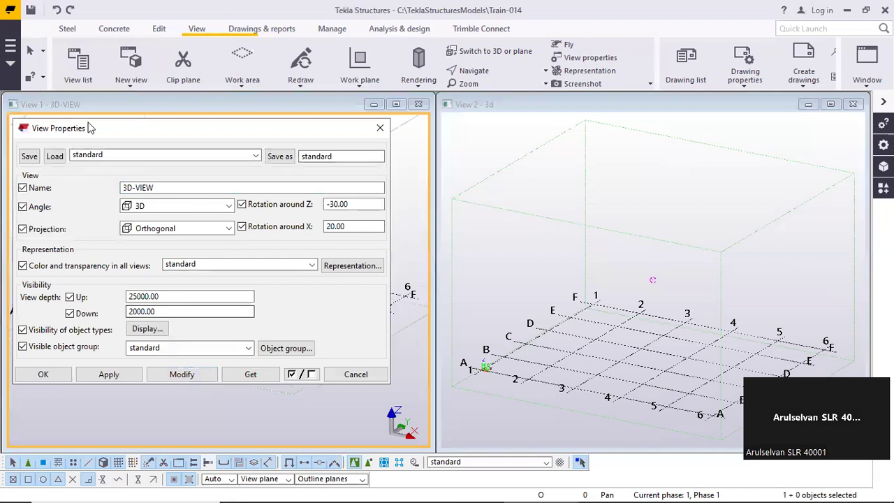
pyautogui.click(53, 105)
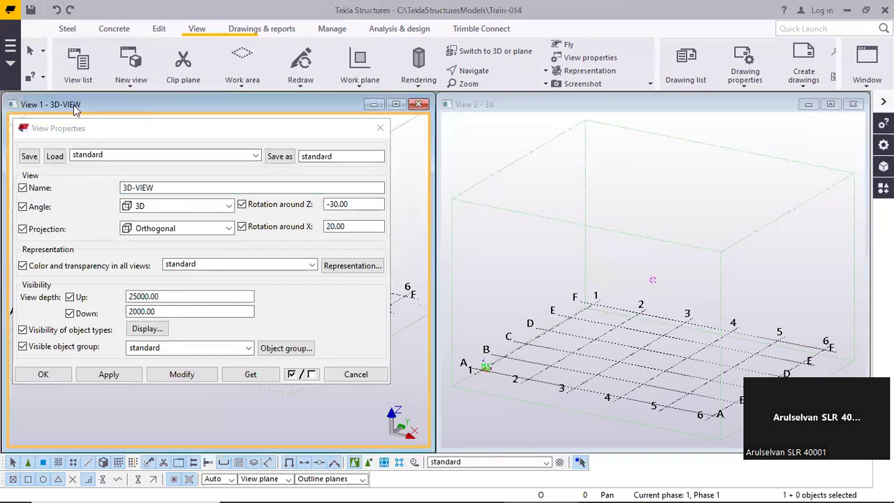
pyautogui.click(375, 132)
pyautogui.click(378, 131)
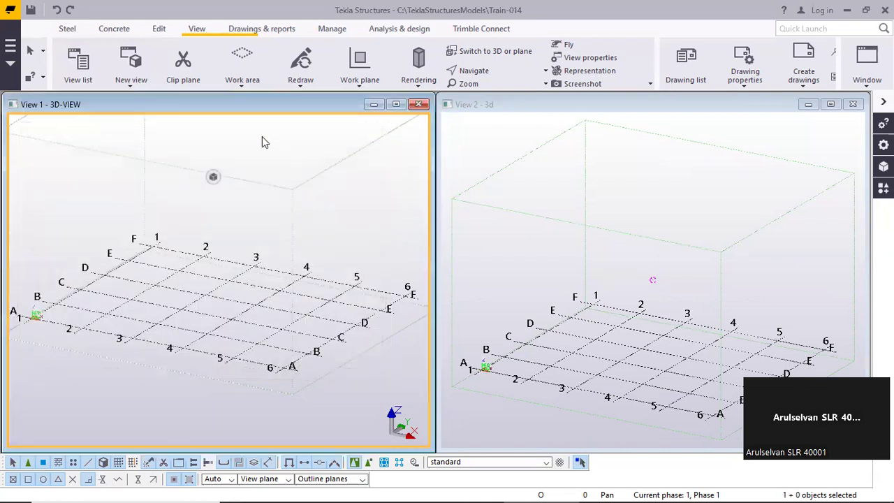
# In the view list, move 3D-VIEW and 3d to the named views and back to the visible views
pyautogui.click(77, 66)
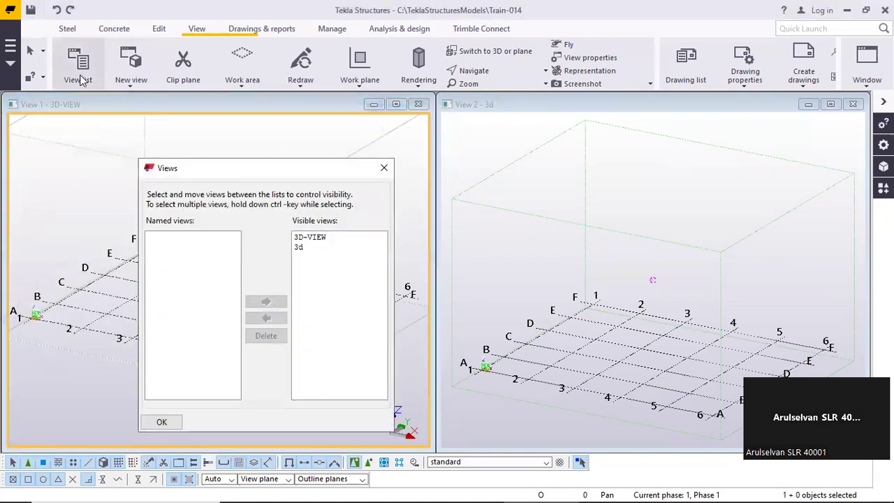
pyautogui.click(315, 239)
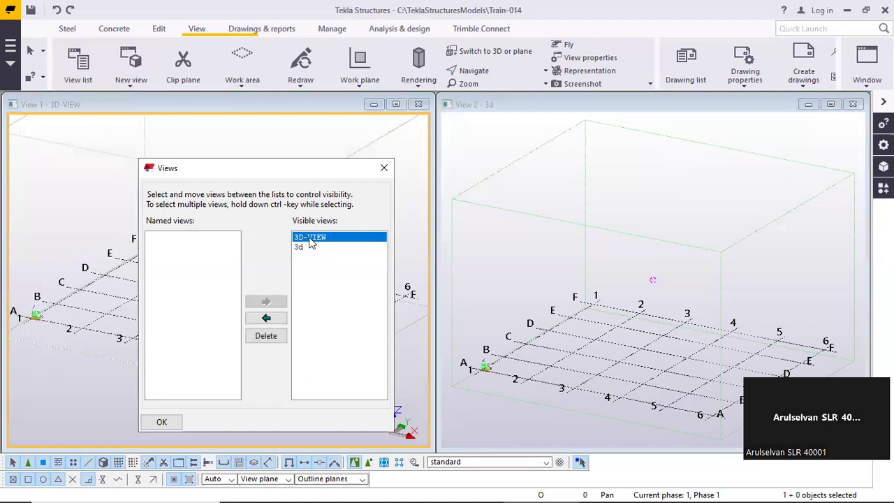
pyautogui.doubleClick(311, 238)
pyautogui.doubleClick(308, 238)
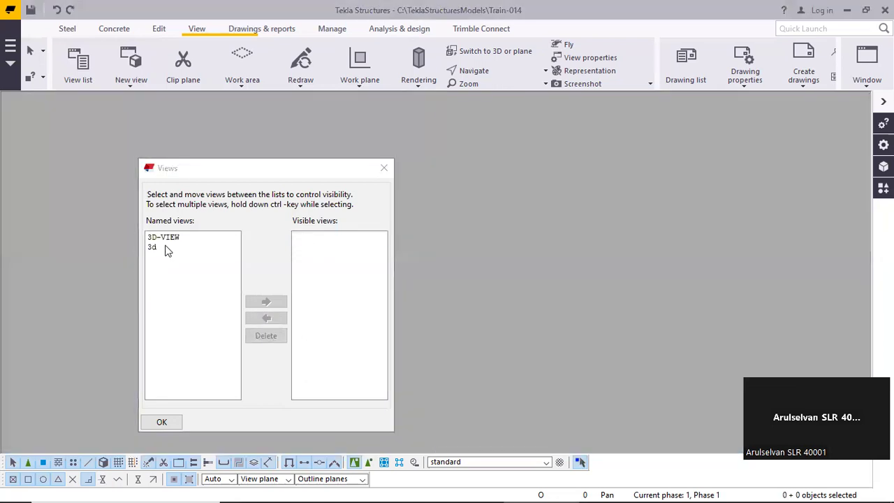
pyautogui.doubleClick(166, 248)
pyautogui.doubleClick(173, 238)
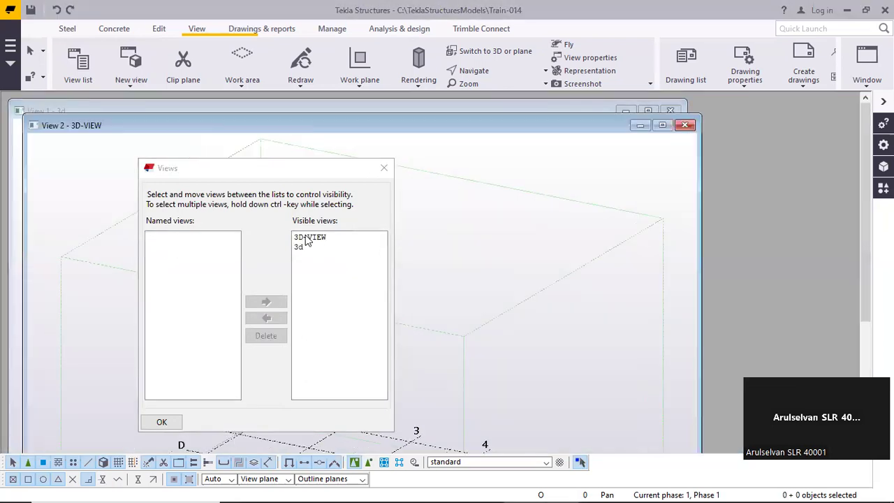
# Tile the visible views 3d and 3D-VIEW vertically and close the view list
pyautogui.click(308, 238)
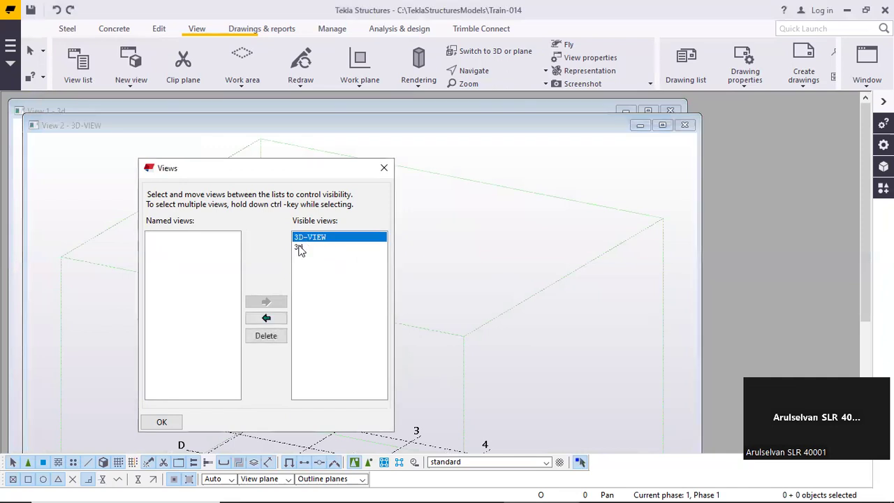
pyautogui.click(299, 248)
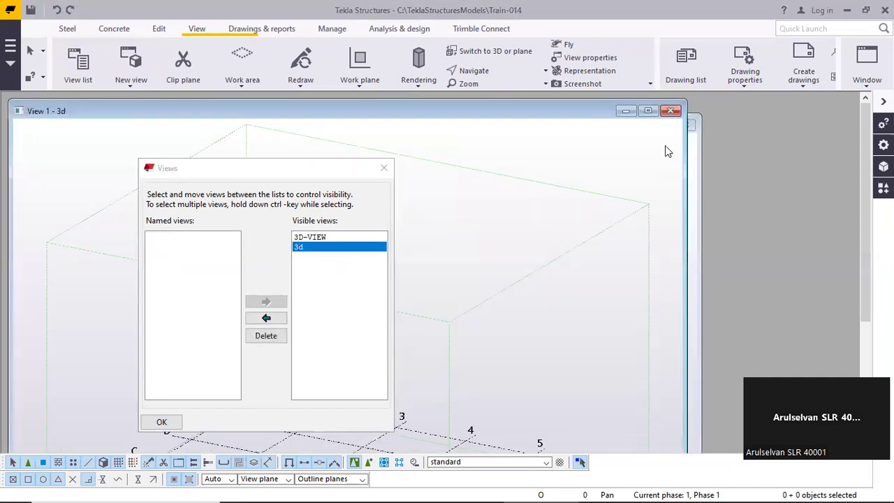
pyautogui.moveTo(581, 116); pyautogui.dragTo(533, 132)
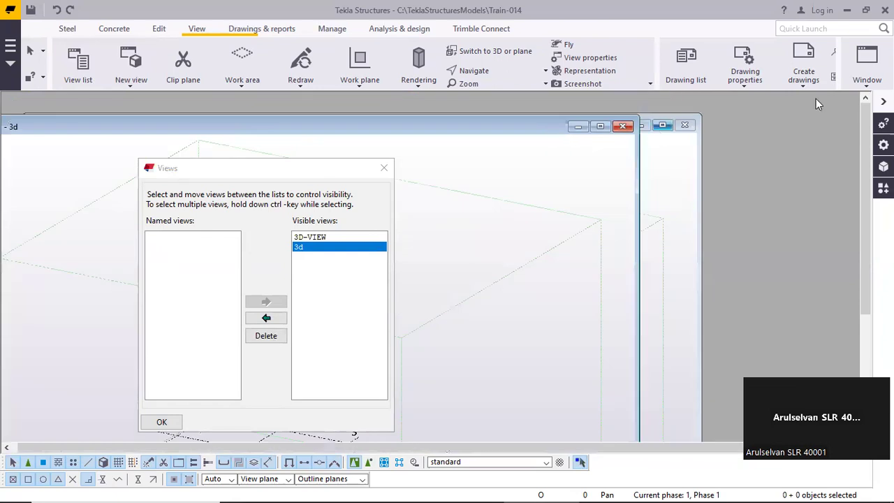
pyautogui.click(867, 62)
pyautogui.click(846, 122)
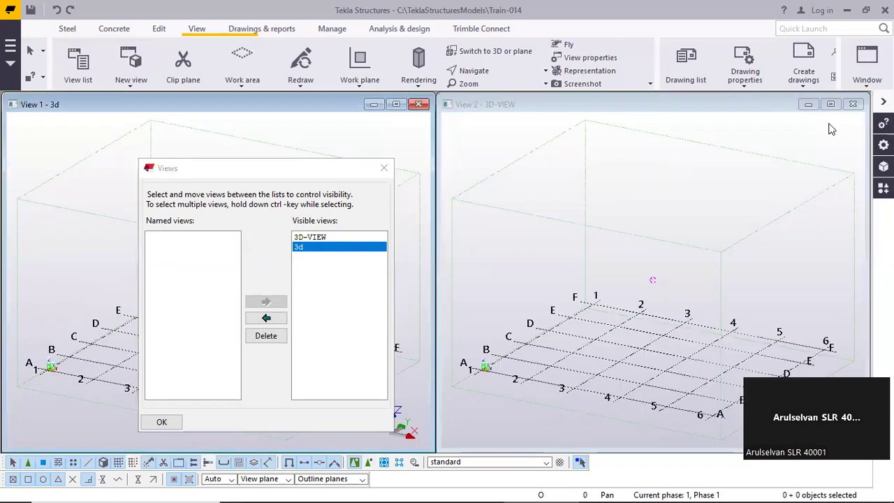
pyautogui.click(383, 168)
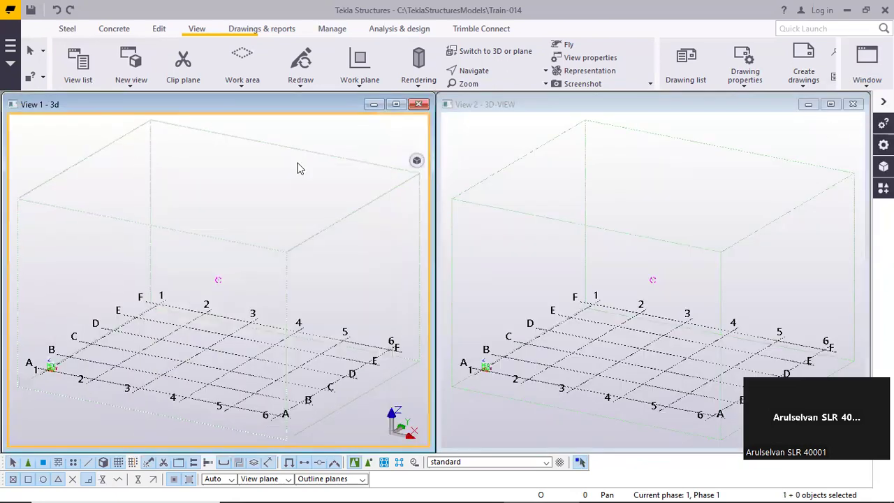
# Activate the tiled 3D-VIEW and 3d views alternately, and close both view windows
pyautogui.click(529, 169)
pyautogui.click(381, 144)
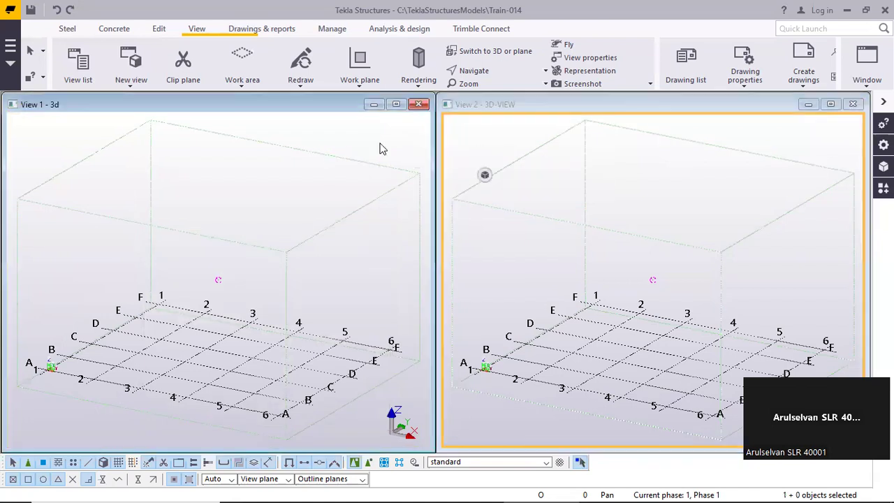
pyautogui.click(500, 141)
pyautogui.click(385, 130)
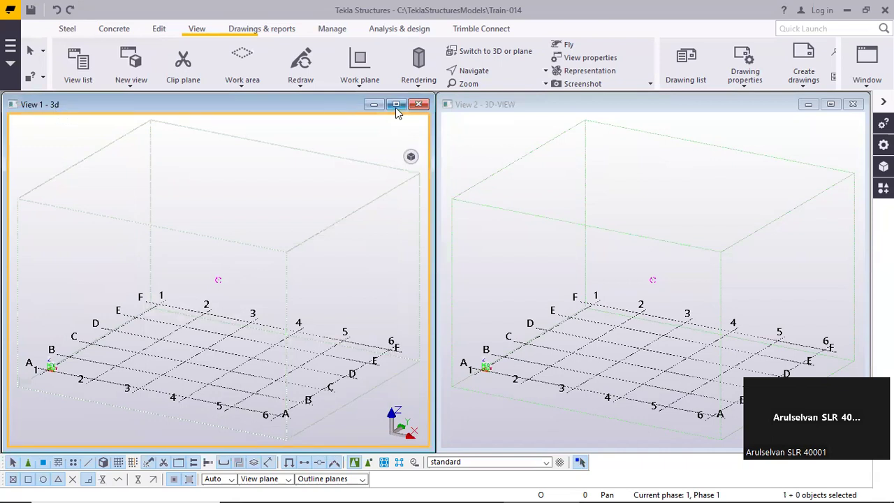
pyautogui.click(419, 104)
pyautogui.click(853, 104)
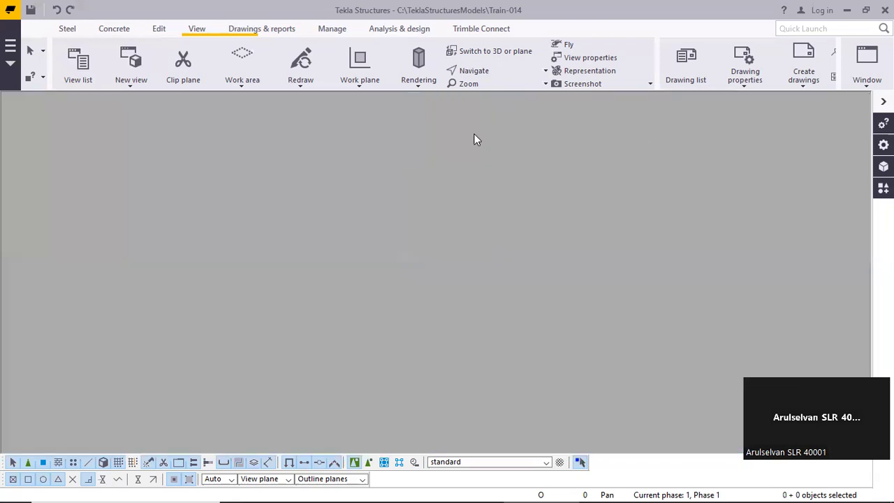
# Delete the named view 3D-VIEW from the view list and confirm the deletion
pyautogui.click(97, 79)
pyautogui.moveTo(266, 161); pyautogui.dragTo(200, 122)
pyautogui.click(144, 207)
pyautogui.click(147, 198)
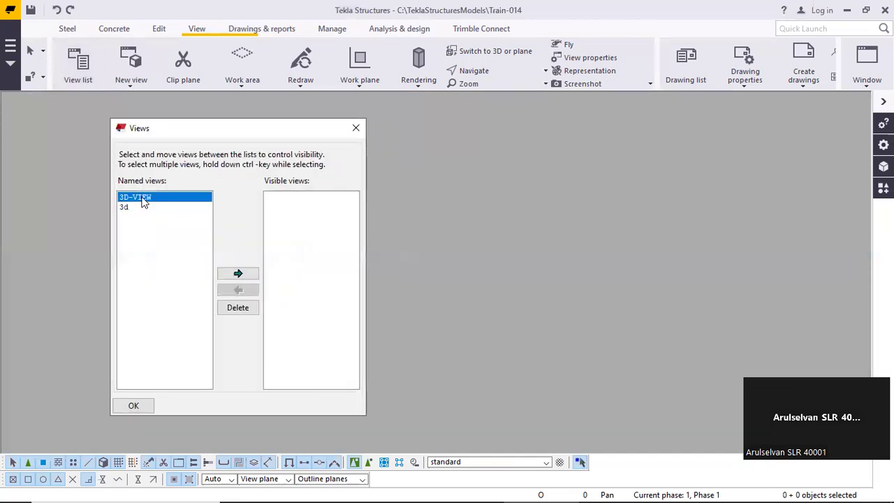
pyautogui.click(237, 308)
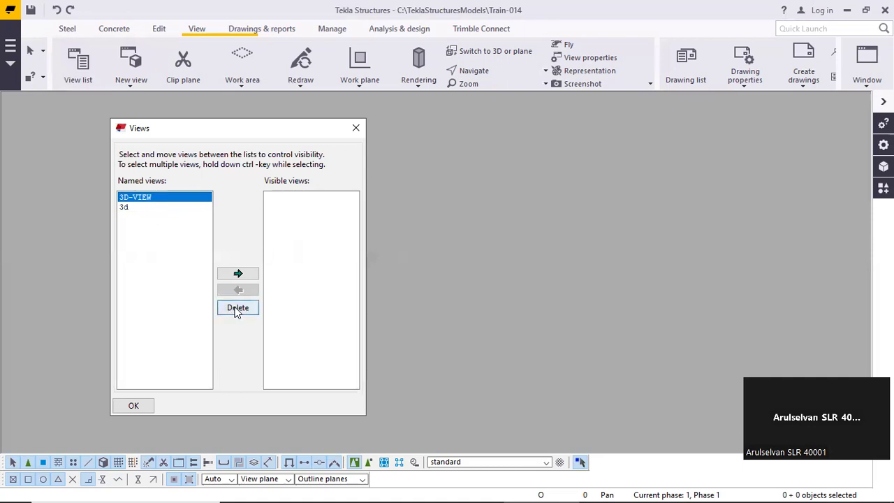
pyautogui.click(426, 274)
# Make the named view 3d visible again, close the view list and tile the view vertically
pyautogui.click(164, 197)
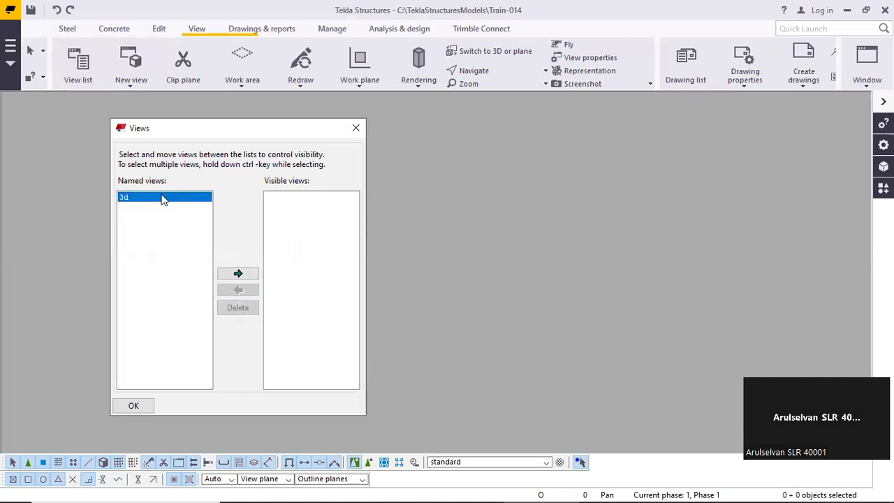
pyautogui.click(238, 274)
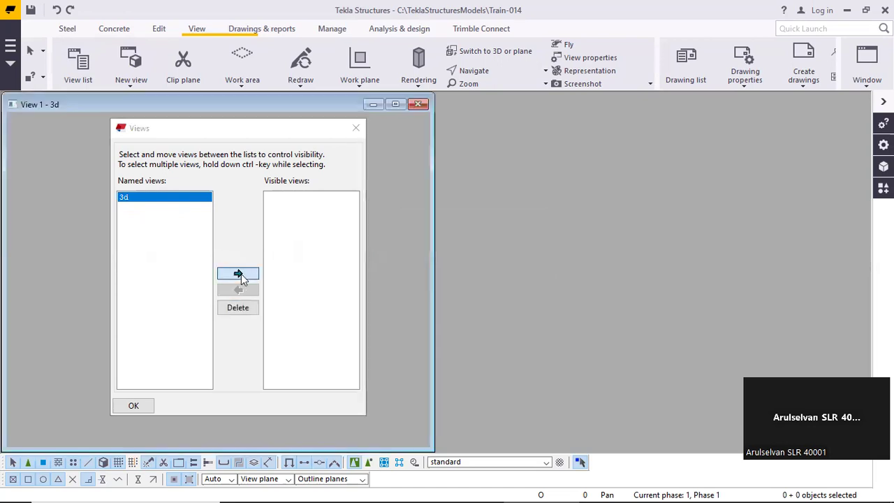
pyautogui.click(355, 128)
pyautogui.click(865, 73)
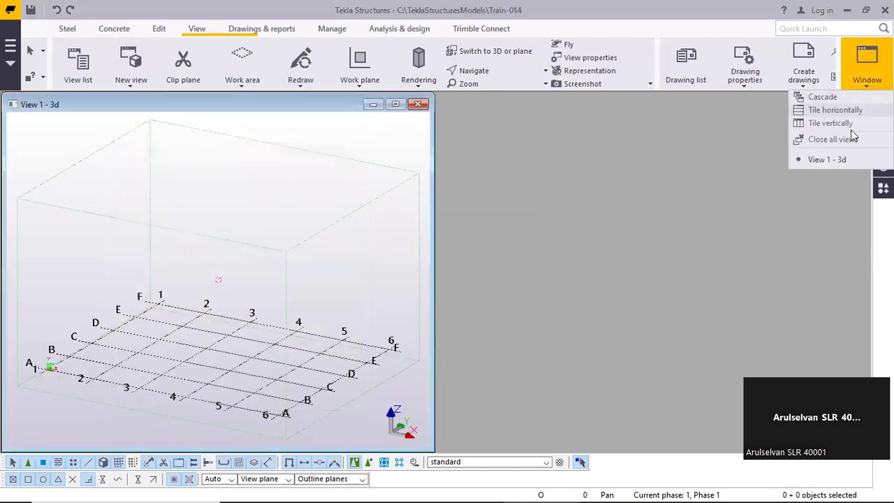
pyautogui.click(821, 123)
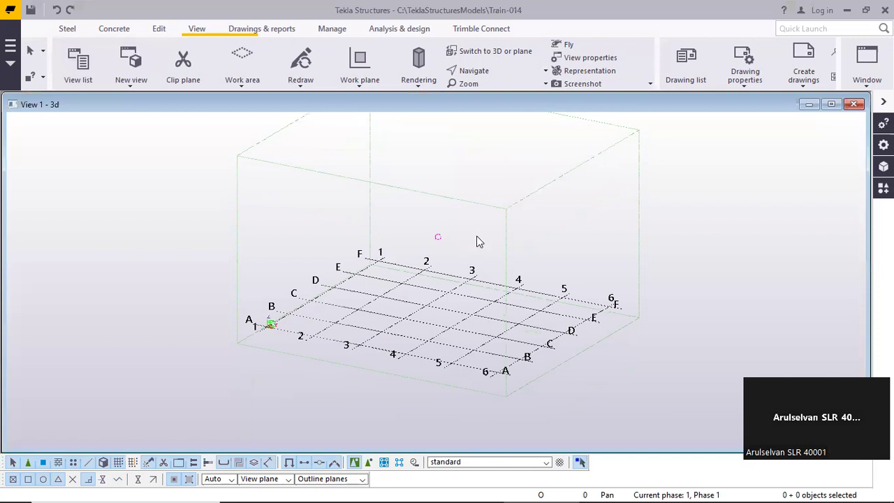
pyautogui.click(133, 85)
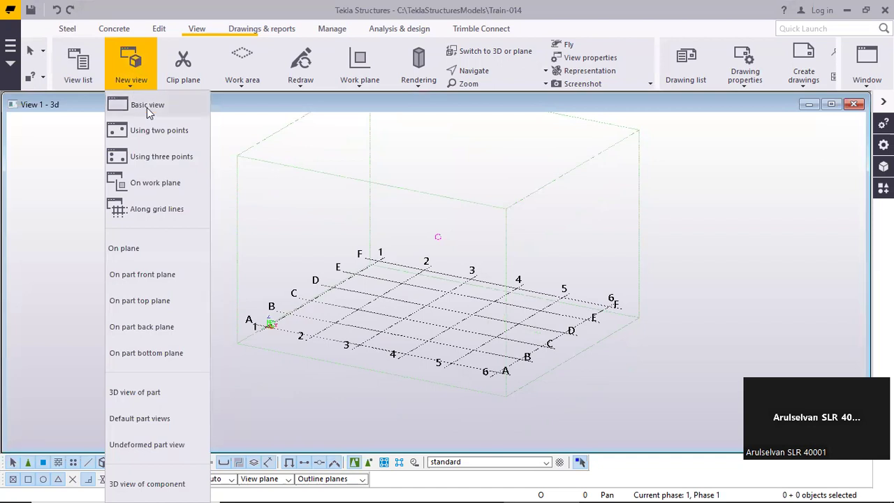
pyautogui.click(147, 105)
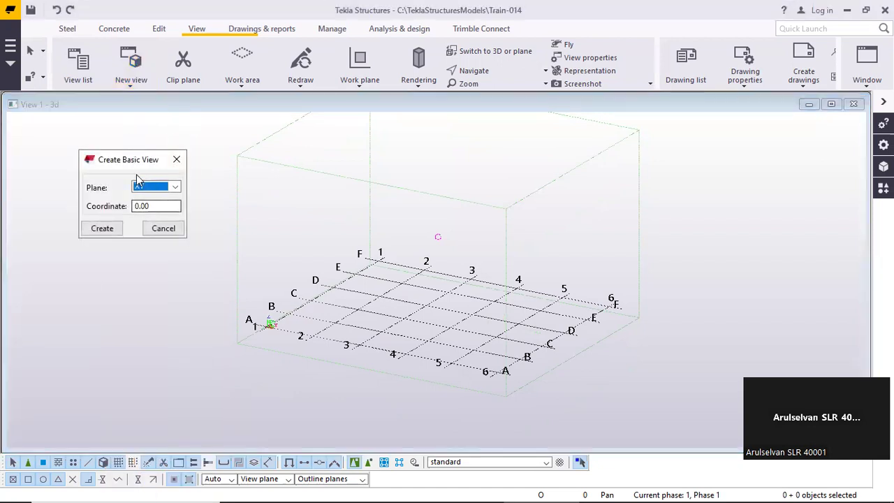
pyautogui.click(176, 159)
# Start a new basic view and examine the model origin at the intersection of grid lines A and 1
pyautogui.moveTo(495, 264); pyautogui.dragTo(411, 249, button='middle')
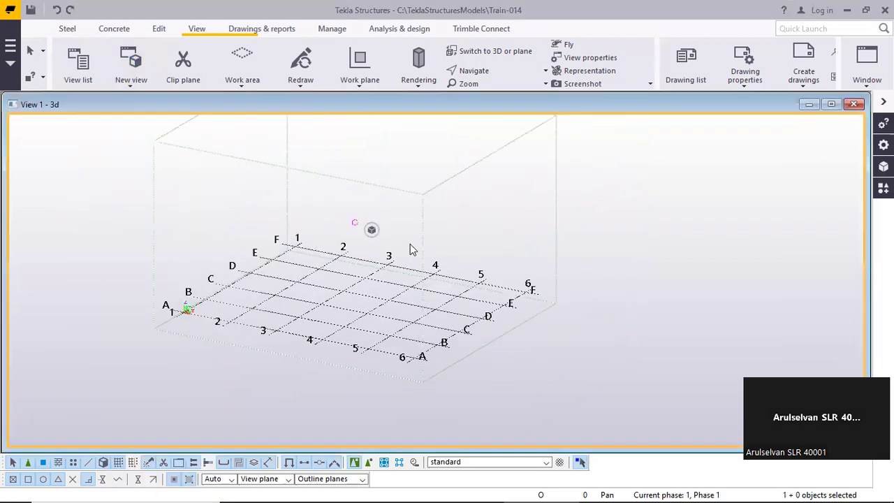
pyautogui.click(371, 230)
pyautogui.click(476, 250)
pyautogui.click(136, 86)
pyautogui.click(136, 86)
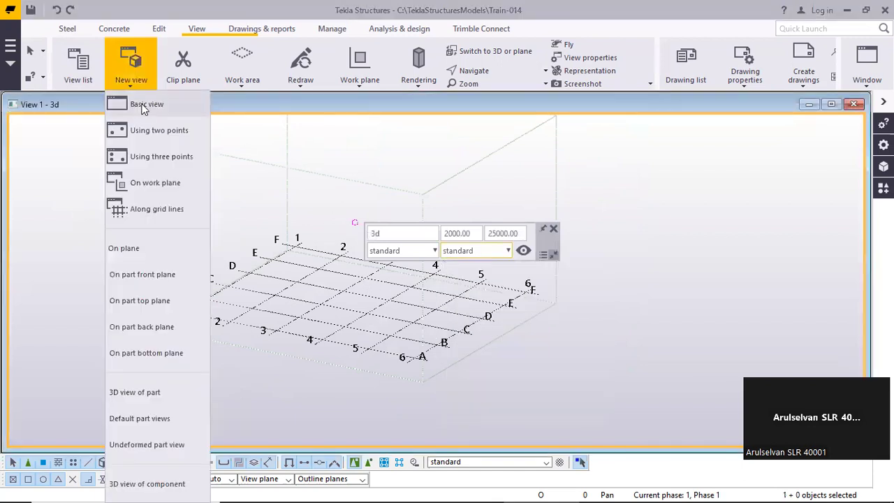
pyautogui.click(147, 104)
pyautogui.press('Tab')
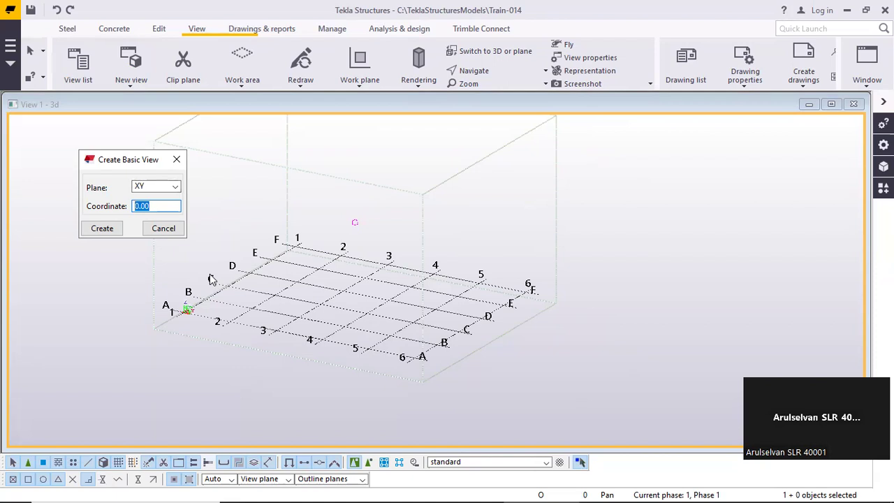
pyautogui.click(157, 207)
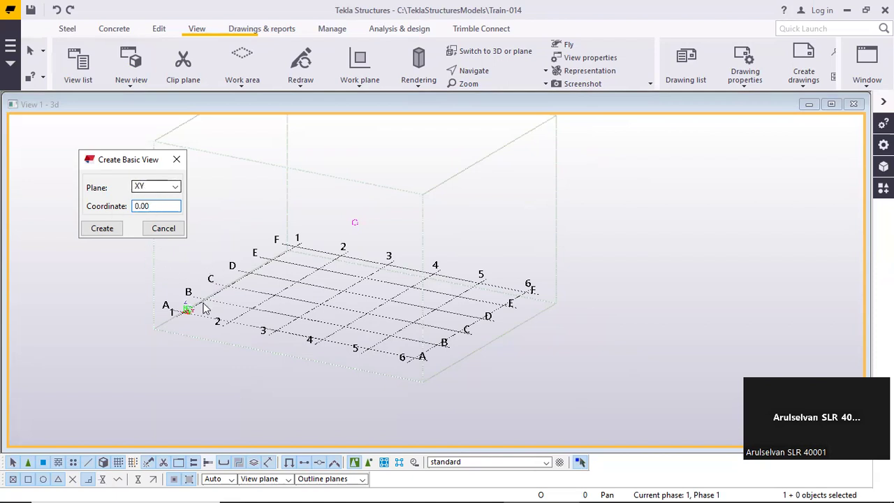
pyautogui.scroll(10, 186, 311)
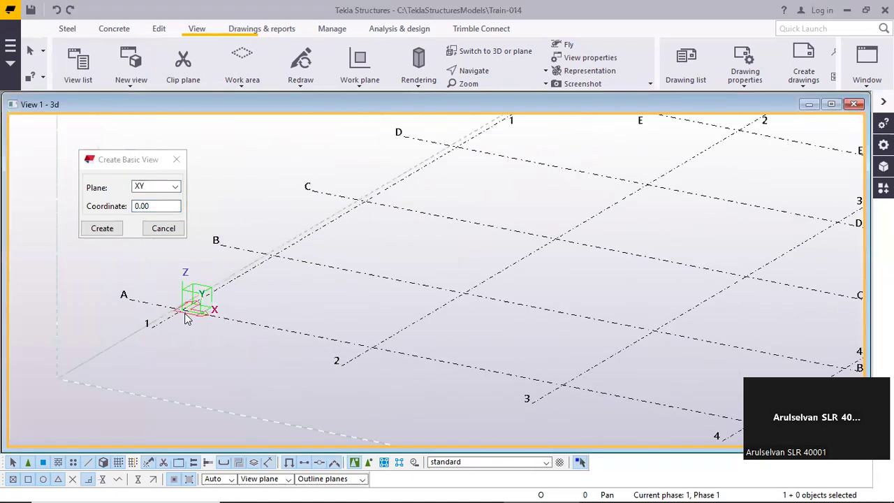
pyautogui.moveTo(184, 313); pyautogui.dragTo(250, 317, button='middle')
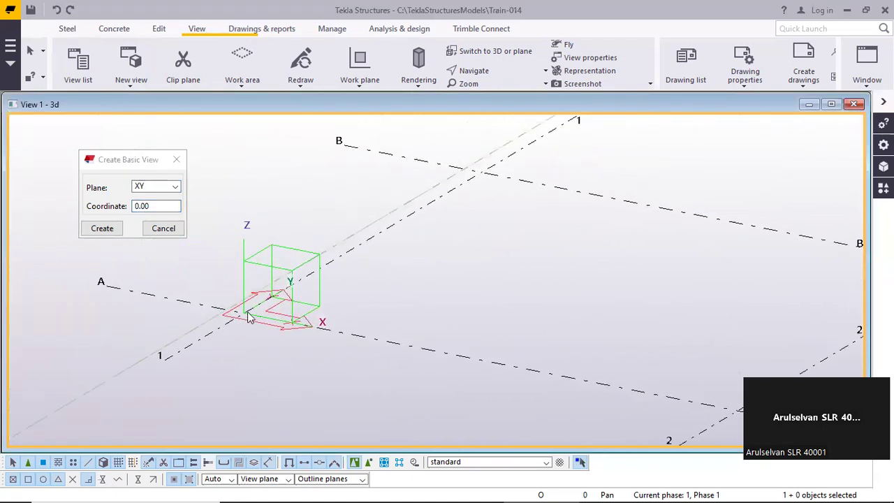
# Switch the basic view's plane to XZ and back to XY, checking the axes at the model origin
pyautogui.doubleClick(135, 207)
pyautogui.click(164, 188)
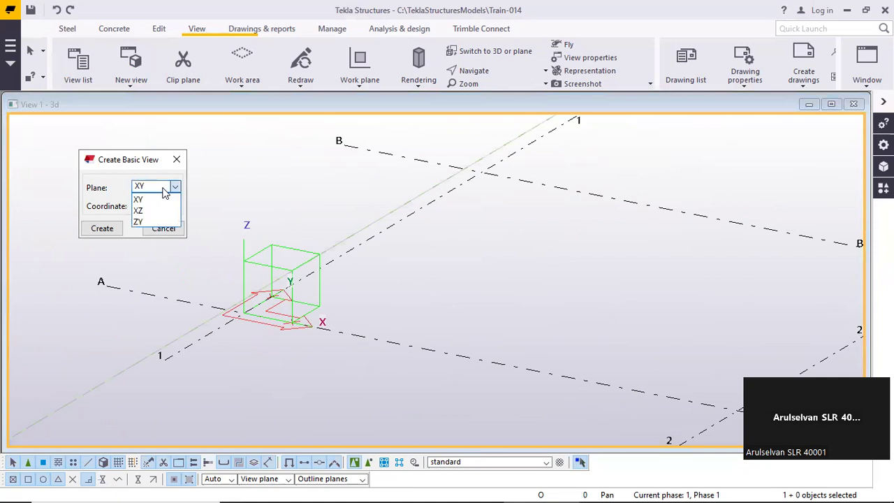
pyautogui.click(165, 189)
pyautogui.click(163, 189)
pyautogui.click(157, 210)
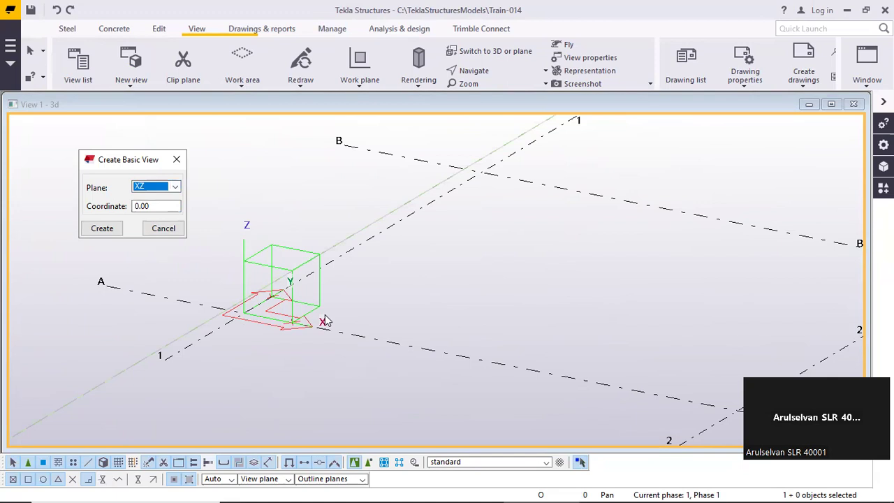
pyautogui.click(156, 187)
pyautogui.click(153, 197)
pyautogui.moveTo(273, 203); pyautogui.dragTo(263, 277, button='middle')
pyautogui.scroll(-3, 223, 248)
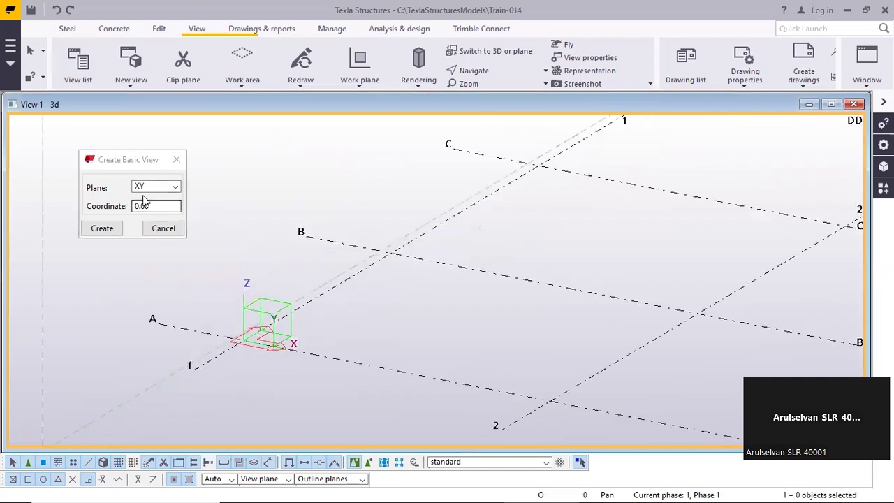
pyautogui.scroll(-3, 299, 273)
pyautogui.scroll(-3, 251, 276)
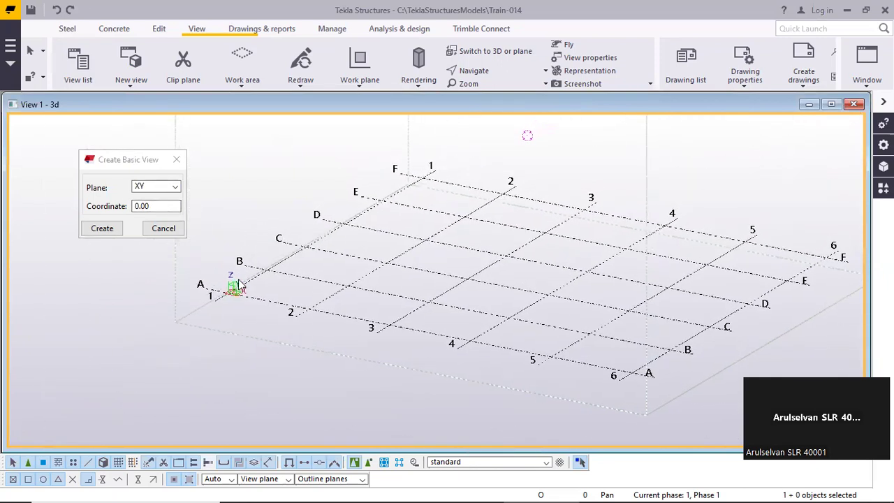
pyautogui.scroll(5, 235, 292)
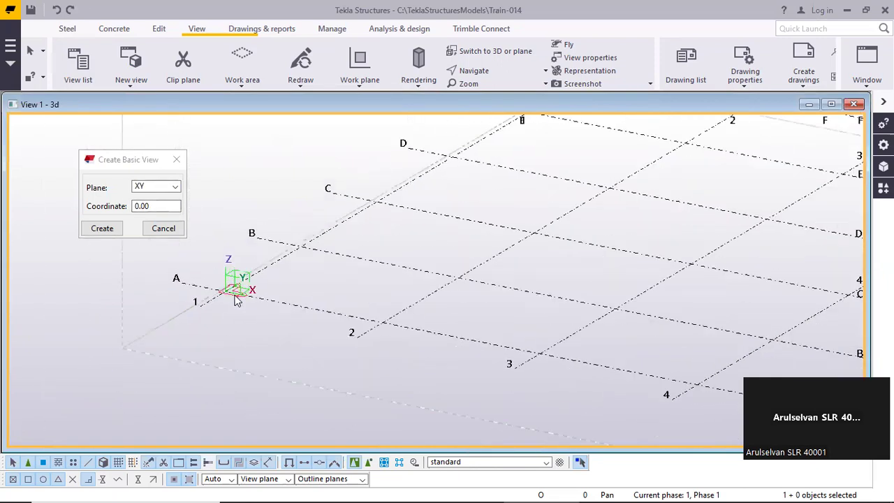
# Create a basic view on the XY plane at coordinate 100000 and close the creation dialog
pyautogui.click(157, 208)
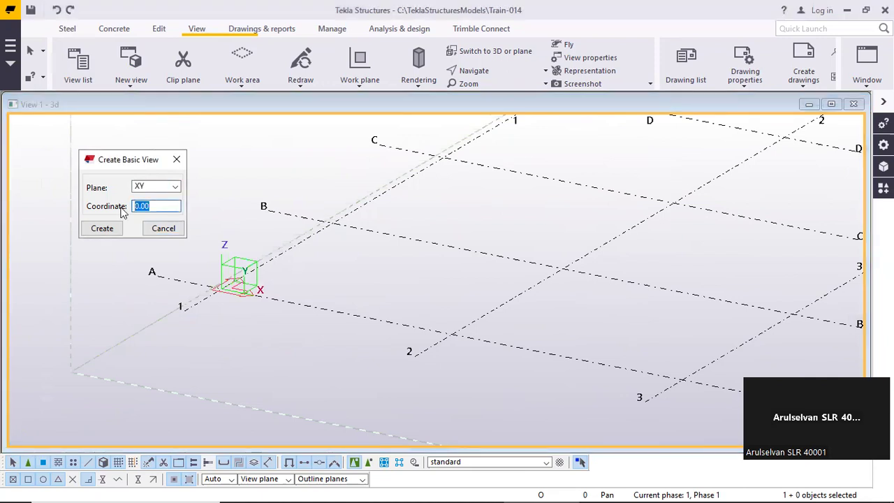
pyautogui.write('1000')
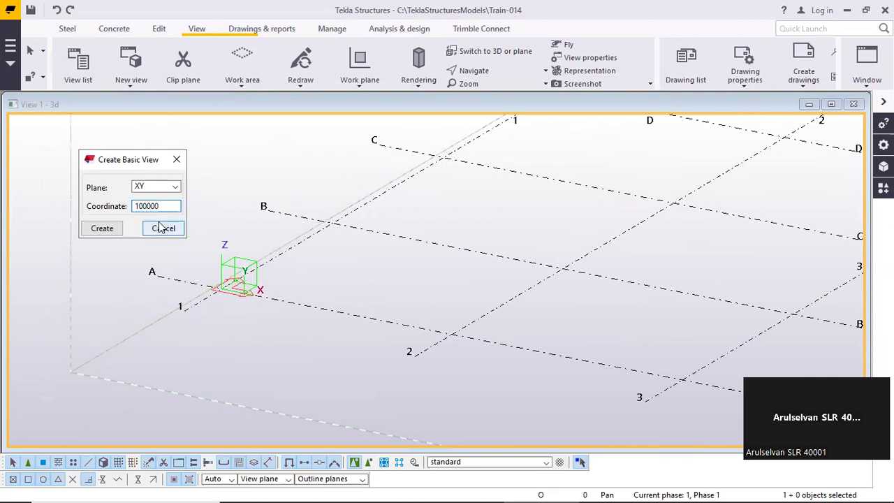
pyautogui.moveTo(146, 206); pyautogui.dragTo(196, 205)
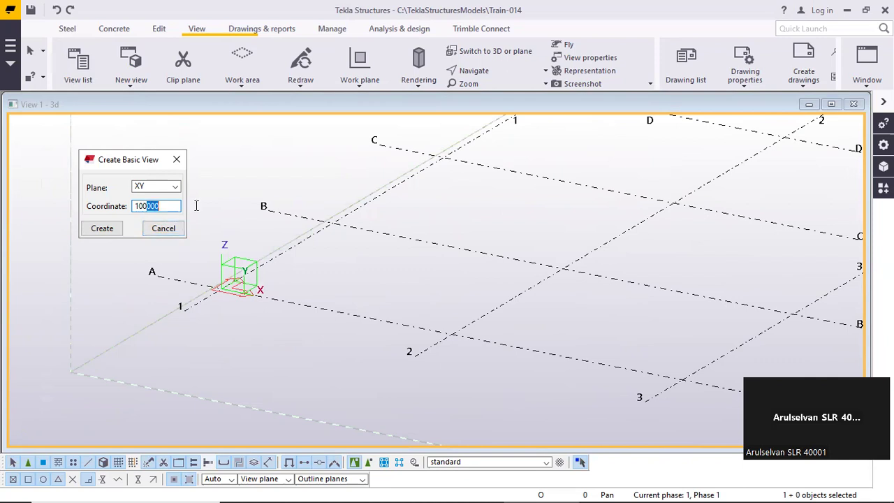
pyautogui.click(167, 208)
pyautogui.moveTo(167, 209); pyautogui.dragTo(72, 216)
pyautogui.click(102, 228)
pyautogui.click(162, 229)
pyautogui.scroll(-5, 234, 223)
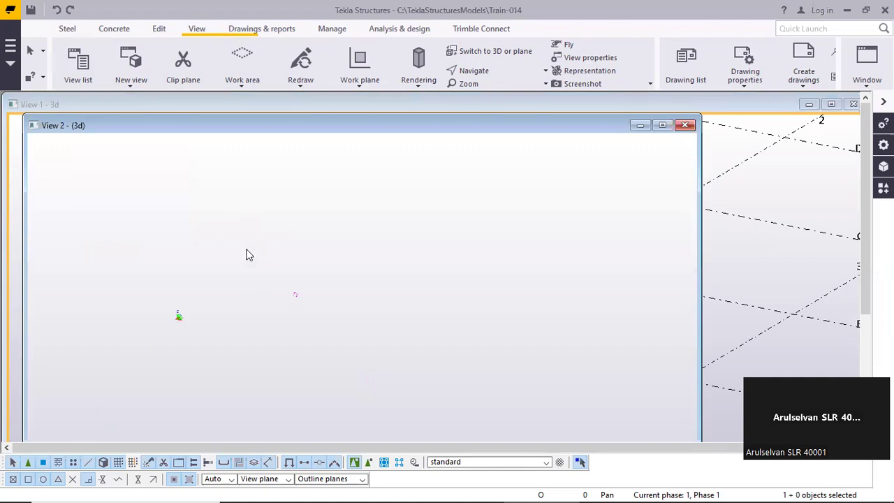
# Tile the new basic view and the existing 3d view vertically
pyautogui.click(867, 67)
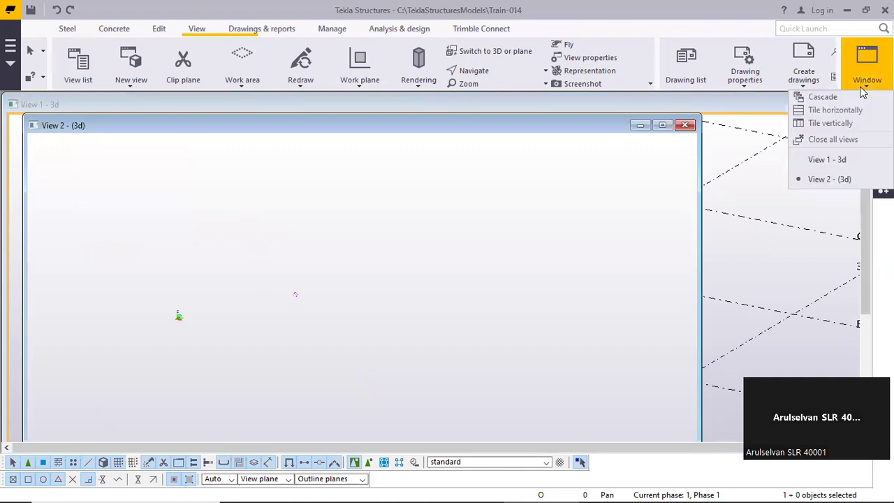
pyautogui.click(835, 122)
pyautogui.scroll(-2, 664, 185)
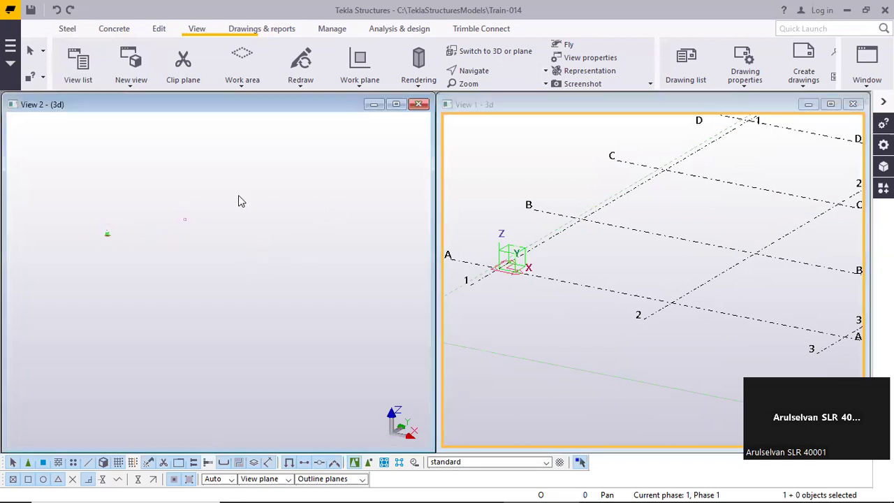
# Create a grid with its Z0 origin at 100000, keeping the standard coordinates and labels, and end the grid command
pyautogui.click(66, 32)
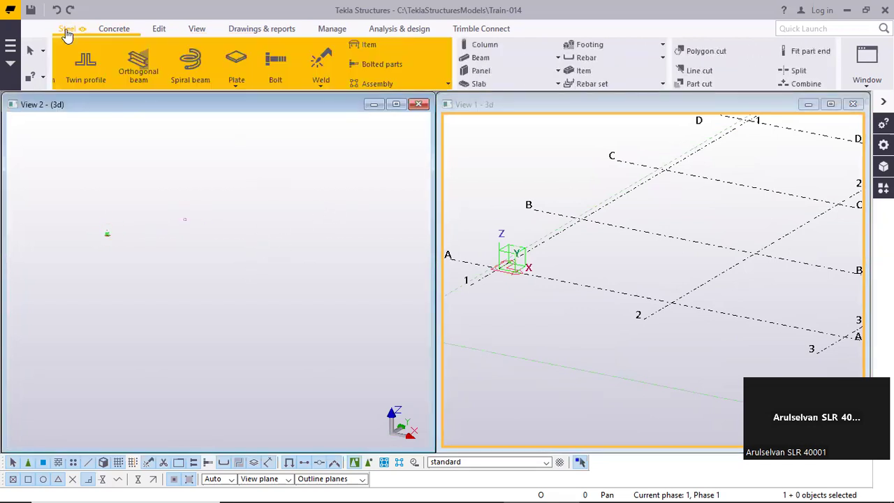
pyautogui.click(162, 31)
pyautogui.click(700, 76)
pyautogui.click(713, 105)
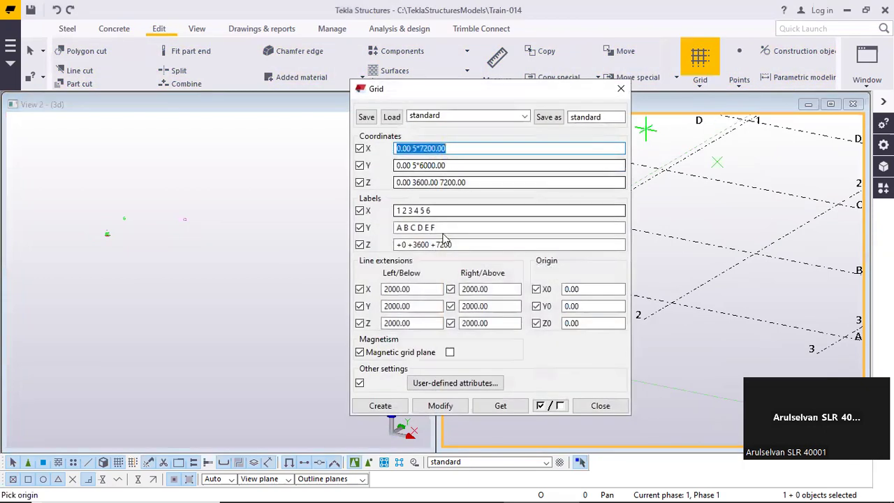
pyautogui.click(588, 323)
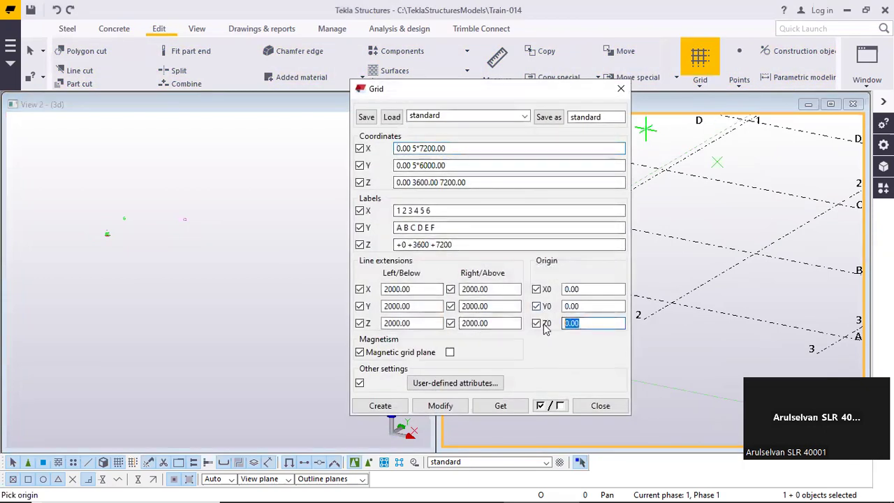
pyautogui.write('100000')
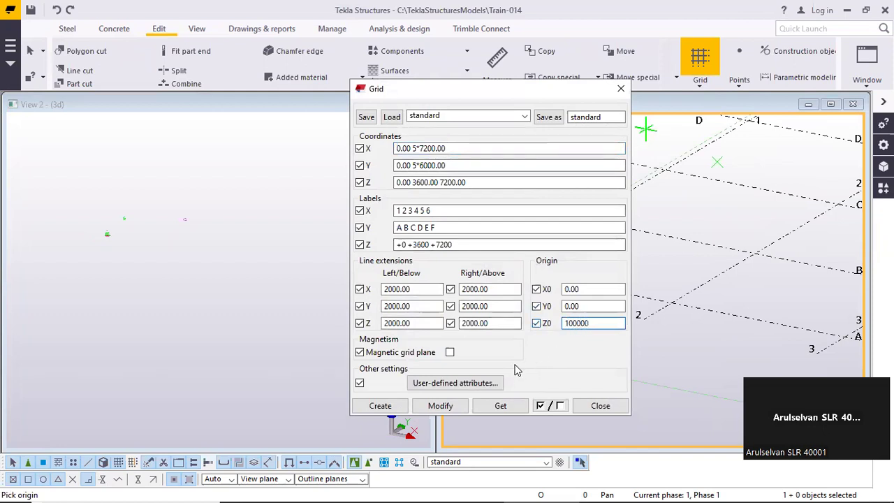
pyautogui.click(381, 406)
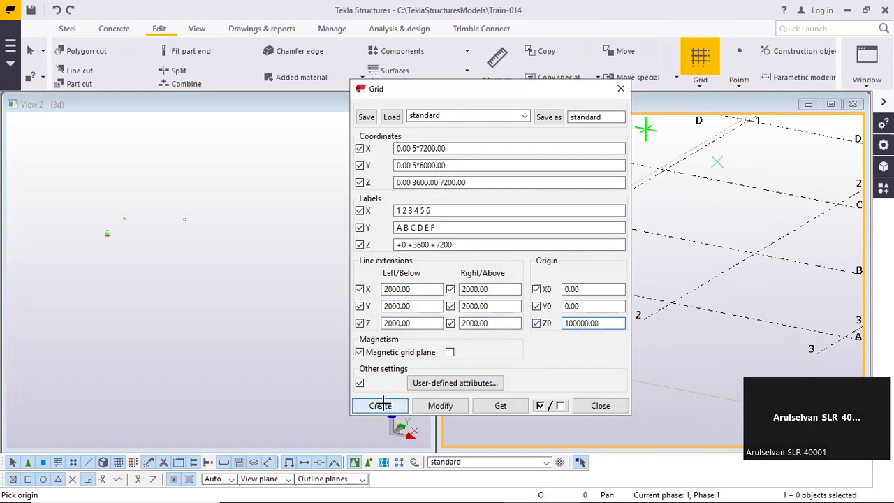
pyautogui.click(600, 406)
pyautogui.rightClick(273, 243)
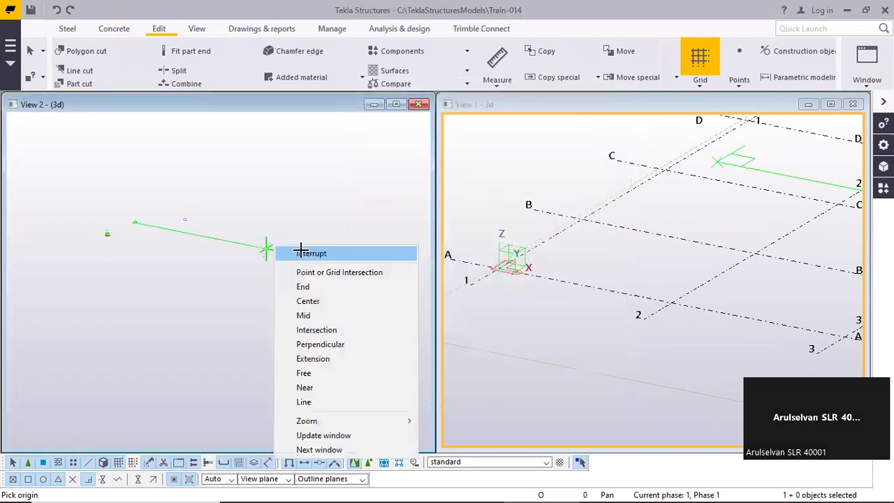
pyautogui.click(292, 212)
# Fit the work area in View 2 to the entire model and inspect the elevated grid
pyautogui.rightClick(291, 212)
pyautogui.click(354, 270)
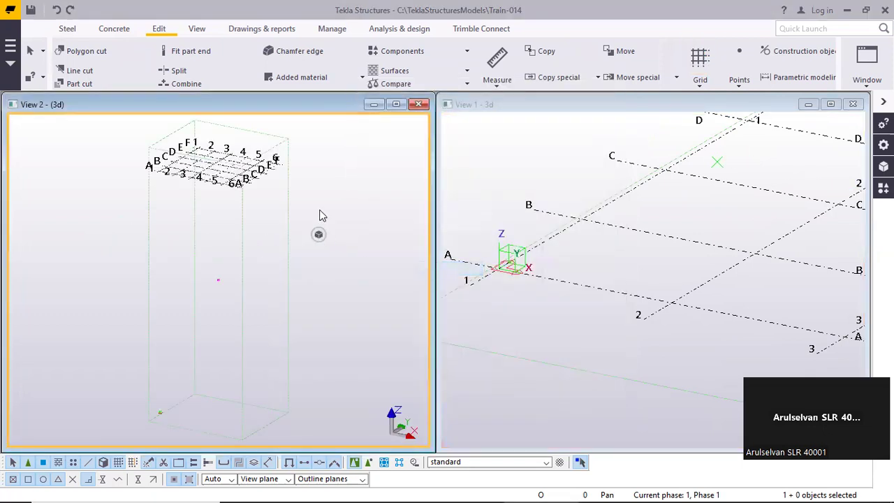
pyautogui.scroll(-3, 286, 170)
pyautogui.scroll(5, 286, 170)
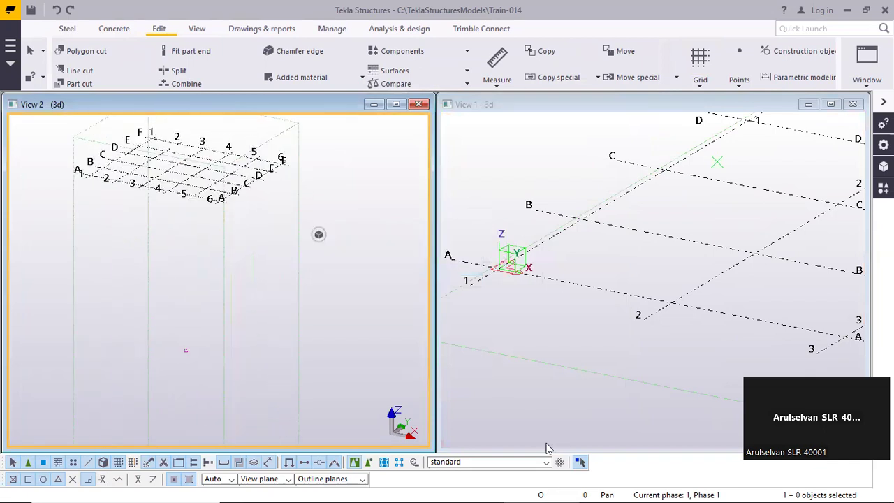
pyautogui.scroll(-1, 536, 191)
pyautogui.scroll(-2, 298, 194)
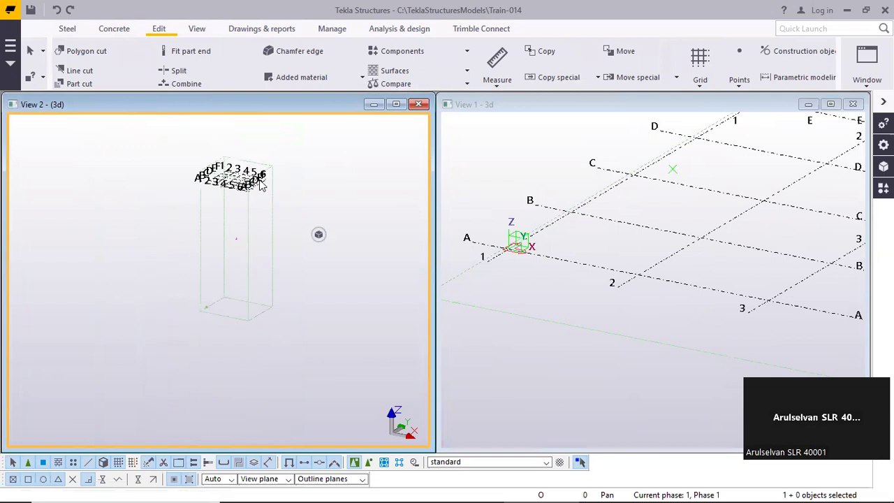
pyautogui.scroll(4, 243, 171)
pyautogui.moveTo(256, 154); pyautogui.dragTo(169, 213)
pyautogui.scroll(-5, 264, 170)
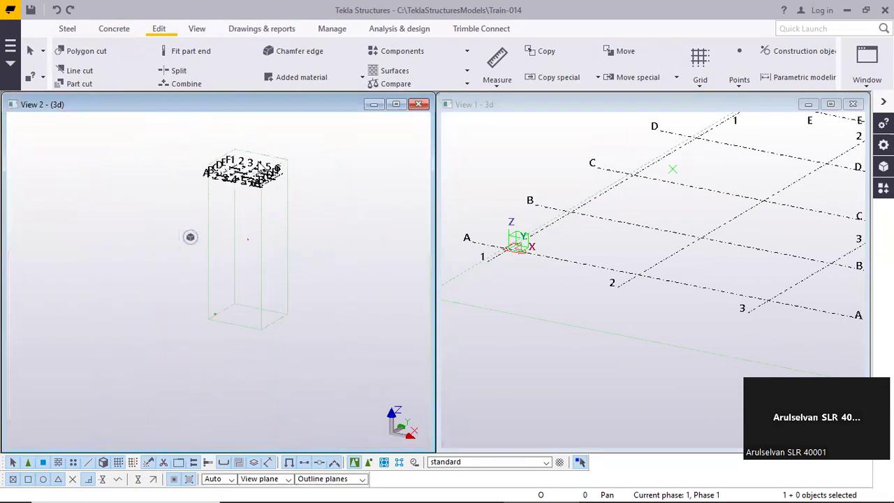
pyautogui.scroll(3, 221, 231)
pyautogui.moveTo(222, 231); pyautogui.dragTo(206, 314, button='middle')
pyautogui.scroll(3, 229, 133)
pyautogui.moveTo(229, 133); pyautogui.dragTo(209, 200, button='middle')
pyautogui.scroll(3, 209, 200)
# Fit the work area in View 1 to the entire model and inspect the grid at the base level
pyautogui.moveTo(515, 233); pyautogui.dragTo(514, 270, button='middle')
pyautogui.scroll(-5, 515, 274)
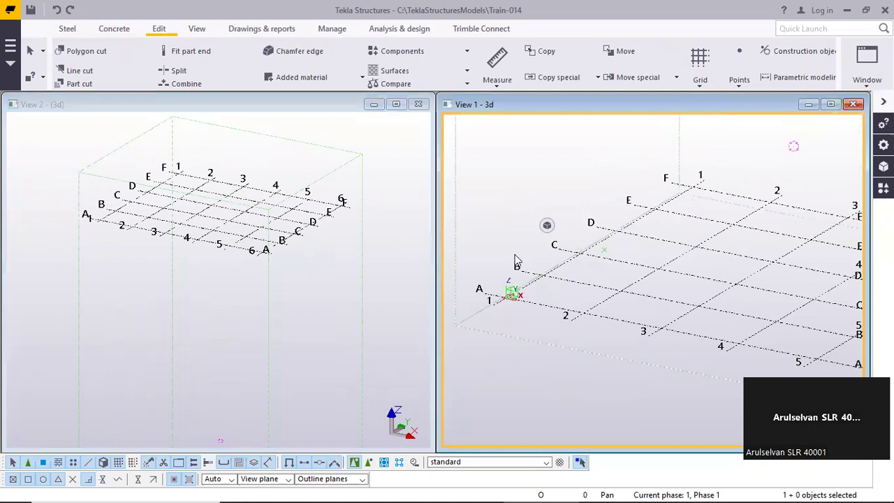
pyautogui.rightClick(602, 173)
pyautogui.click(686, 232)
pyautogui.scroll(-2, 671, 225)
pyautogui.scroll(2, 641, 315)
pyautogui.scroll(4, 622, 324)
pyautogui.scroll(-2, 599, 318)
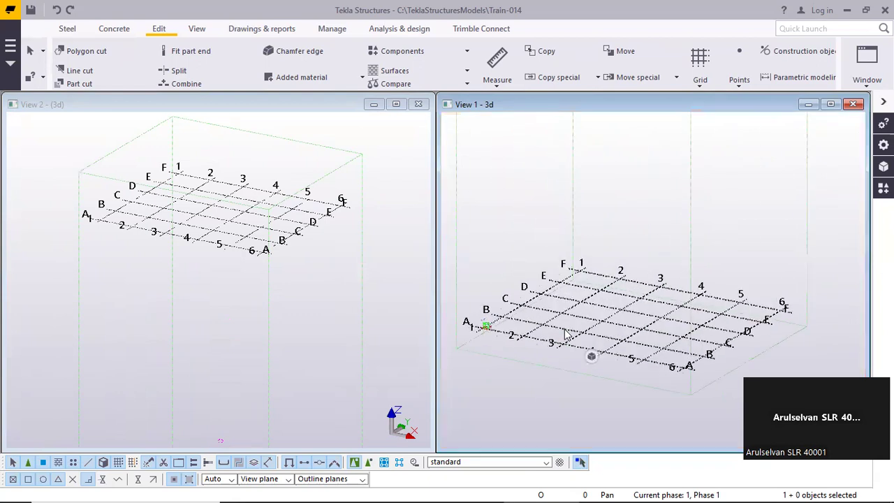
pyautogui.scroll(-3, 563, 307)
pyautogui.scroll(-6, 329, 285)
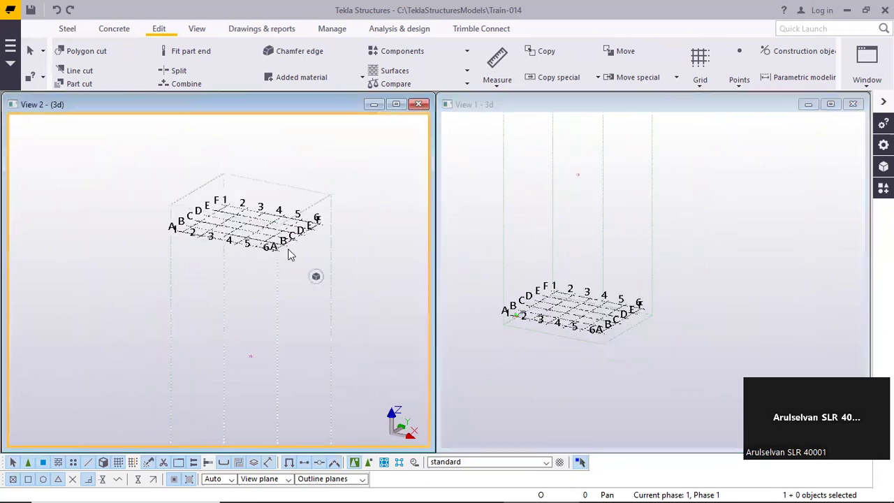
# Rename View 2 as 3D-VIEW AT 100.000m in its view properties, excluding rotation around Z, and modify the view
pyautogui.scroll(-2, 269, 224)
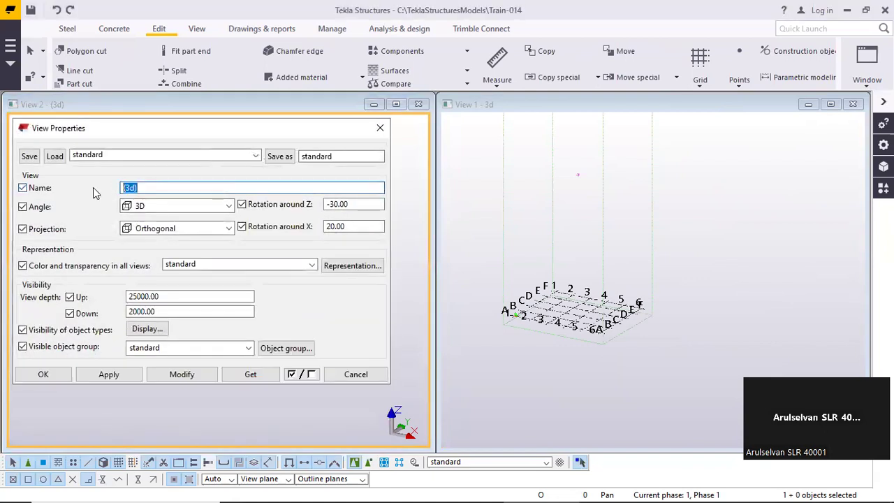
pyautogui.write('3D')
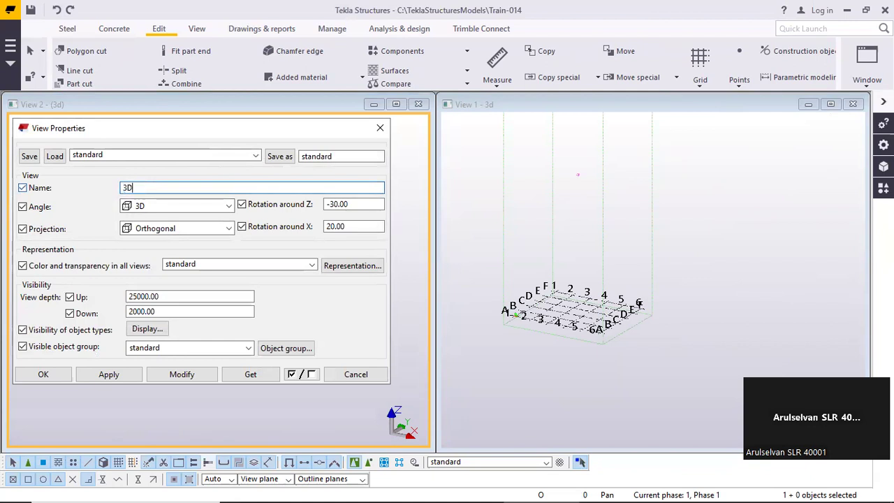
pyautogui.write('-VIEW AT 10')
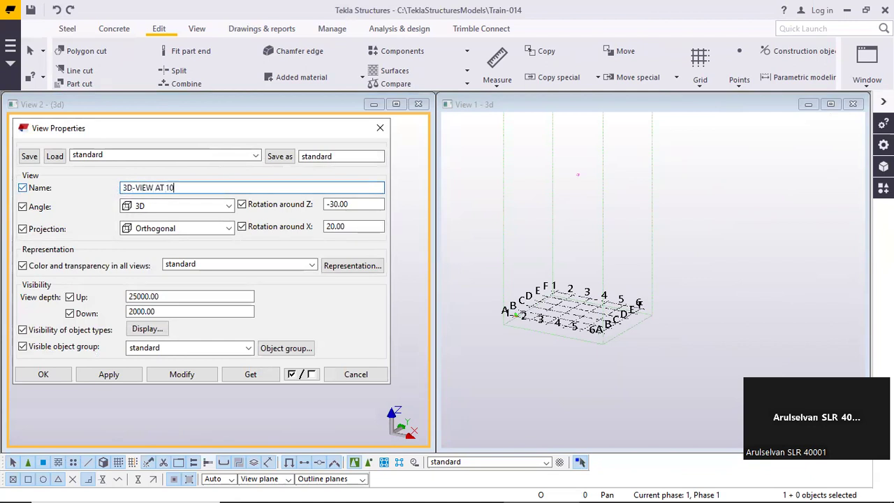
pyautogui.write('0.000')
pyautogui.click(241, 204)
pyautogui.click(213, 185)
pyautogui.write('m')
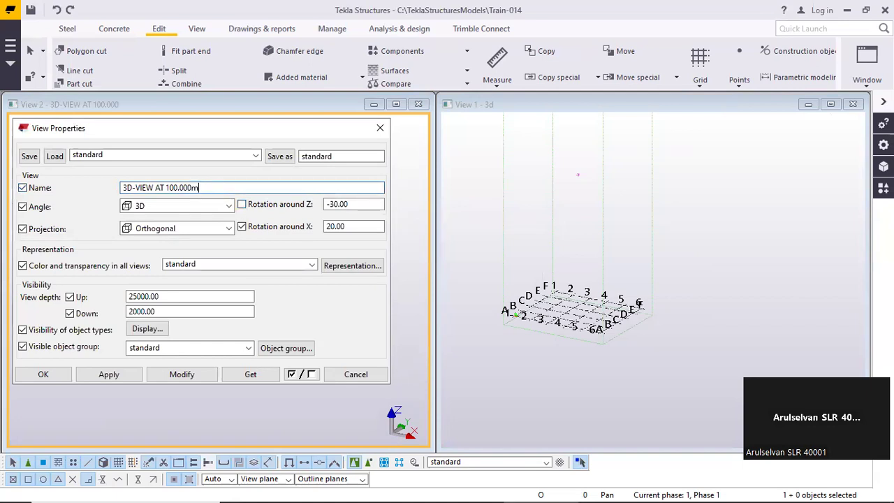
pyautogui.click(182, 375)
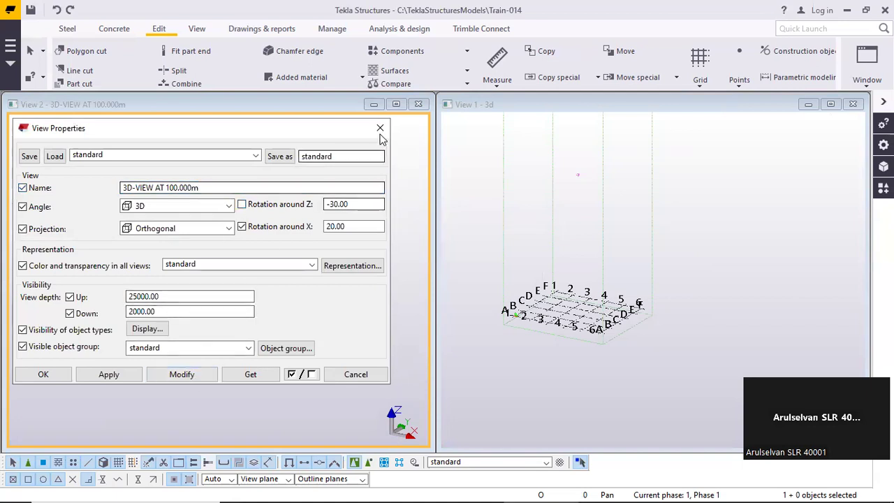
# Close the view properties and hide the 3D-VIEW AT 100.000m view through the view list
pyautogui.click(380, 128)
pyautogui.click(198, 31)
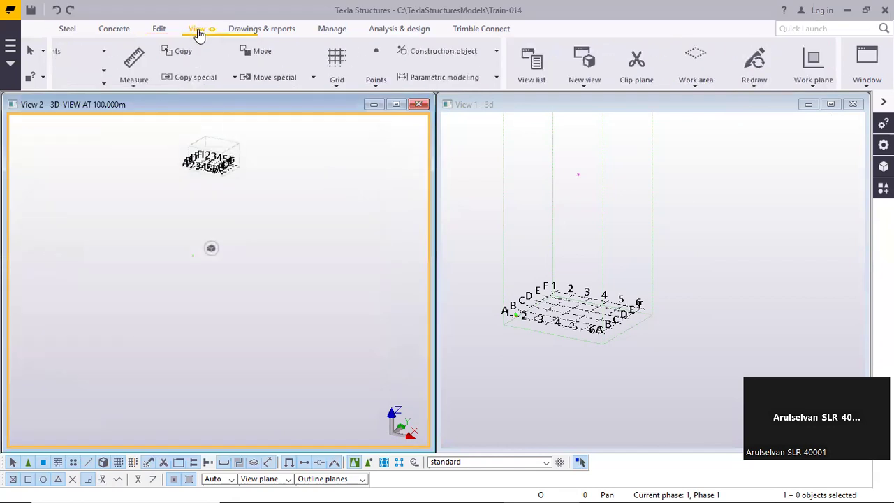
pyautogui.click(75, 66)
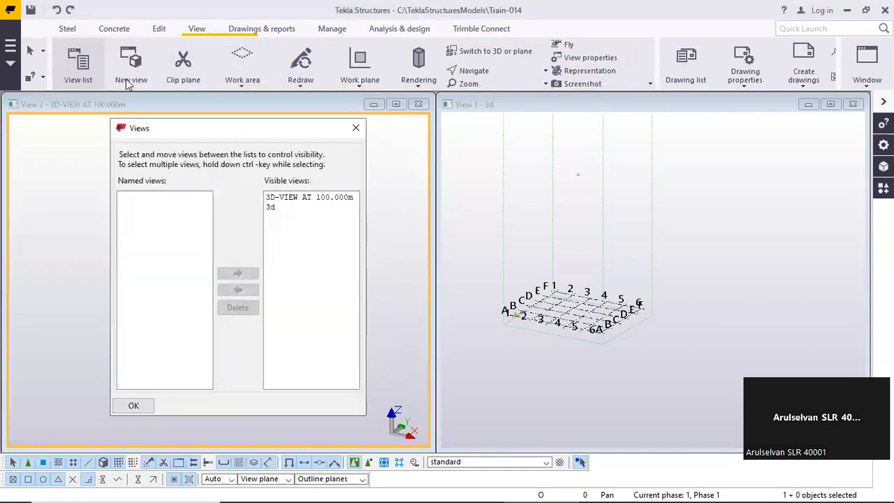
pyautogui.click(293, 207)
pyautogui.click(292, 197)
pyautogui.click(284, 207)
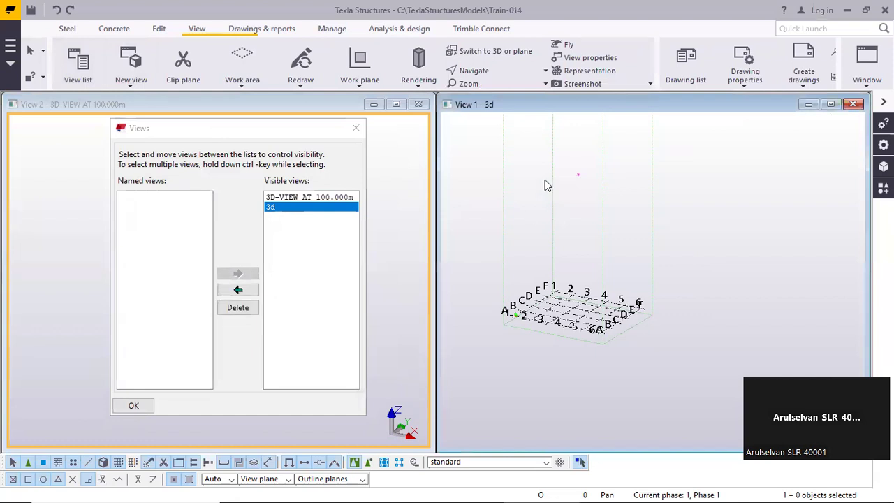
pyautogui.doubleClick(334, 198)
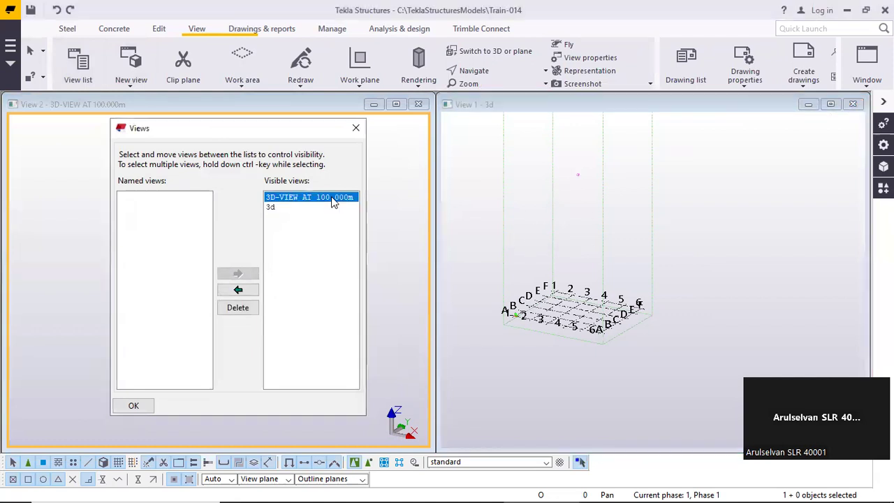
# Make the 3D-VIEW AT 100.000m view visible again, close the view list, and tile both views vertically
pyautogui.doubleClick(189, 197)
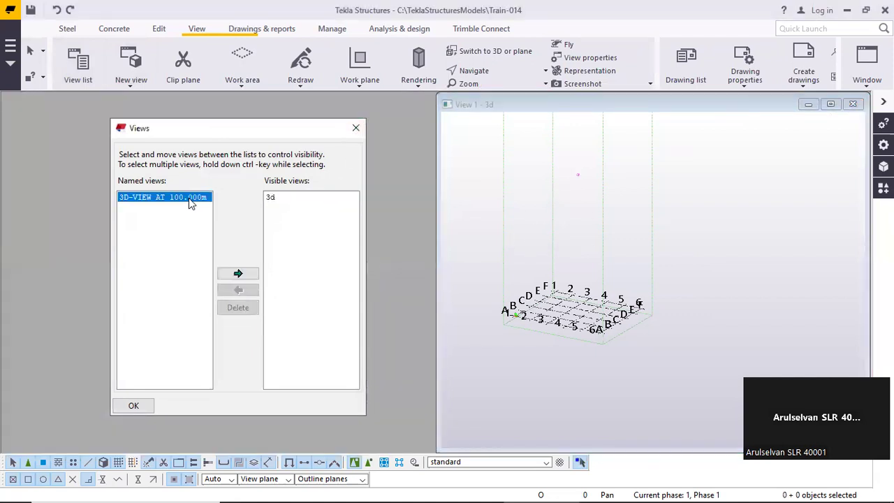
pyautogui.click(356, 128)
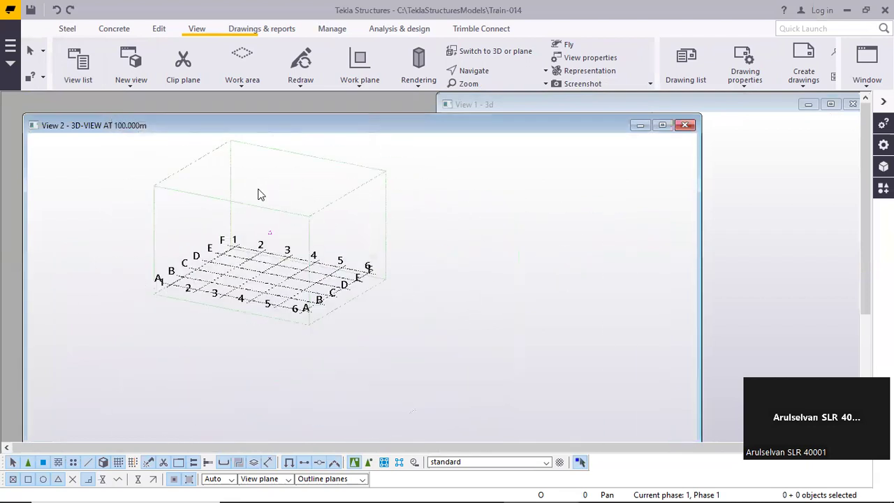
pyautogui.rightClick(393, 201)
pyautogui.click(448, 227)
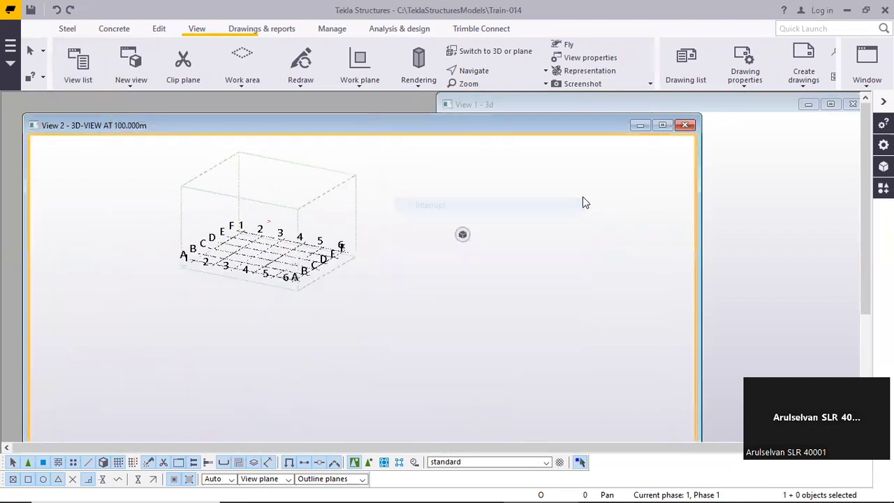
pyautogui.click(853, 82)
pyautogui.click(838, 123)
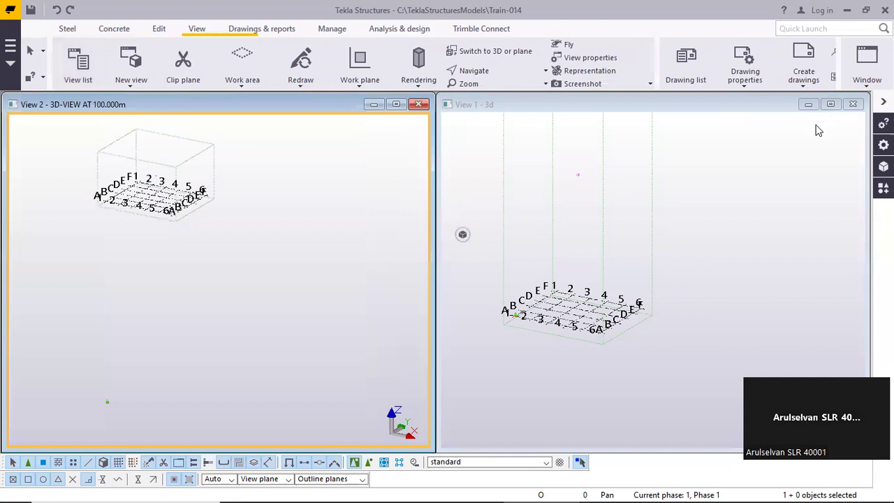
# Compare the elevated grid and its work area in View 2 with the base-level grid and work area in View 1
pyautogui.moveTo(665, 177); pyautogui.dragTo(668, 228, button='middle')
pyautogui.scroll(-3, 668, 227)
pyautogui.scroll(3, 650, 210)
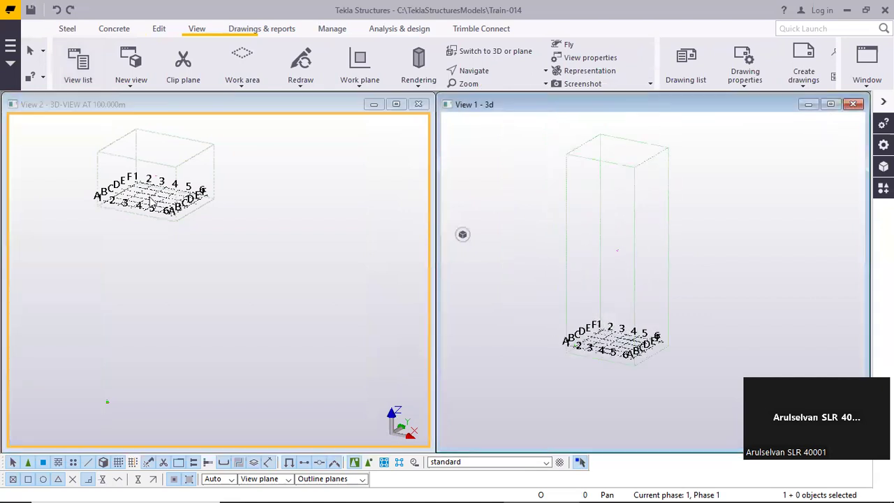
pyautogui.moveTo(241, 210); pyautogui.dragTo(281, 225, button='middle')
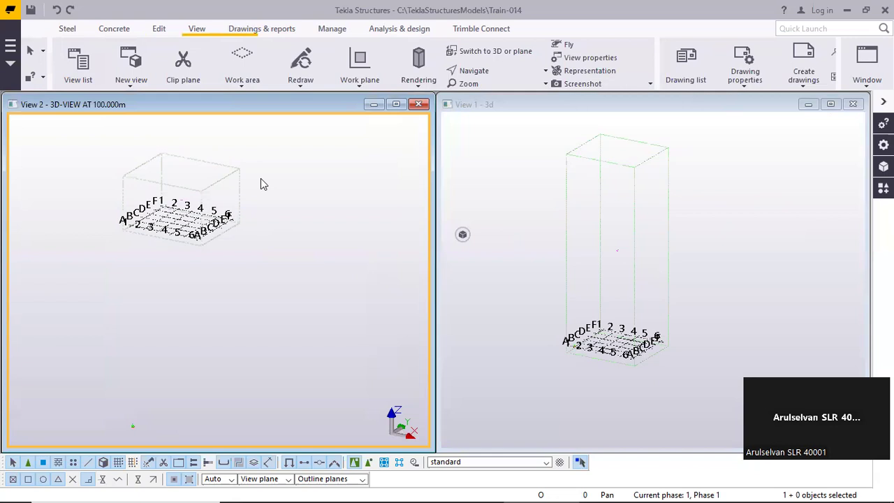
pyautogui.moveTo(515, 218); pyautogui.dragTo(520, 222, button='middle')
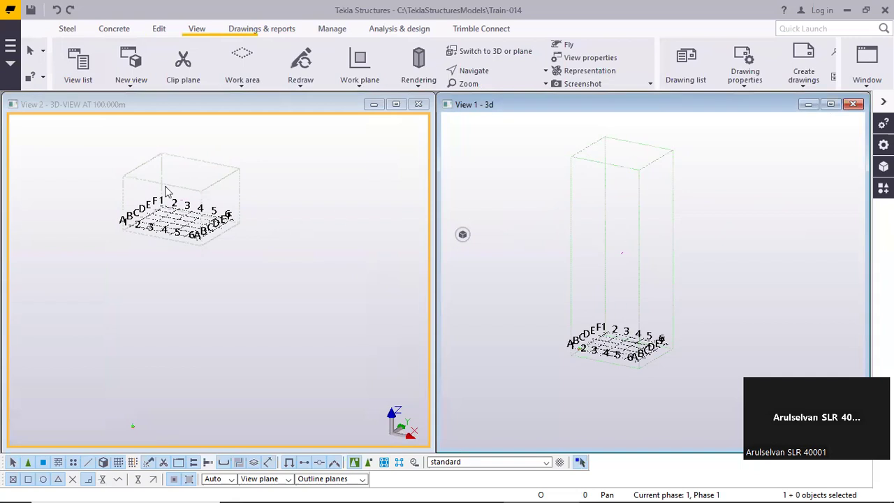
pyautogui.scroll(5, 156, 189)
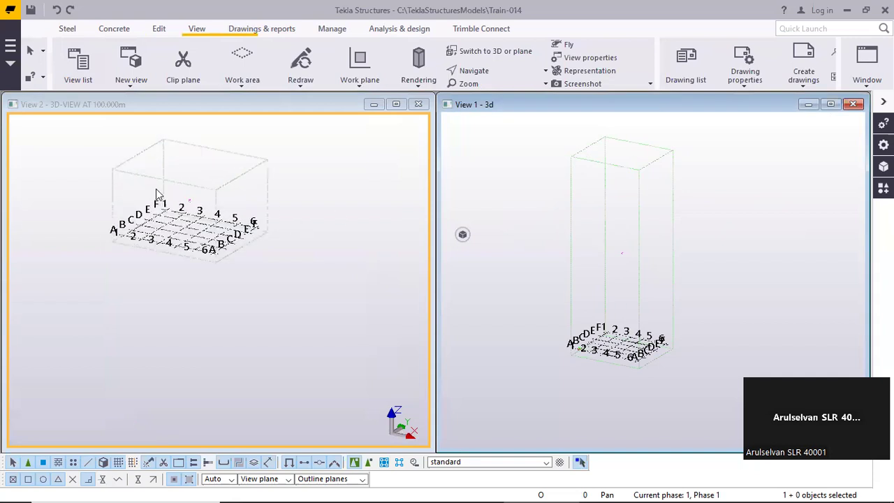
pyautogui.scroll(1, 157, 223)
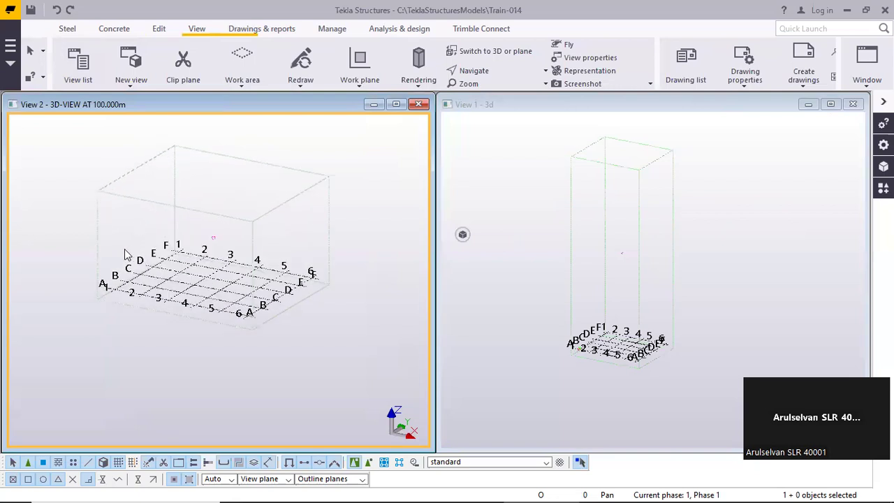
pyautogui.scroll(1, 596, 292)
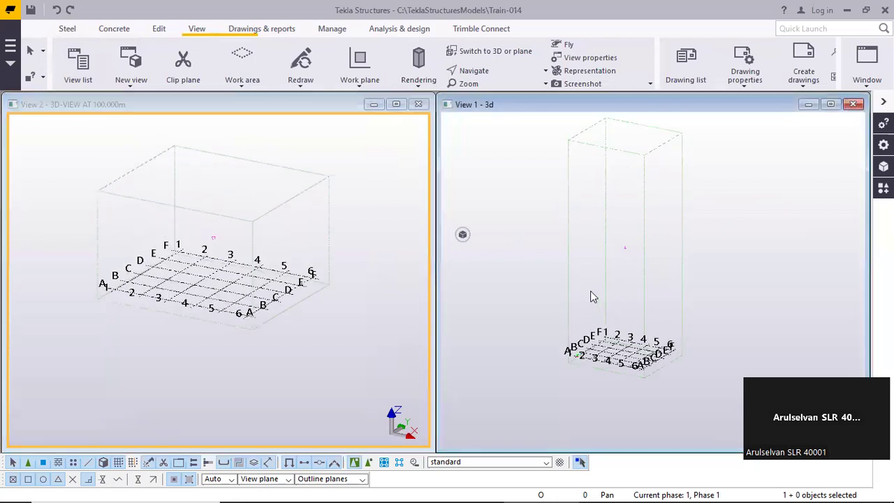
pyautogui.moveTo(646, 259); pyautogui.dragTo(644, 277, button='middle')
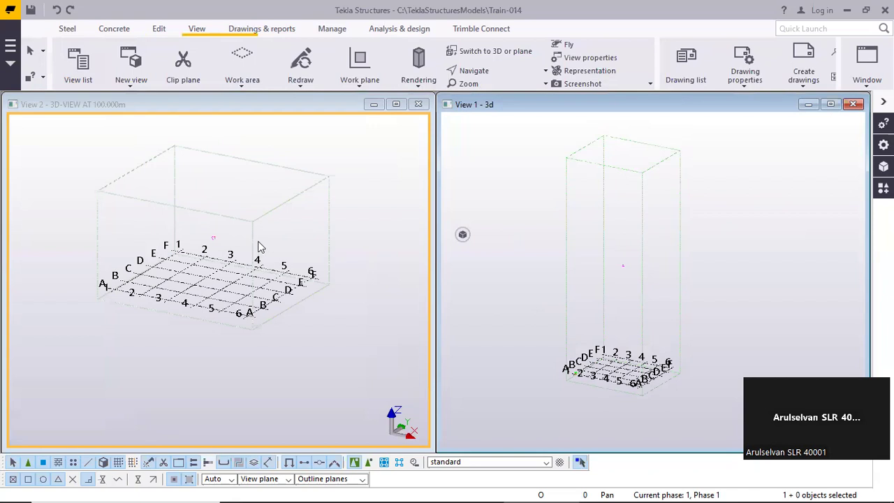
pyautogui.moveTo(303, 214); pyautogui.dragTo(294, 225, button='middle')
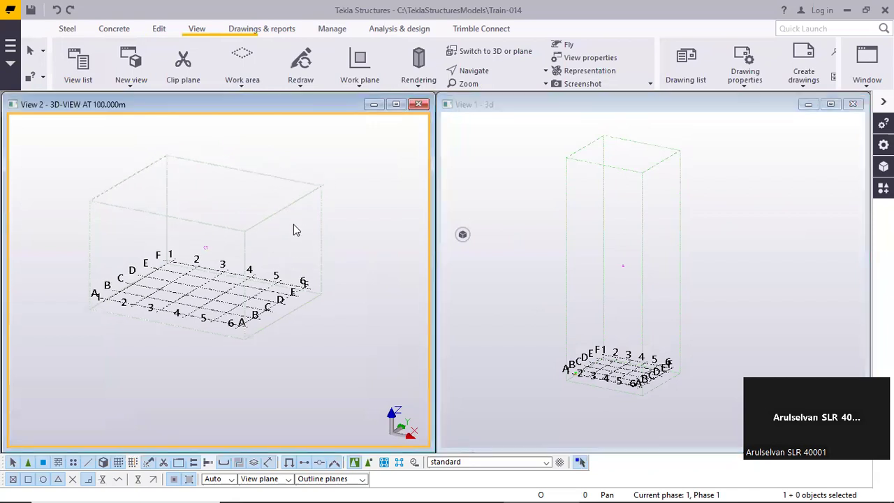
# Examine the model origin at grid intersection A-1 in View 1 and the matching grid corner in View 2
pyautogui.scroll(4, 623, 357)
pyautogui.moveTo(622, 345); pyautogui.dragTo(619, 252, button='middle')
pyautogui.scroll(3, 617, 297)
pyautogui.click(552, 295)
pyautogui.scroll(5, 503, 305)
pyautogui.scroll(5, 496, 303)
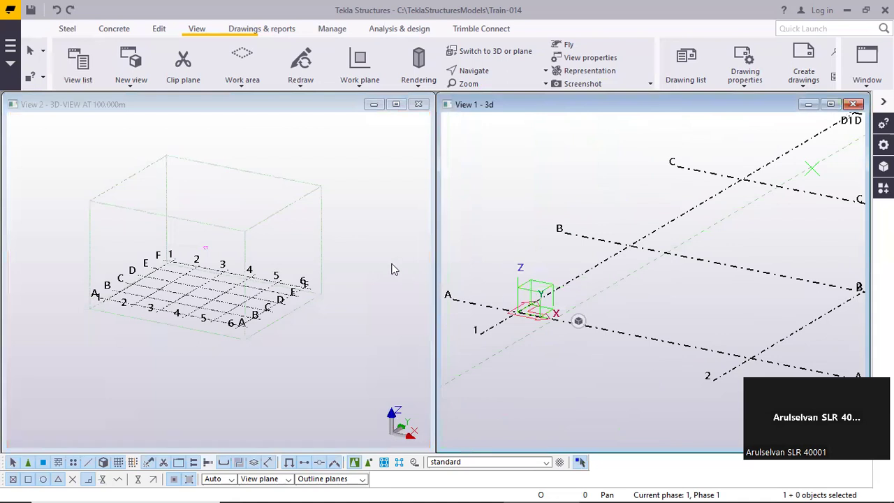
pyautogui.click(356, 234)
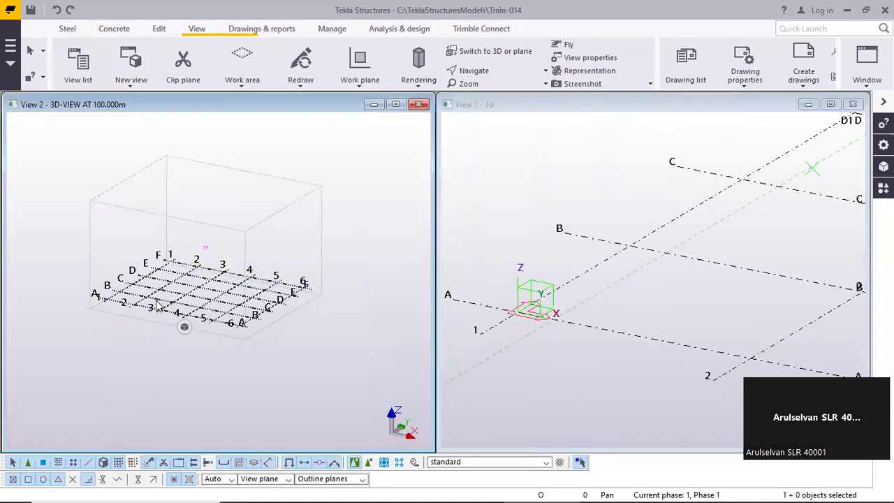
pyautogui.scroll(2, 155, 308)
# Check the view depth in View 2's properties without changing it, and review the full work areas in both views
pyautogui.doubleClick(162, 187)
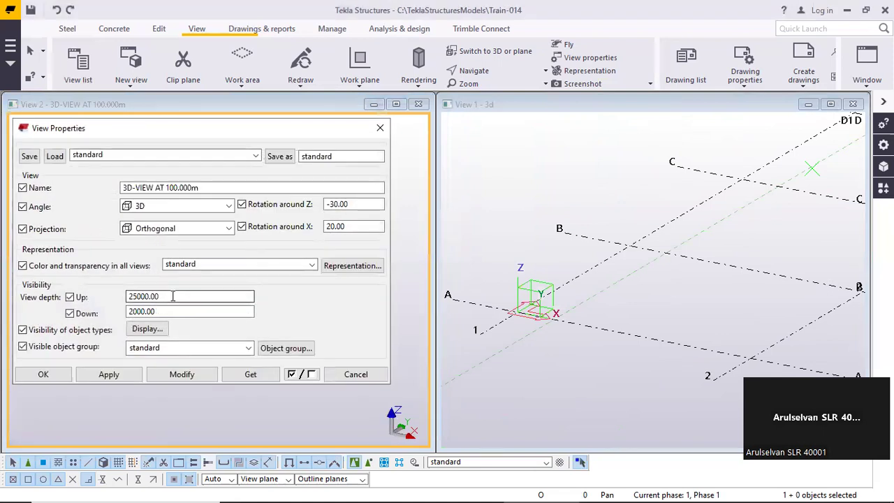
pyautogui.click(380, 128)
pyautogui.moveTo(237, 208); pyautogui.dragTo(179, 219, button='middle')
pyautogui.scroll(-5, 450, 241)
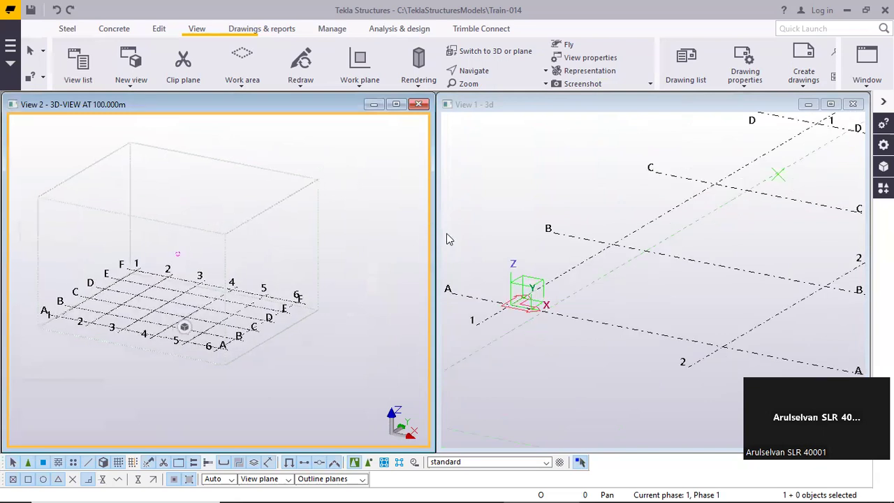
pyautogui.scroll(-5, 552, 257)
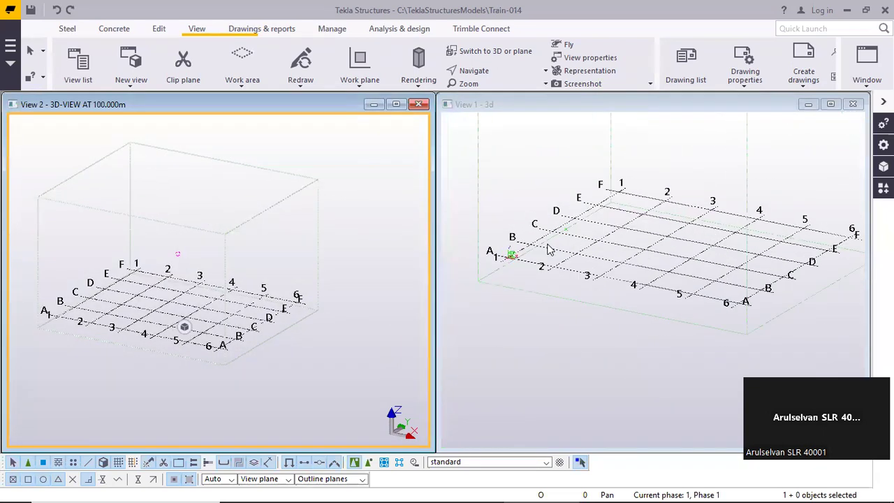
pyautogui.moveTo(563, 257); pyautogui.dragTo(571, 306, button='middle')
pyautogui.moveTo(288, 264)
pyautogui.mouseDown(button='middle')
pyautogui.moveTo(268, 243)
pyautogui.moveTo(291, 233)
pyautogui.moveTo(290, 249)
pyautogui.mouseUp(button='middle')
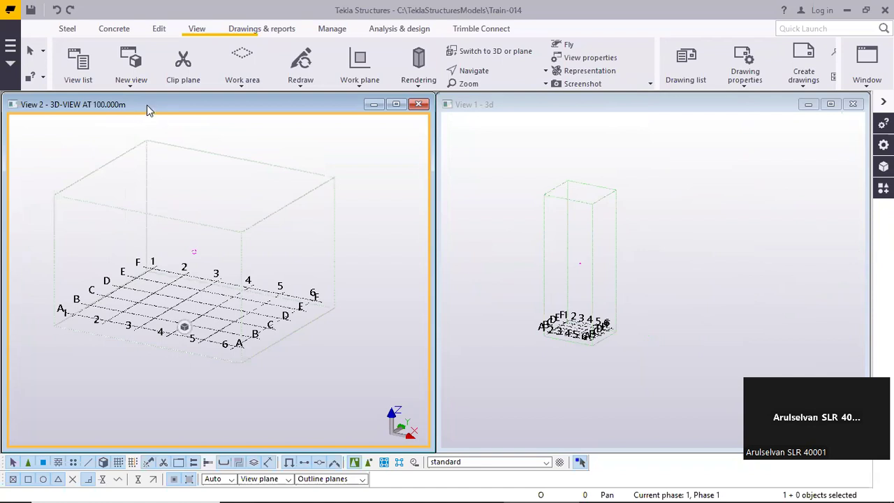
# Check the grid properties for the base-level grid in View 1 and close them without changes
pyautogui.scroll(3, 572, 341)
pyautogui.scroll(2, 570, 338)
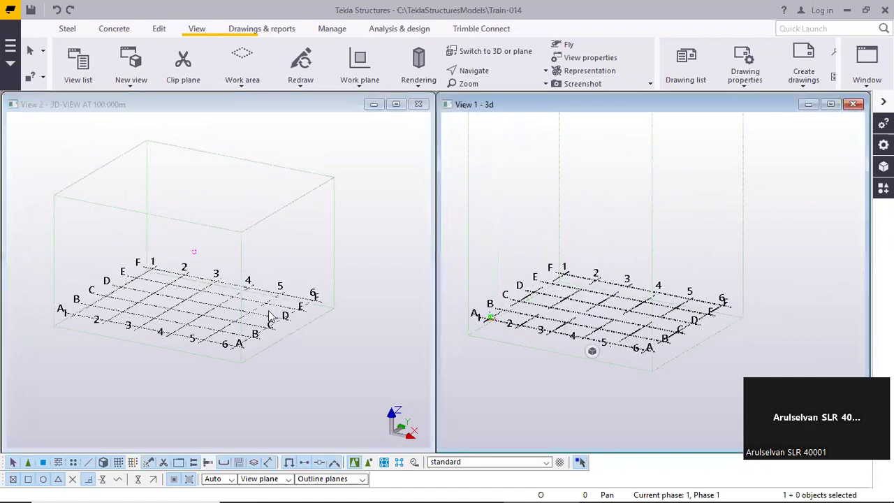
pyautogui.doubleClick(538, 311)
pyautogui.doubleClick(565, 322)
pyautogui.click(601, 406)
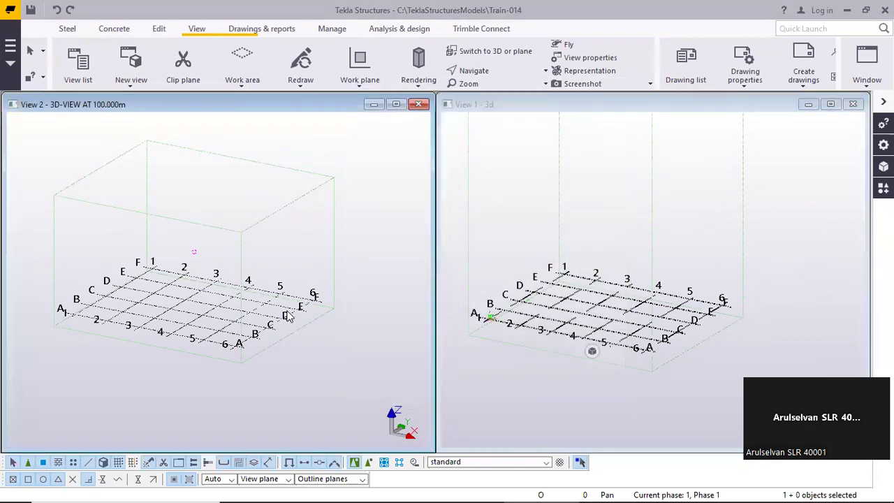
pyautogui.doubleClick(529, 347)
pyautogui.doubleClick(594, 323)
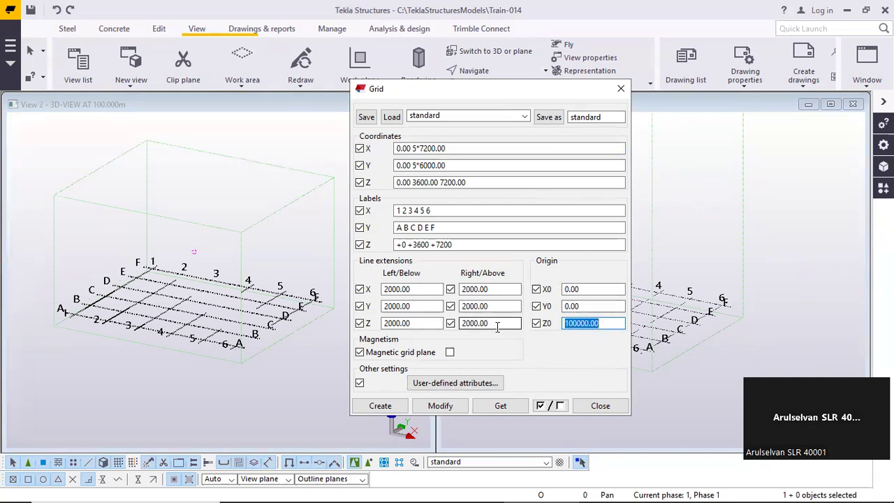
pyautogui.click(605, 324)
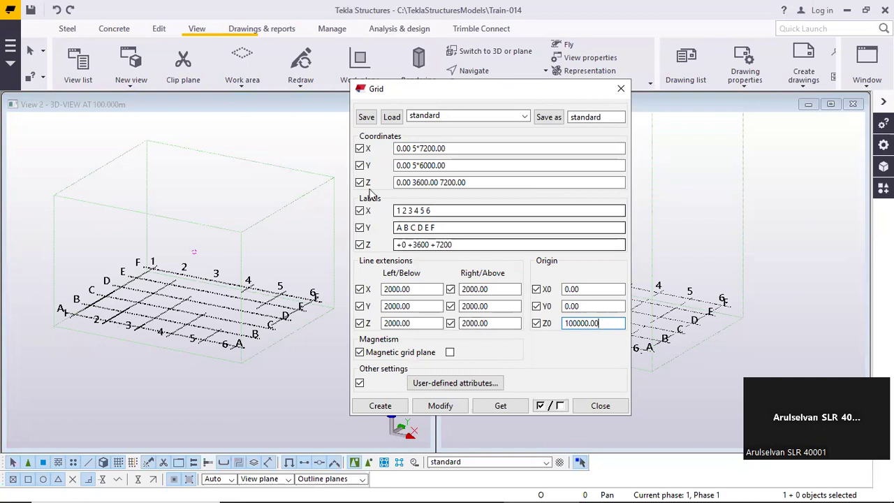
pyautogui.moveTo(472, 184); pyautogui.dragTo(388, 227)
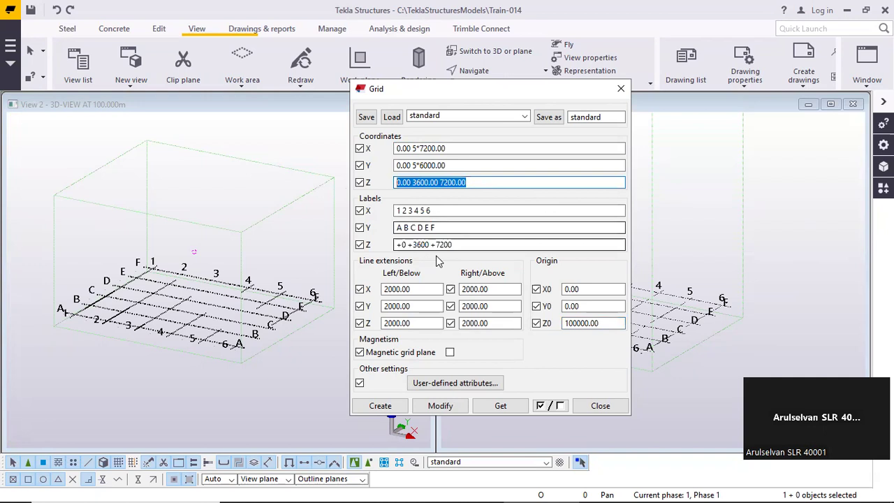
pyautogui.click(474, 183)
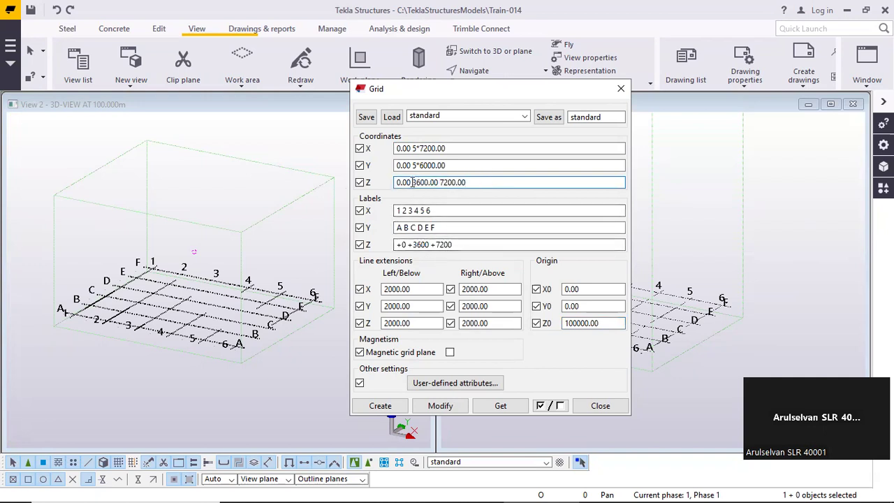
pyautogui.moveTo(412, 182); pyautogui.dragTo(493, 189)
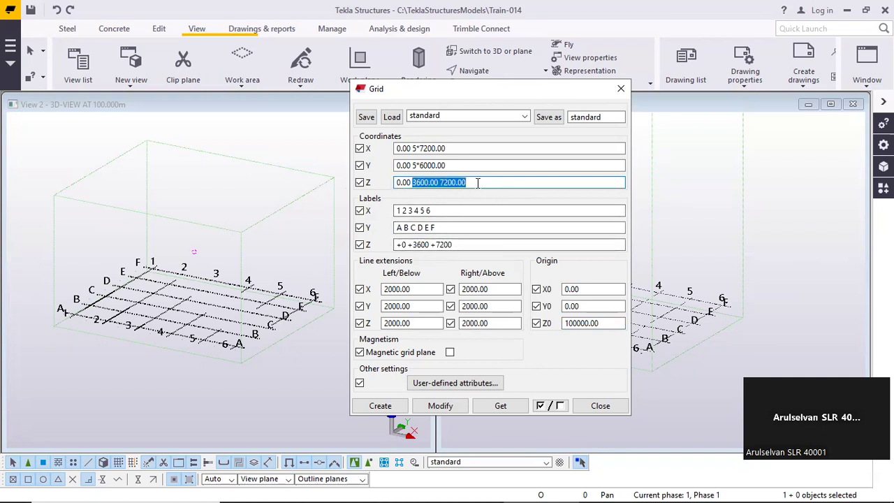
pyautogui.write('50000')
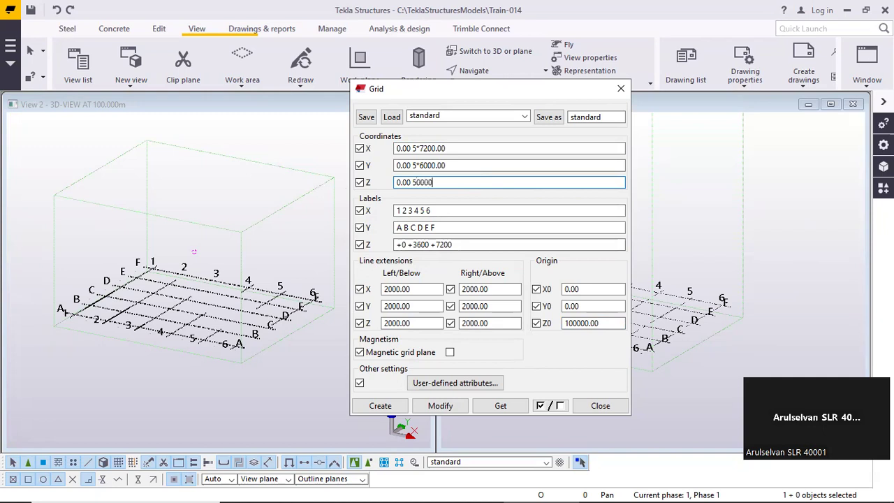
pyautogui.press('BackSpace')
pyautogui.write('10000 20000')
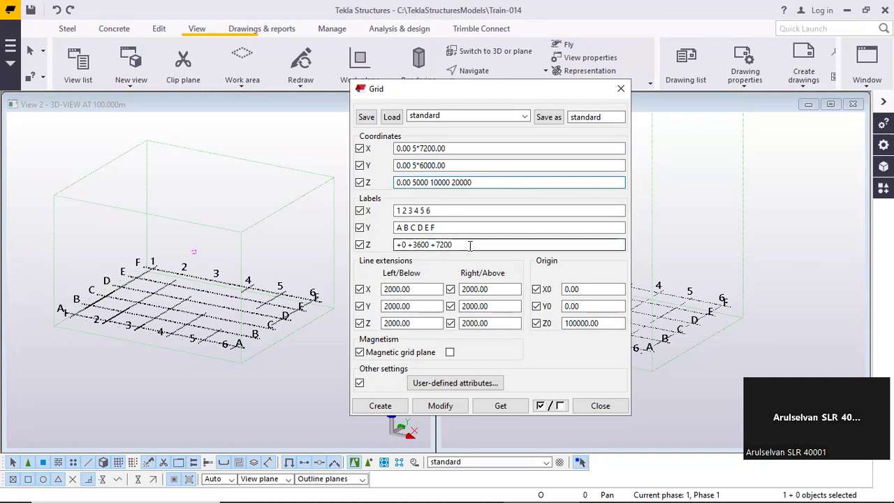
# Change the first Z label of the grid to +100.000
pyautogui.moveTo(470, 246); pyautogui.dragTo(355, 252)
pyautogui.click(404, 246)
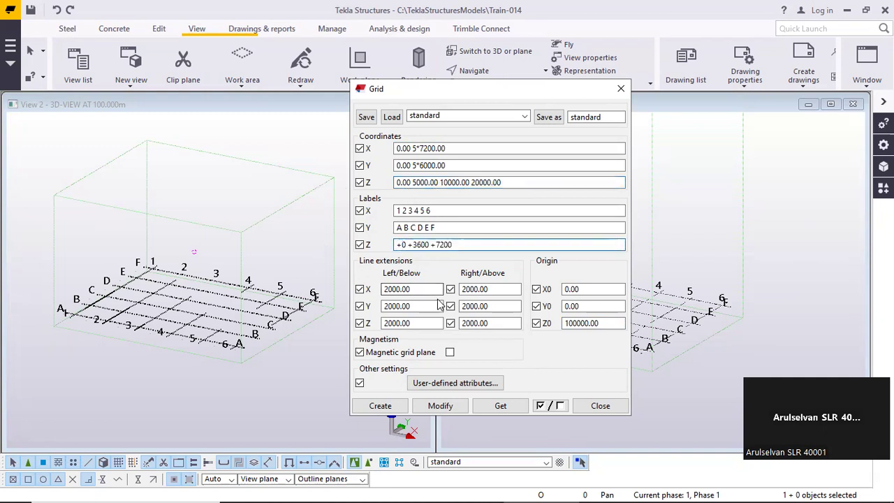
pyautogui.write('10.')
pyautogui.press('BackSpace')
pyautogui.write('0.0')
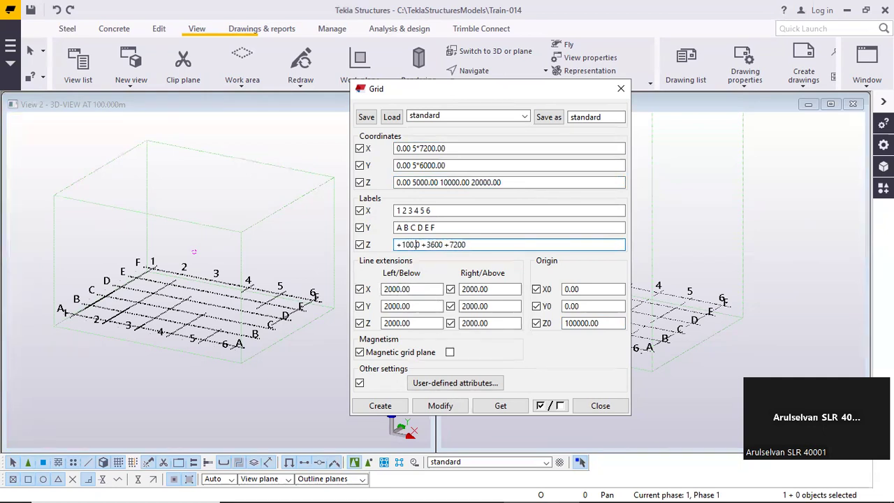
pyautogui.write('0')
pyautogui.press('Right')
pyautogui.press('Right')
pyautogui.press('Right')
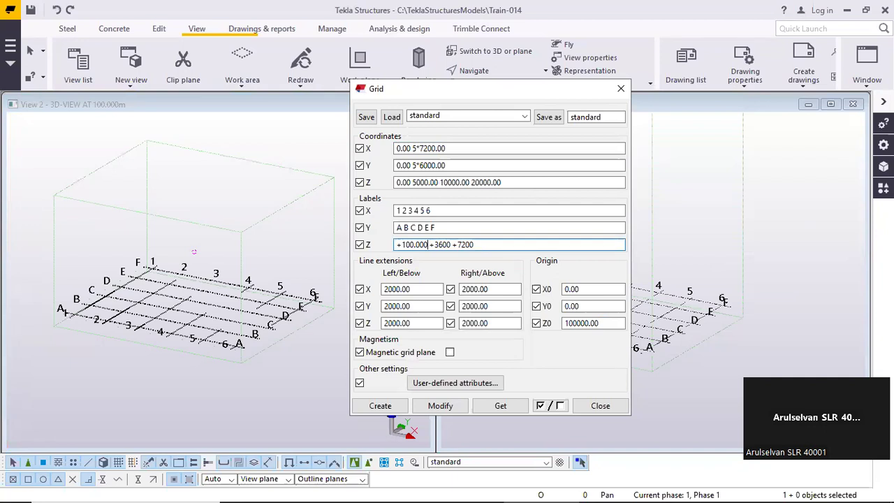
# Replace the +3600 and +7200 Z labels with a second label of +105.000
pyautogui.press('Delete')
pyautogui.press('Delete')
pyautogui.press('Delete')
pyautogui.press('Delete')
pyautogui.press('Delete')
pyautogui.write('100.500')
pyautogui.press('Right')
pyautogui.press('Delete')
pyautogui.press('Delete')
pyautogui.press('Delete')
pyautogui.press('Delete')
pyautogui.write('100')
pyautogui.press('BackSpace')
pyautogui.write('1')
pyautogui.press('BackSpace')
pyautogui.press('BackSpace')
pyautogui.press('BackSpace')
pyautogui.press('BackSpace')
pyautogui.press('BackSpace')
pyautogui.press('BackSpace')
pyautogui.press('BackSpace')
pyautogui.press('BackSpace')
pyautogui.press('BackSpace')
pyautogui.press('BackSpace')
pyautogui.write('5.000 +110.')
# Add the Z labels +110.000 and +120.000 after the existing two
pyautogui.write('0')
pyautogui.write('0 +120.000')
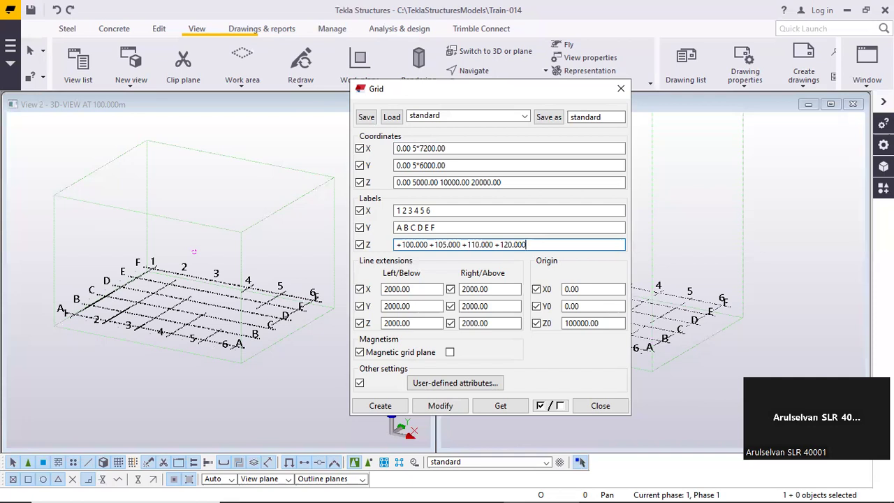
# Append the unit suffix "mm" directly after the first Z label of the grid, +100.000
pyautogui.press('Left')
pyautogui.press('Left')
pyautogui.press('Left')
pyautogui.press('Left')
pyautogui.press('Left')
pyautogui.press('Left')
pyautogui.press('Left')
pyautogui.press('Left')
pyautogui.press('Left')
pyautogui.press('Left')
pyautogui.press('Left')
pyautogui.press('Left')
pyautogui.press('Left')
pyautogui.press('Left')
pyautogui.press('Left')
pyautogui.press('Left')
pyautogui.press('Left')
pyautogui.press('Left')
pyautogui.press('Left')
pyautogui.press('Left')
pyautogui.press('Left')
pyautogui.press('Left')
pyautogui.write('Mm')
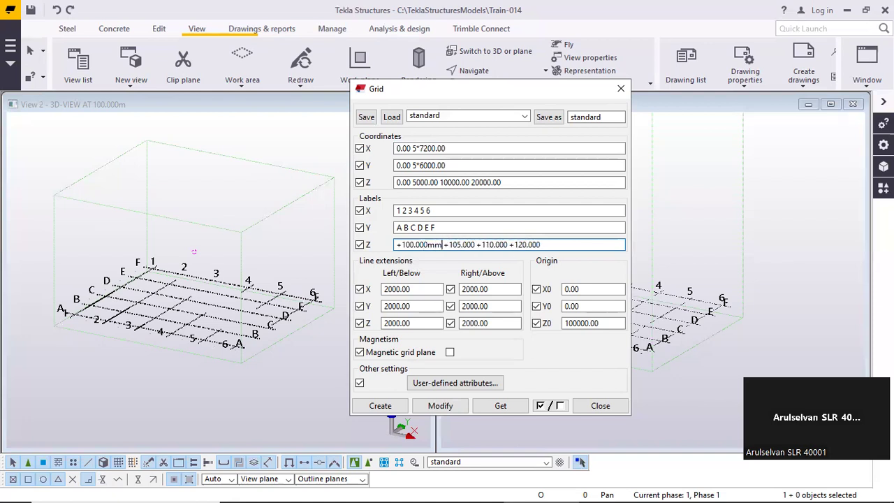
# Append the unit suffix "m" to the Z labels +105.000, +110.000 and +120.000
pyautogui.press('Right')
pyautogui.write('m')
pyautogui.press('Right')
pyautogui.press('Right')
pyautogui.press('Right')
pyautogui.press('Right')
pyautogui.press('Right')
pyautogui.press('Right')
pyautogui.write('m')
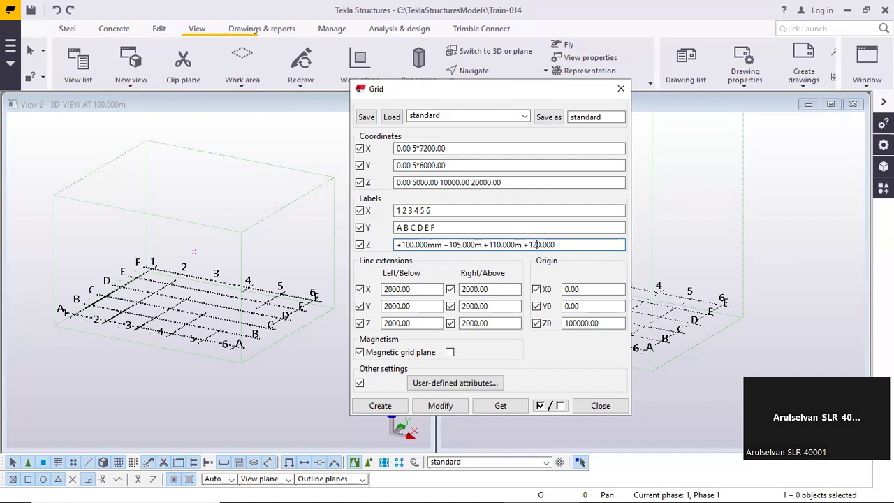
pyautogui.write('m')
# Remove the extra "m" so the first Z label reads +100.000m, and apply the changes to the grid
pyautogui.click(443, 246)
pyautogui.press('BackSpace')
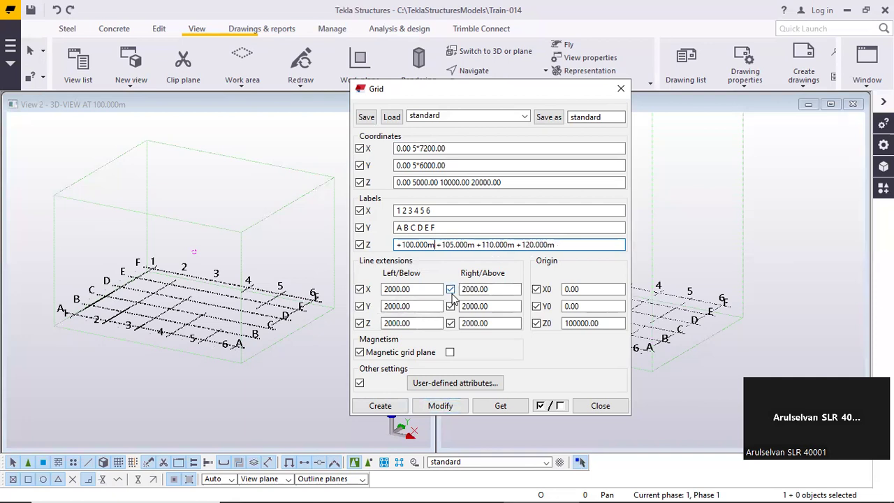
pyautogui.click(452, 409)
pyautogui.click(397, 271)
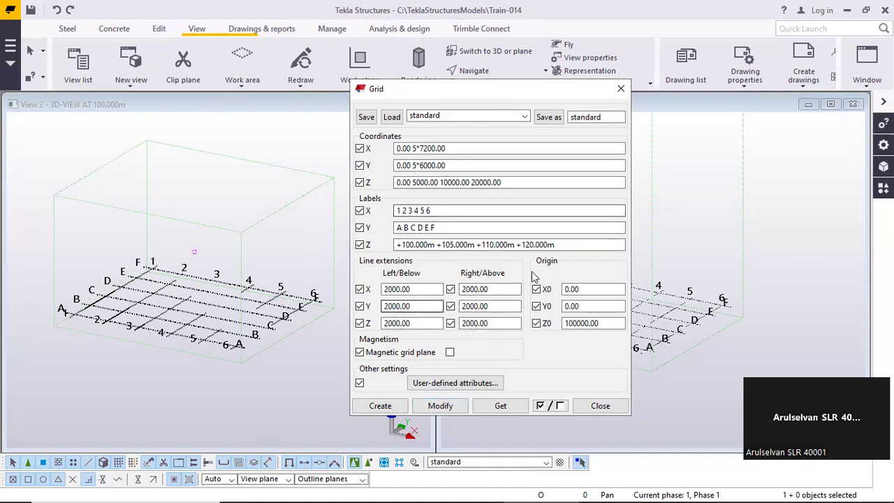
# Compare the grid's Z labels with the Z coordinates and the Z0 origin value to see how the elevations relate
pyautogui.click(577, 245)
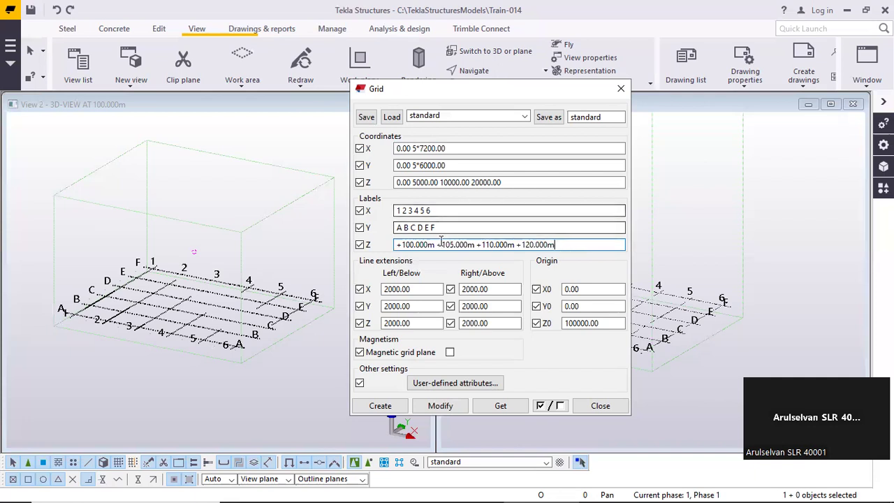
pyautogui.click(429, 183)
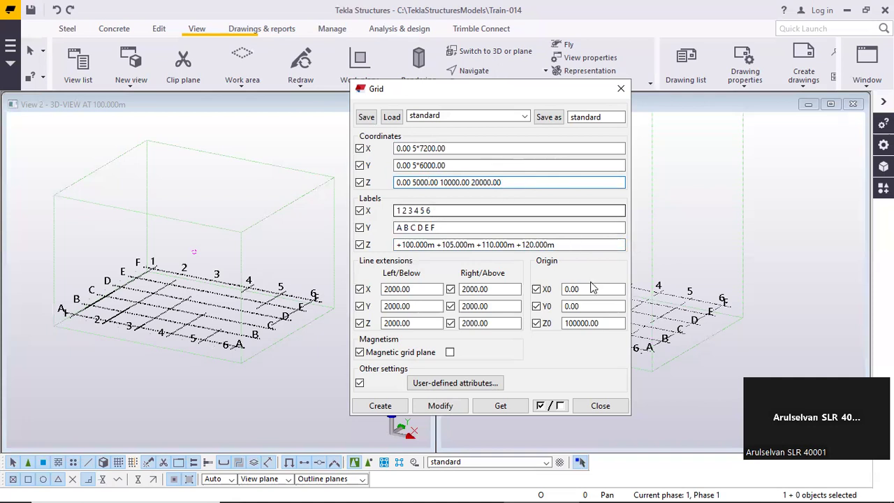
pyautogui.click(605, 323)
pyautogui.moveTo(606, 323); pyautogui.dragTo(520, 316)
pyautogui.click(610, 325)
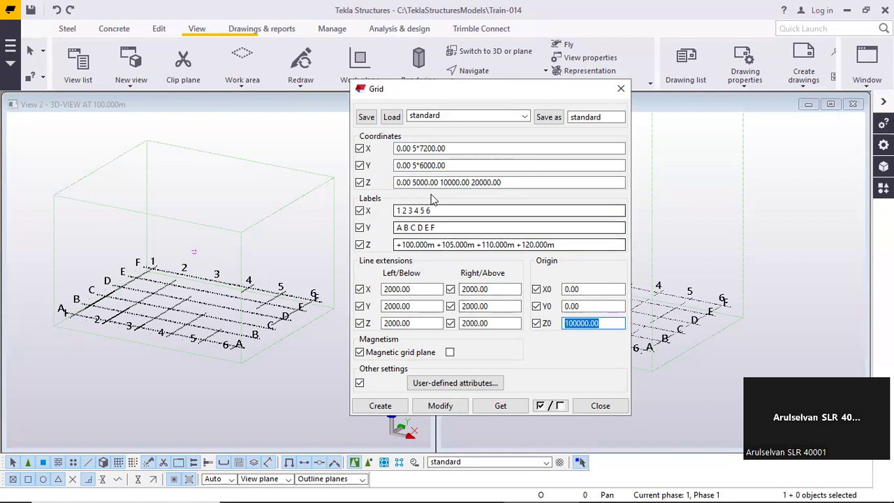
pyautogui.click(602, 324)
pyautogui.doubleClick(611, 327)
pyautogui.click(613, 325)
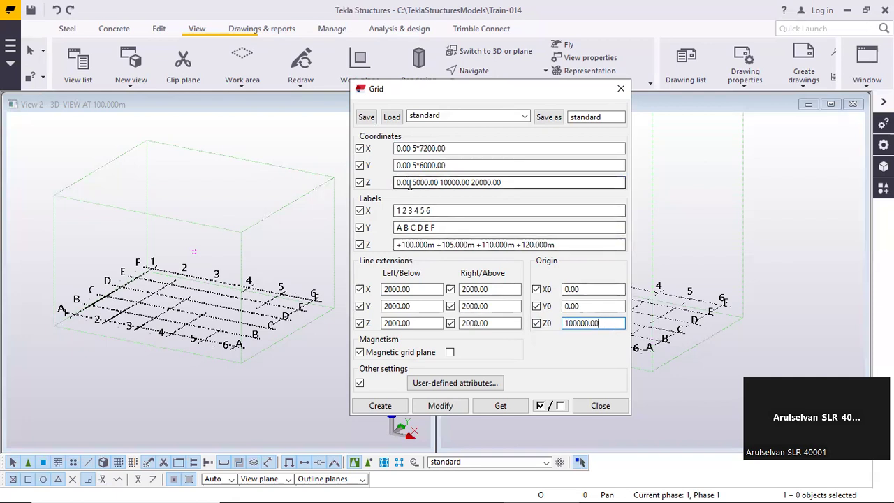
pyautogui.doubleClick(592, 322)
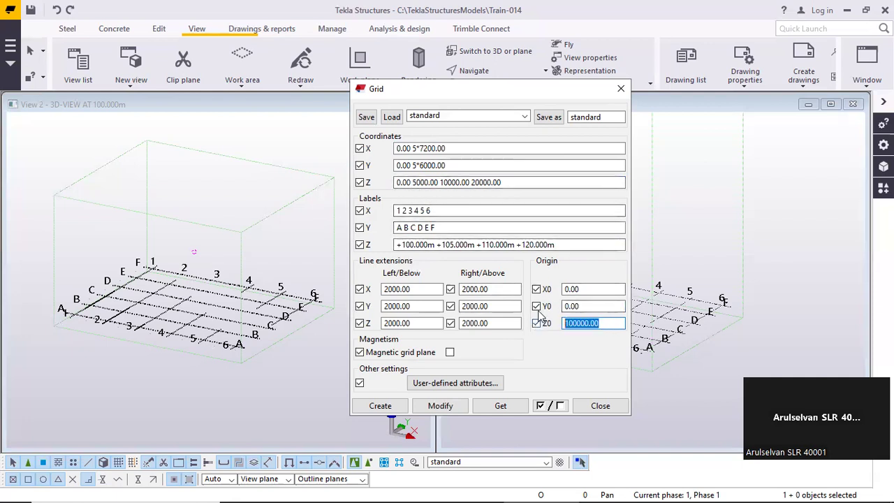
pyautogui.click(592, 326)
pyautogui.doubleClick(593, 325)
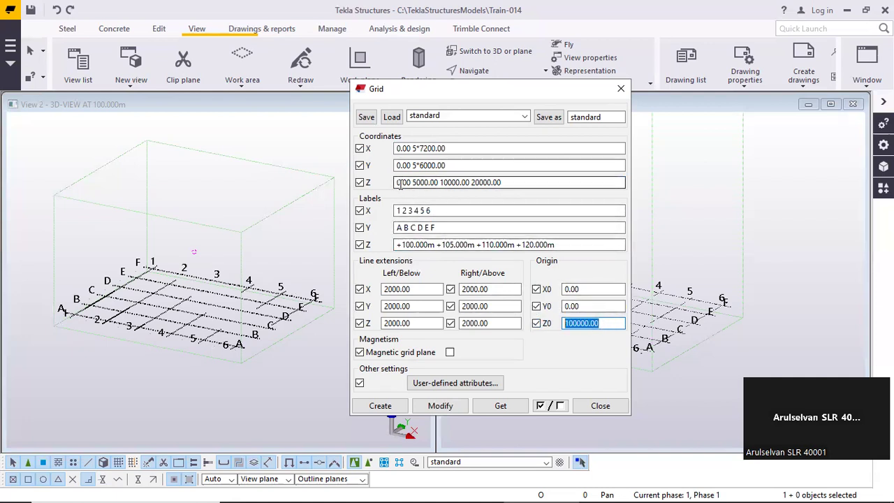
pyautogui.click(571, 244)
pyautogui.doubleClick(590, 323)
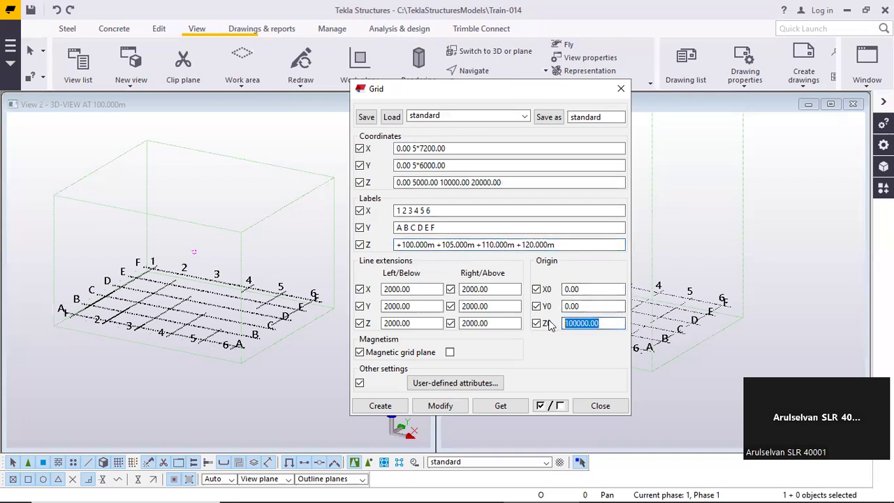
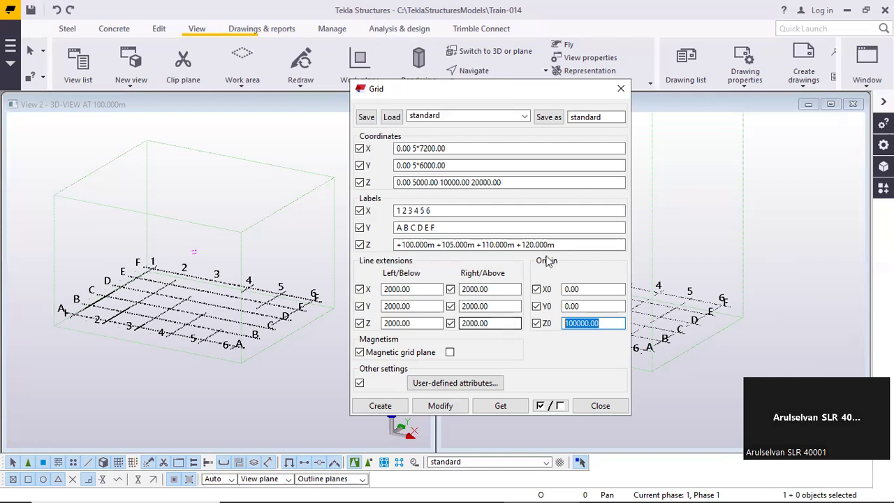
# Compare the grid's Z coordinate entries one by one with the matching Z elevation labels
pyautogui.click(528, 181)
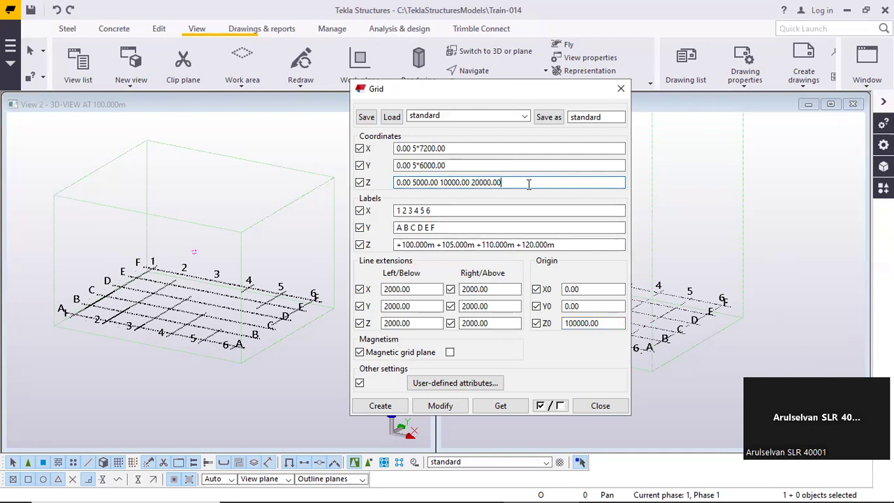
pyautogui.click(470, 183)
pyautogui.click(440, 183)
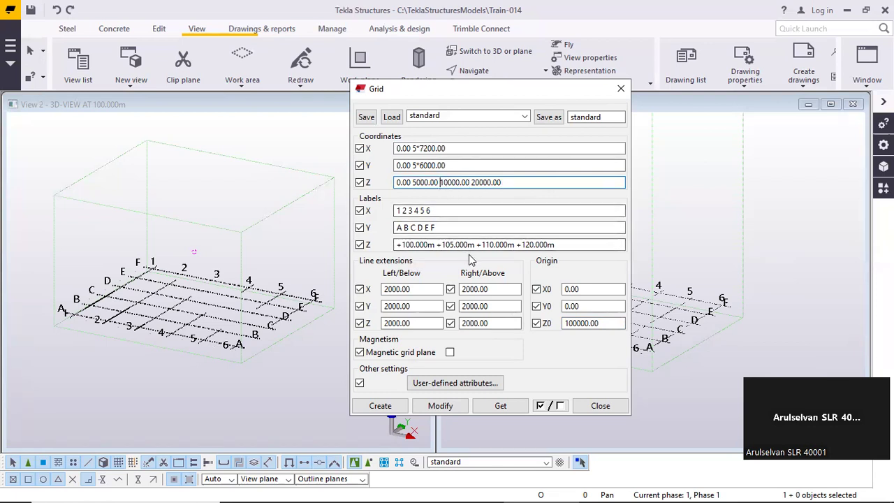
pyautogui.doubleClick(408, 246)
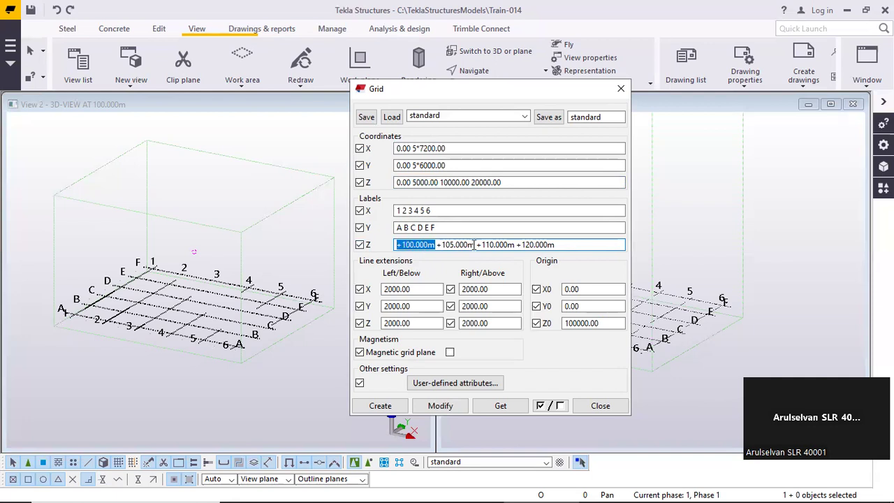
pyautogui.moveTo(475, 245); pyautogui.dragTo(441, 246)
pyautogui.moveTo(515, 246); pyautogui.dragTo(476, 246)
pyautogui.moveTo(556, 246); pyautogui.dragTo(382, 226)
# Examine how the X and Y labels match the grid lines in the 3D view, and close the grid properties
pyautogui.moveTo(451, 211); pyautogui.dragTo(364, 213)
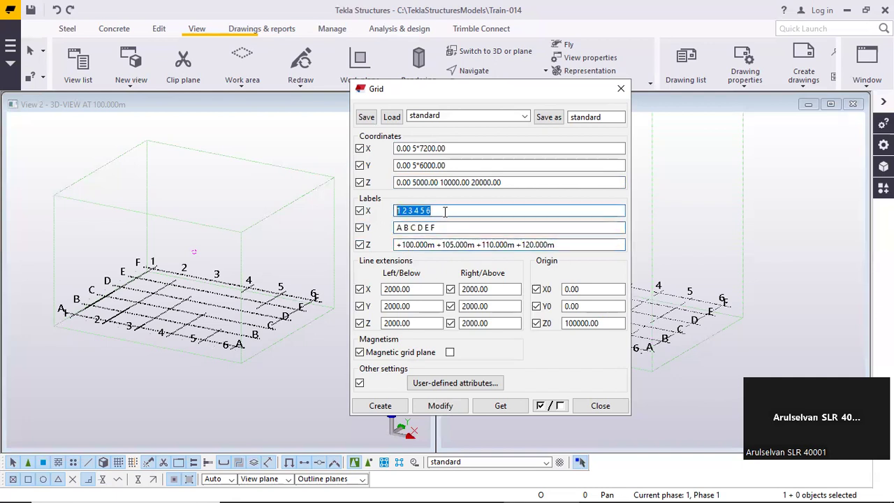
pyautogui.moveTo(449, 226); pyautogui.dragTo(355, 233)
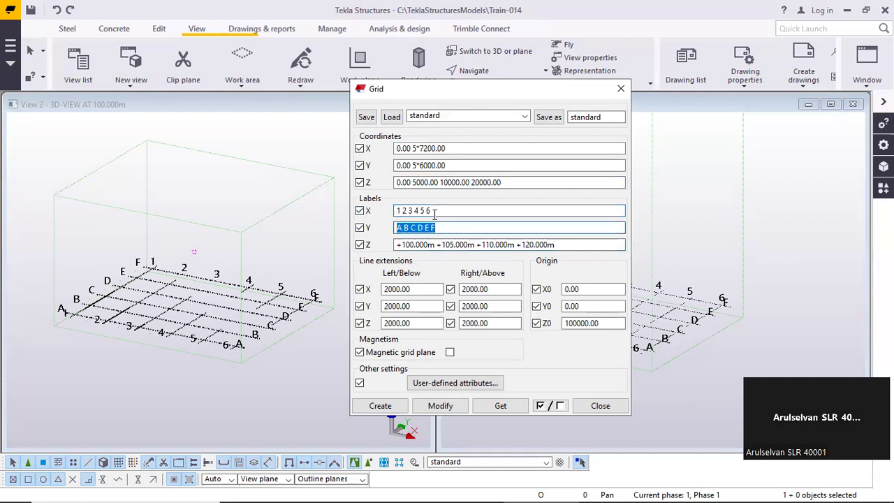
pyautogui.moveTo(415, 211); pyautogui.dragTo(392, 212)
pyautogui.moveTo(446, 211); pyautogui.dragTo(389, 212)
pyautogui.moveTo(440, 227); pyautogui.dragTo(384, 229)
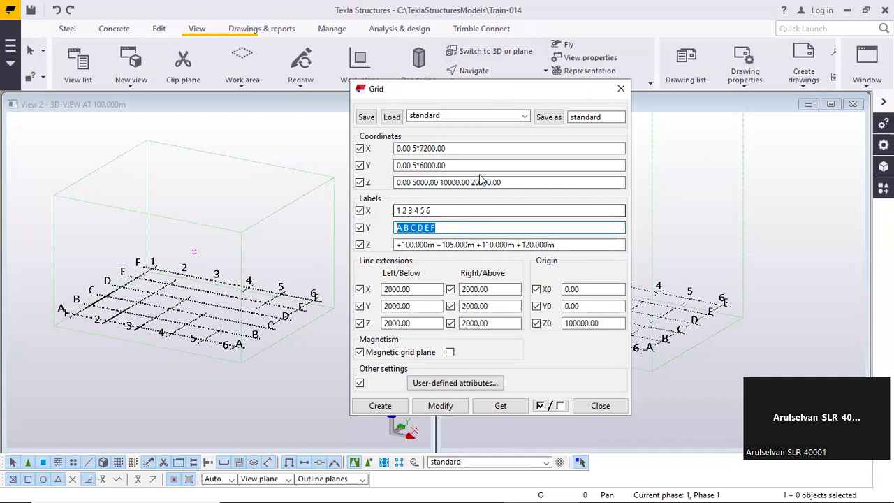
pyautogui.click(474, 226)
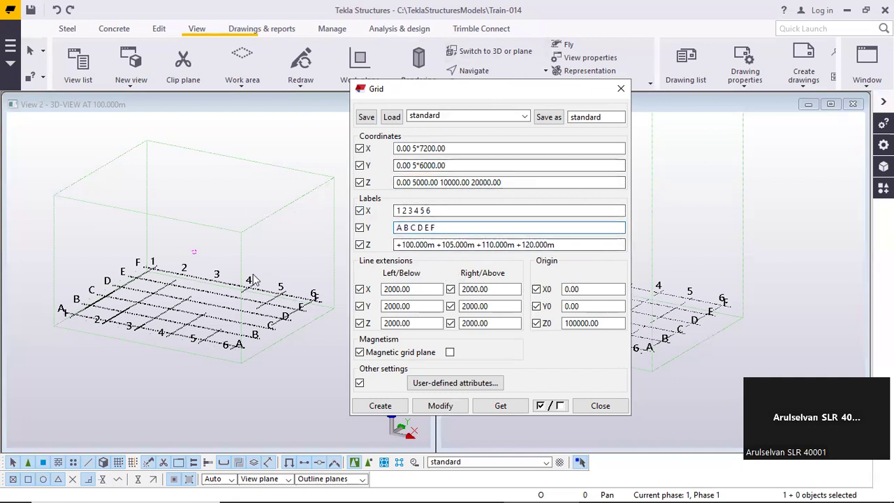
pyautogui.click(601, 406)
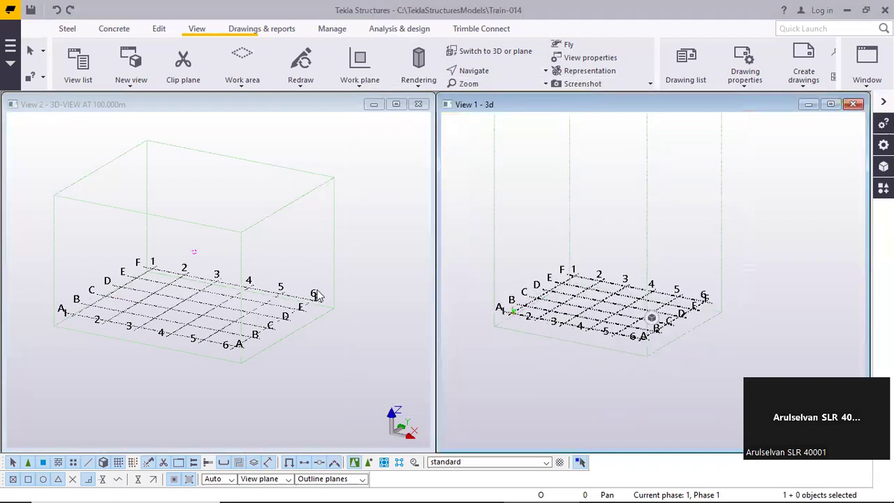
# Reopen the grid properties from each of the two views to check the Z values and labels, closing them each time
pyautogui.doubleClick(276, 300)
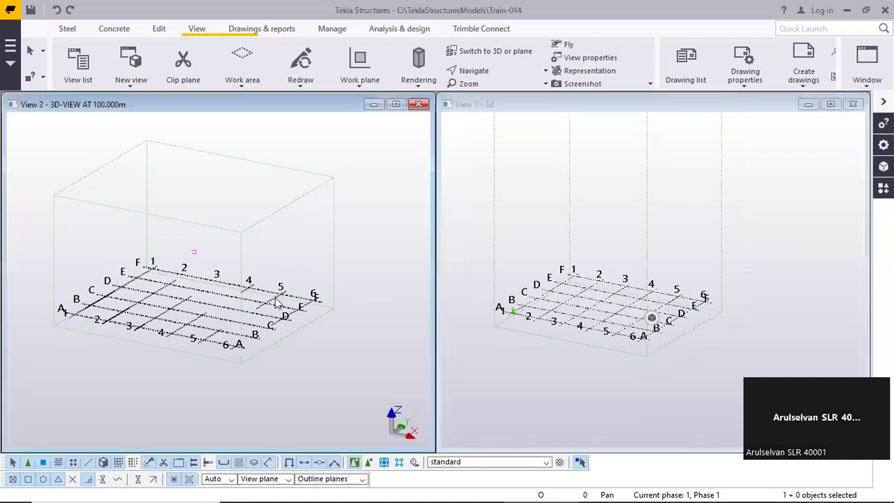
pyautogui.moveTo(561, 245); pyautogui.dragTo(349, 219)
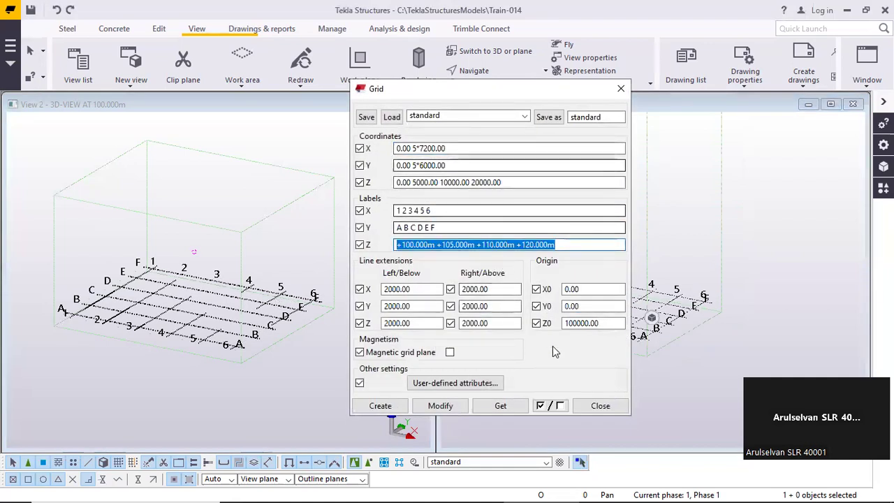
pyautogui.click(573, 246)
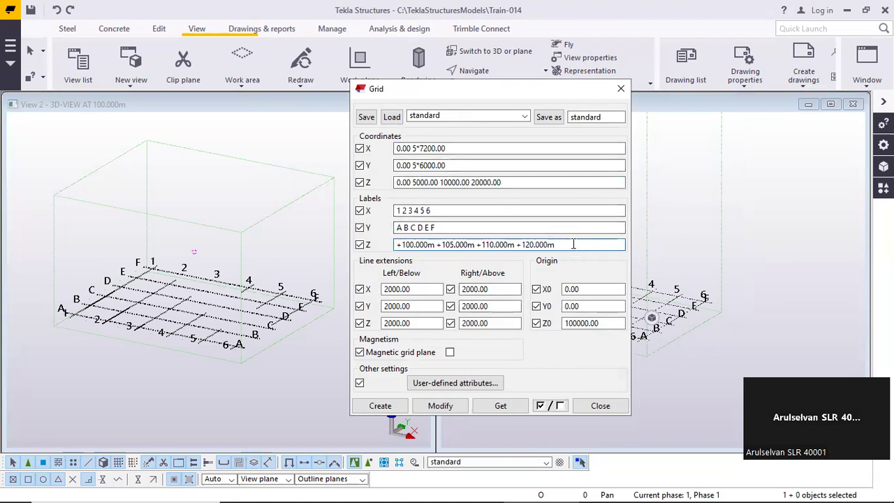
pyautogui.click(601, 406)
pyautogui.doubleClick(621, 338)
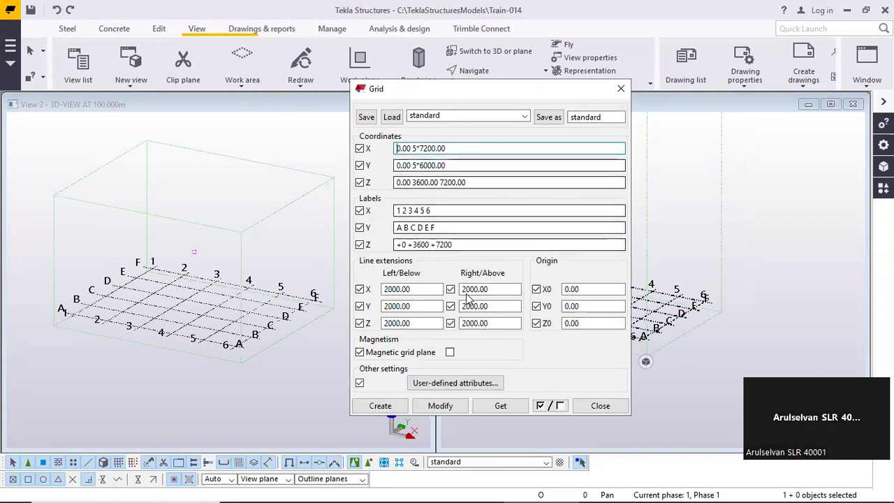
pyautogui.click(599, 407)
# Open the properties of the grid in the 3D-VIEW AT 100.000m view and set its Z0 origin to 0
pyautogui.click(255, 333)
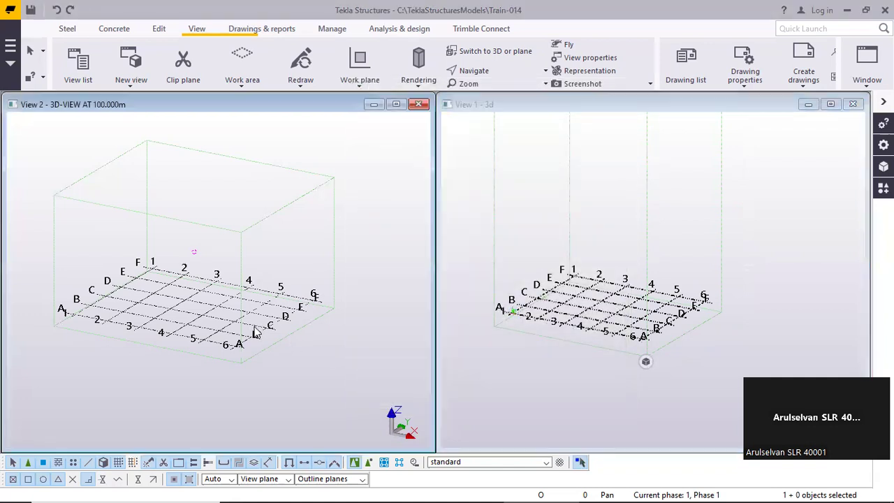
pyautogui.doubleClick(255, 334)
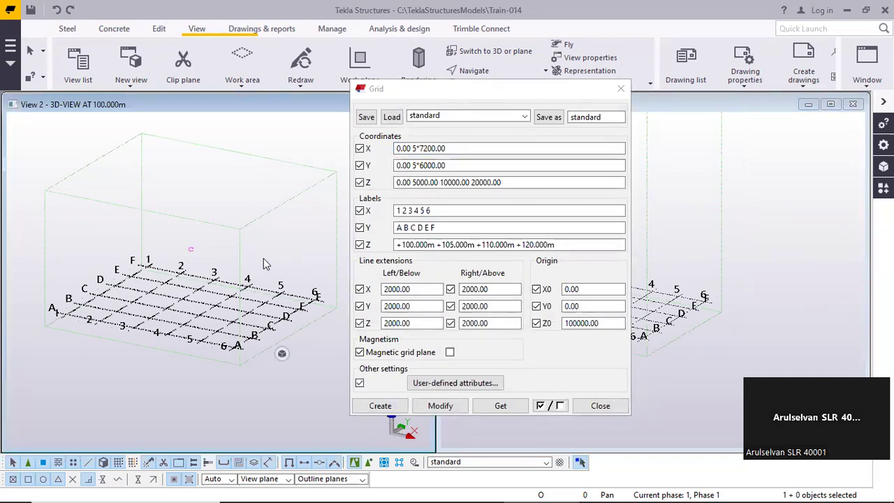
pyautogui.doubleClick(581, 322)
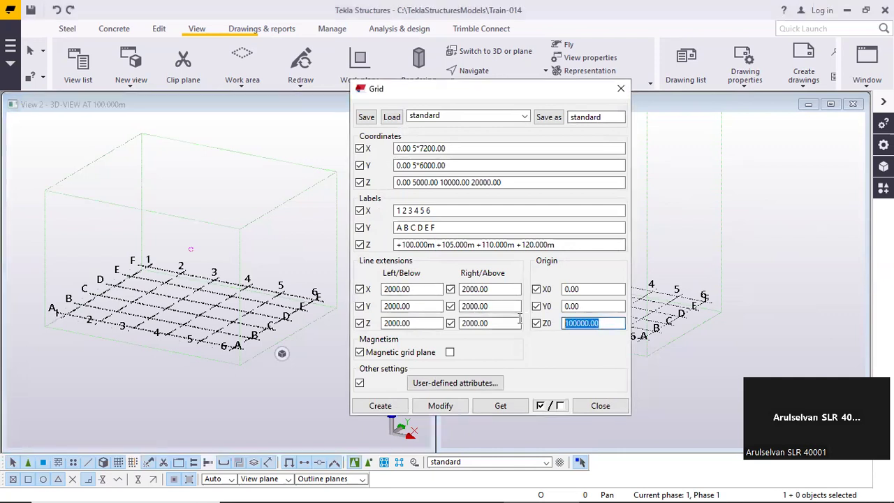
pyautogui.write('0')
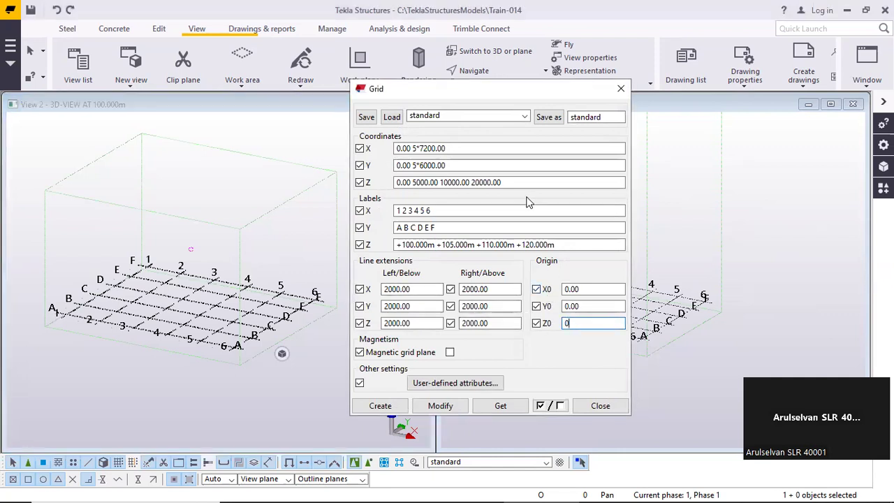
pyautogui.moveTo(500, 182); pyautogui.dragTo(381, 186)
pyautogui.write('10000')
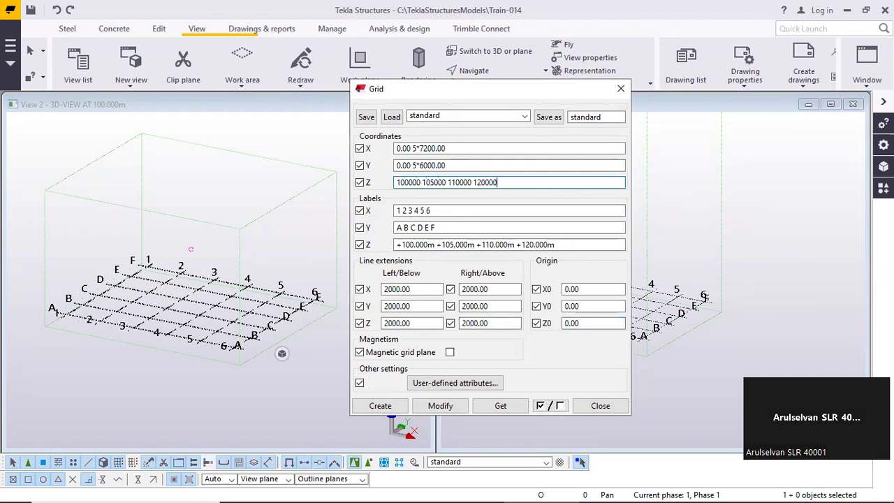
pyautogui.click(229, 299)
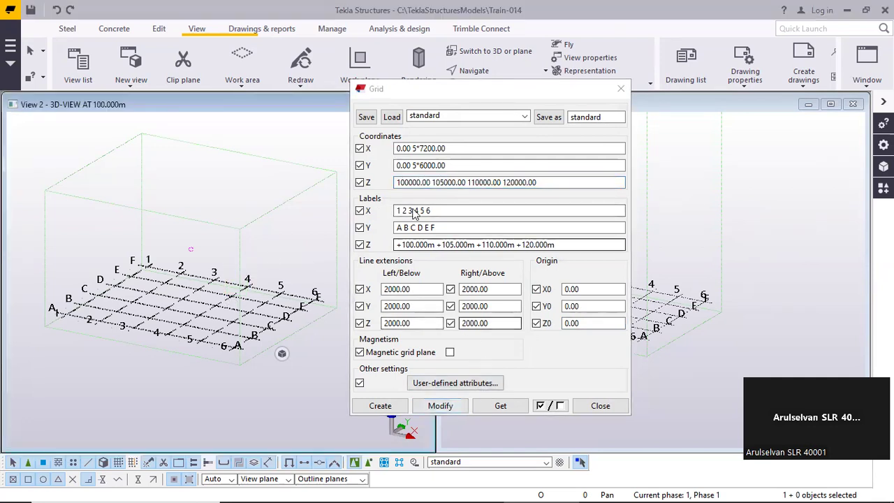
pyautogui.click(397, 182)
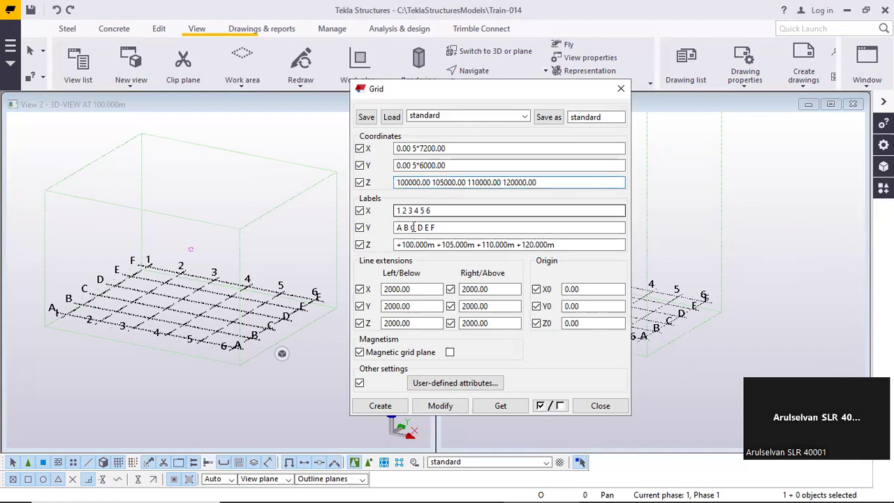
pyautogui.click(450, 408)
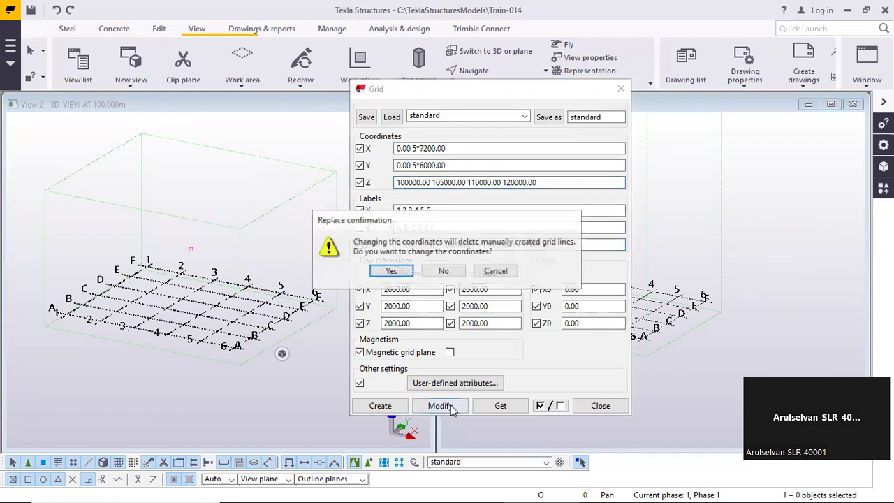
pyautogui.click(400, 274)
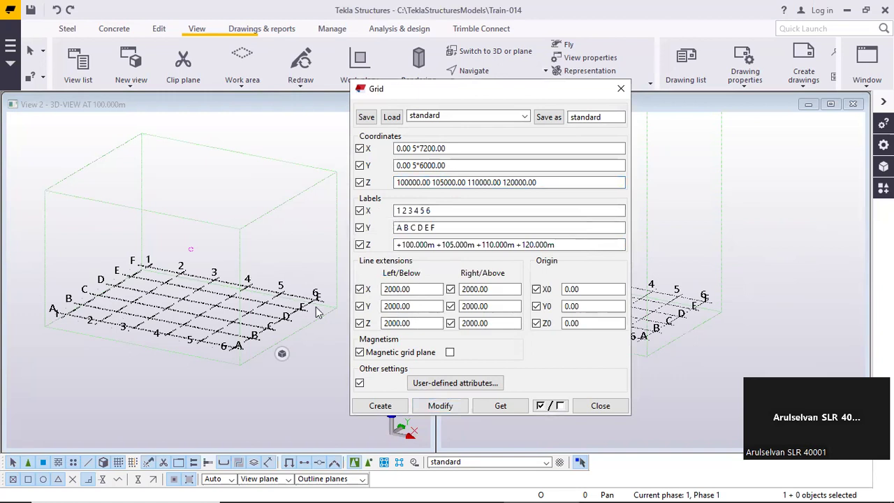
# Compare the absolute Z coordinates of the grid with its Z0 and X0 origin values
pyautogui.moveTo(548, 182); pyautogui.dragTo(346, 170)
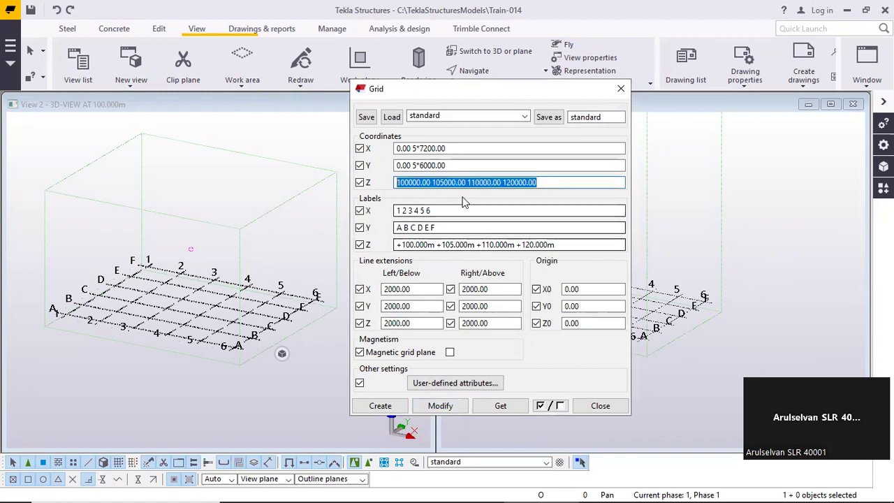
pyautogui.press('Home')
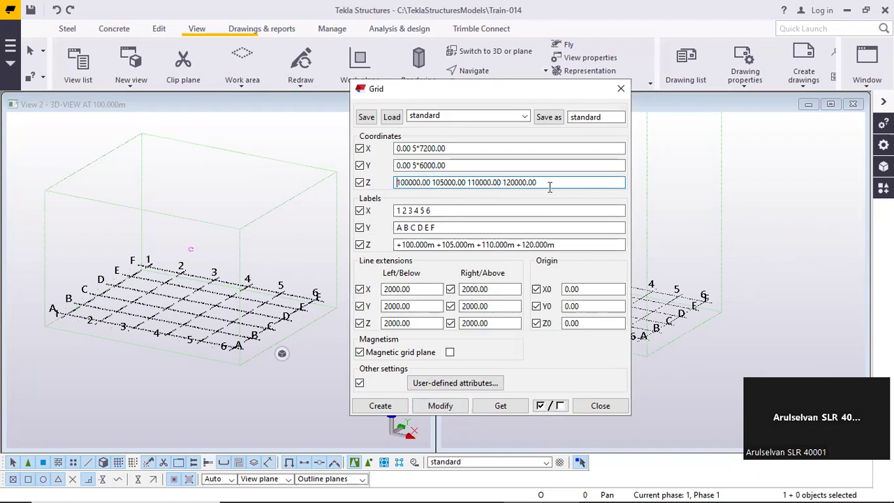
pyautogui.moveTo(550, 183); pyautogui.dragTo(297, 172)
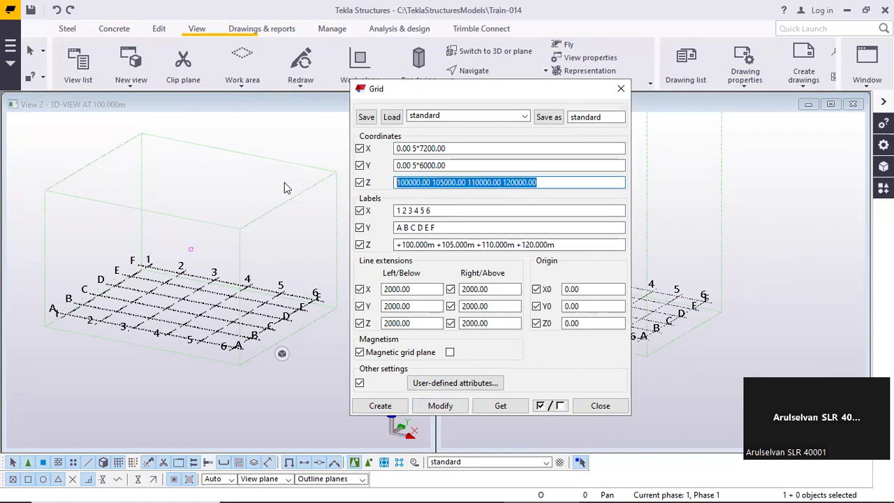
pyautogui.moveTo(553, 182); pyautogui.dragTo(365, 186)
pyautogui.doubleClick(583, 323)
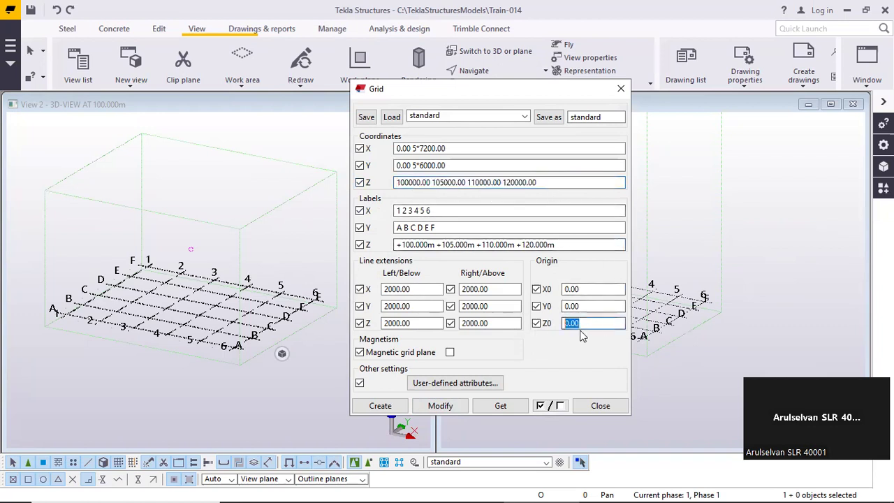
pyautogui.moveTo(588, 325); pyautogui.dragTo(563, 289)
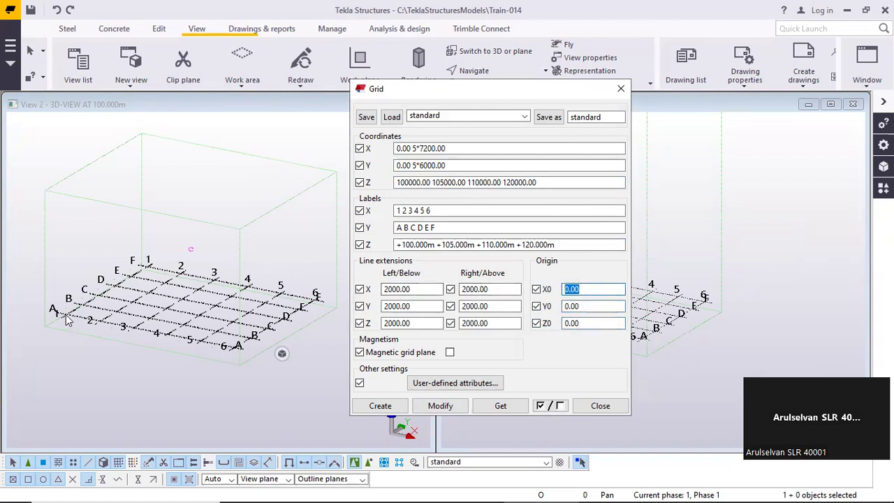
# Examine the grid's position in the 3D-VIEW AT 100.000m view from far away and close up
pyautogui.scroll(-6, 68, 318)
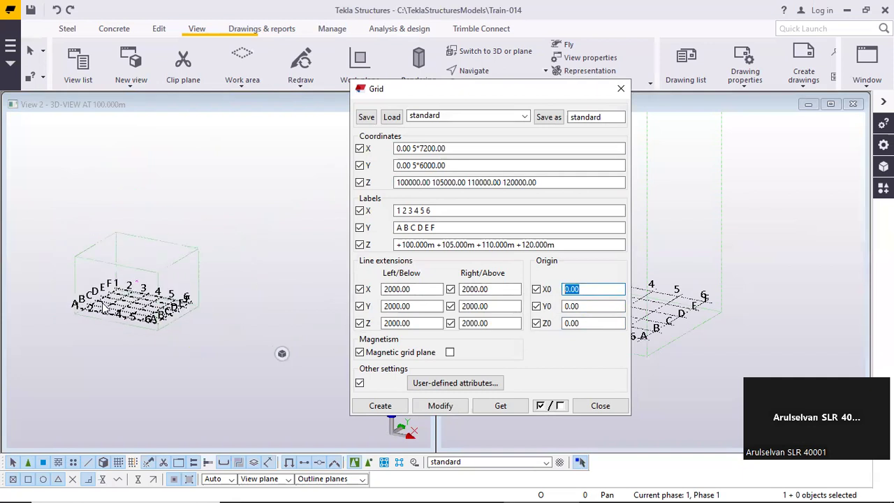
pyautogui.scroll(-4, 126, 308)
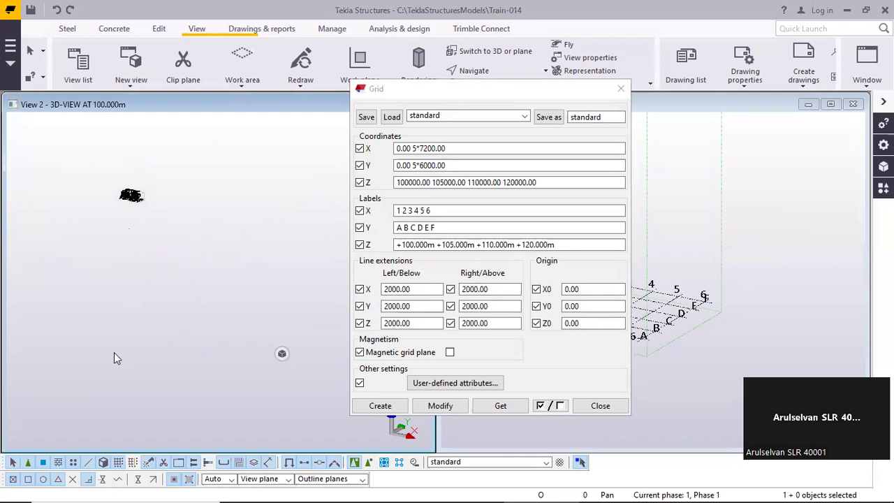
pyautogui.scroll(3, 127, 332)
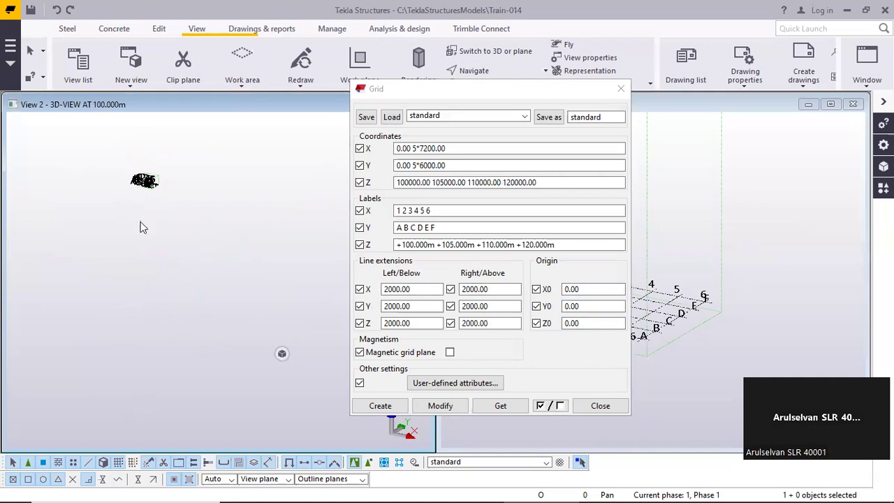
pyautogui.scroll(8, 138, 150)
pyautogui.scroll(5, 144, 260)
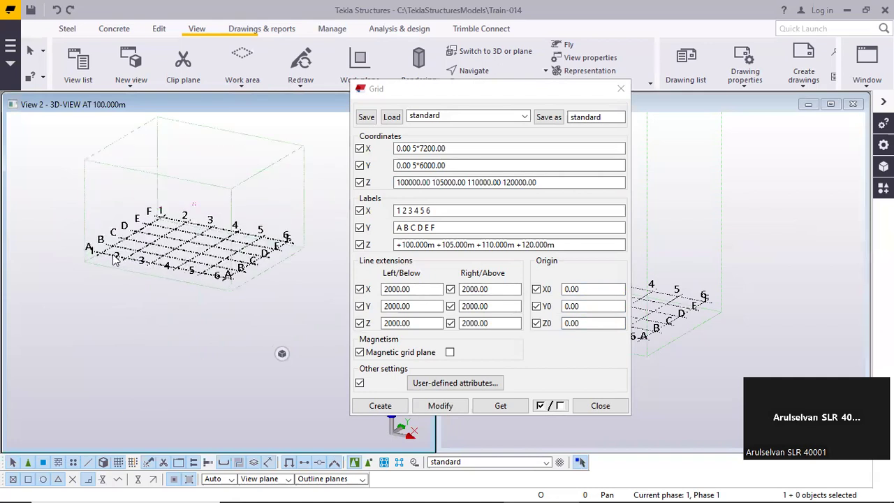
# Review the Z coordinate values against the Z0 origin and the grid in the 3D view to see how the elevations are defined
pyautogui.doubleClick(413, 182)
pyautogui.moveTo(543, 182); pyautogui.dragTo(358, 185)
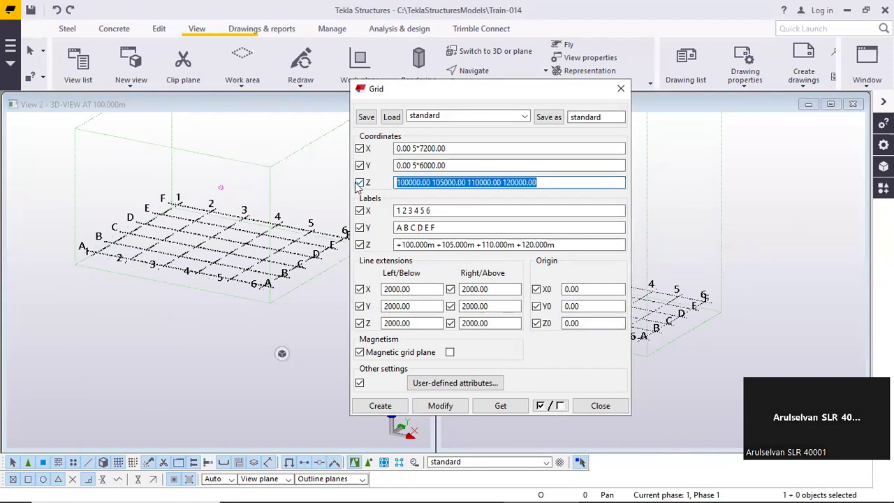
pyautogui.click(560, 183)
pyautogui.moveTo(581, 324); pyautogui.dragTo(542, 322)
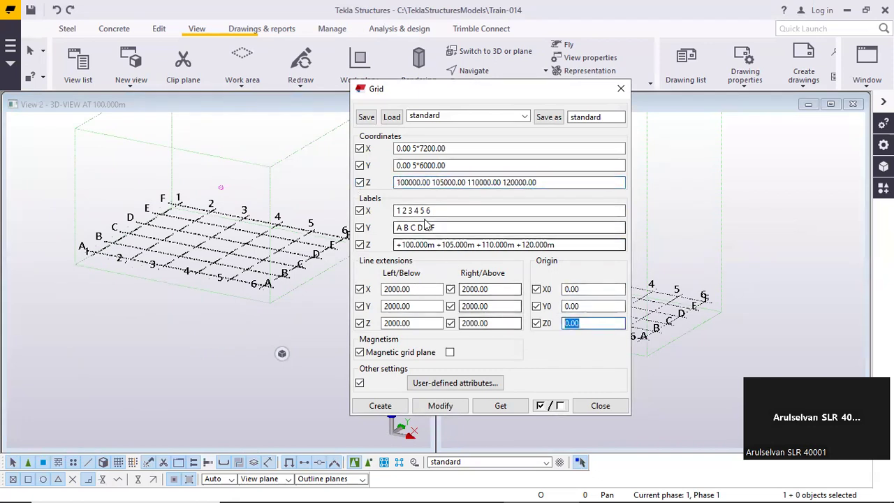
pyautogui.click(396, 183)
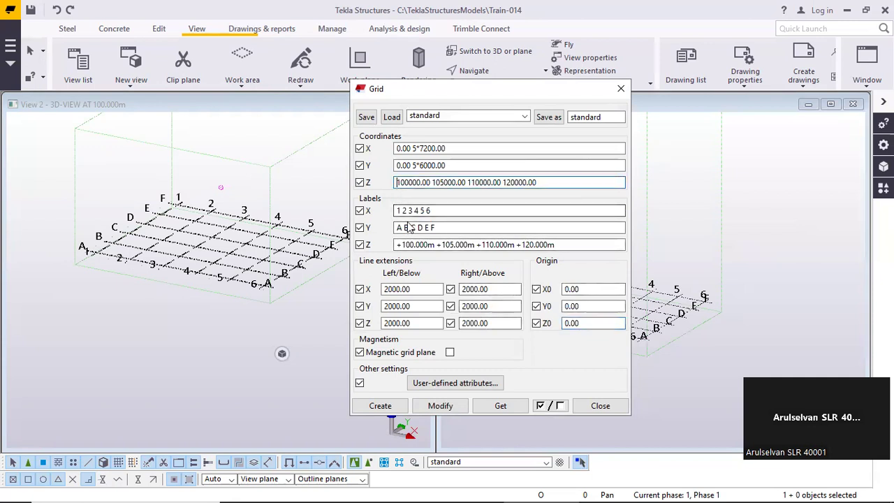
pyautogui.doubleClick(428, 182)
pyautogui.moveTo(579, 184); pyautogui.dragTo(357, 182)
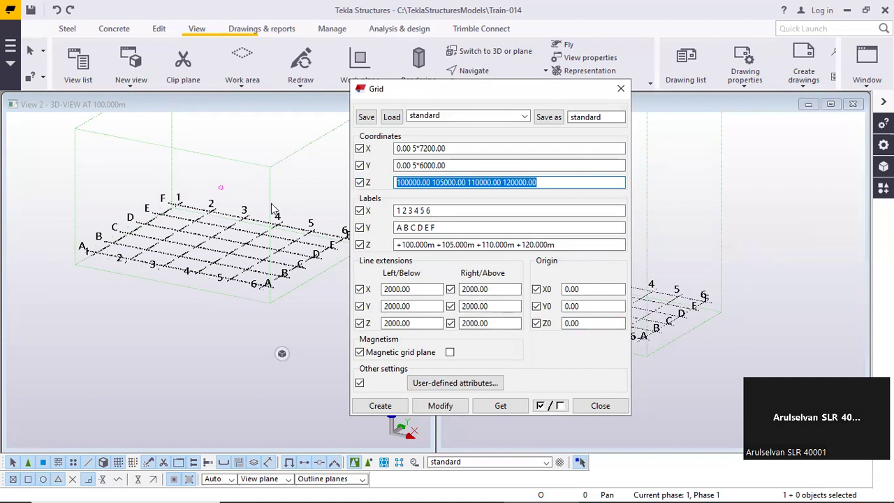
pyautogui.moveTo(258, 180); pyautogui.dragTo(264, 213, button='middle')
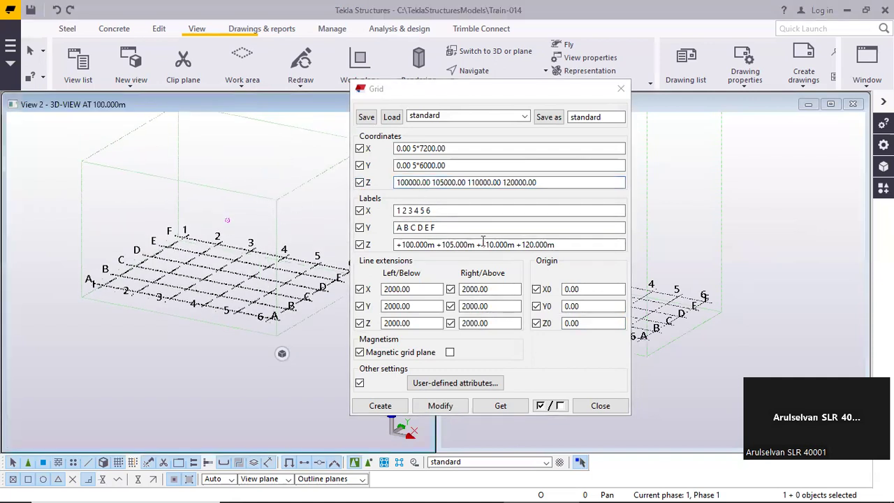
# Compare the grid's Z coordinate values with its Z labels and the Z0 origin
pyautogui.moveTo(580, 248); pyautogui.dragTo(232, 255)
pyautogui.click(563, 246)
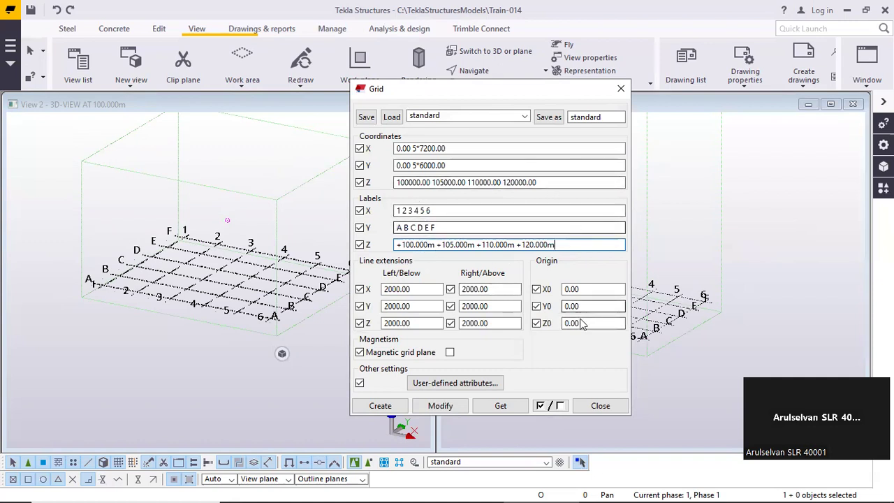
pyautogui.click(539, 182)
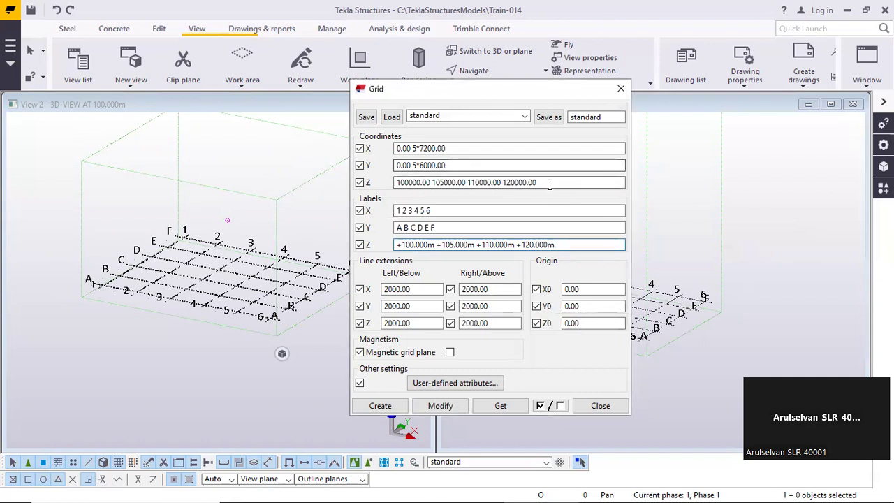
pyautogui.moveTo(538, 182); pyautogui.dragTo(313, 190)
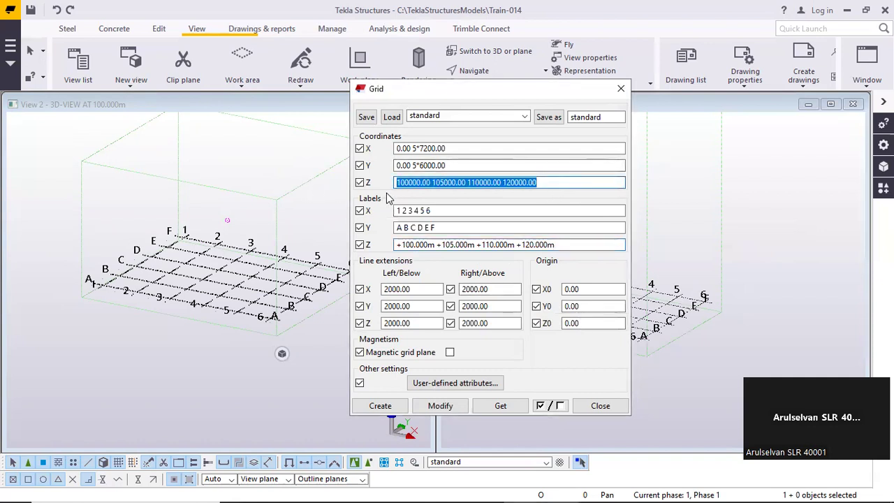
pyautogui.click(541, 183)
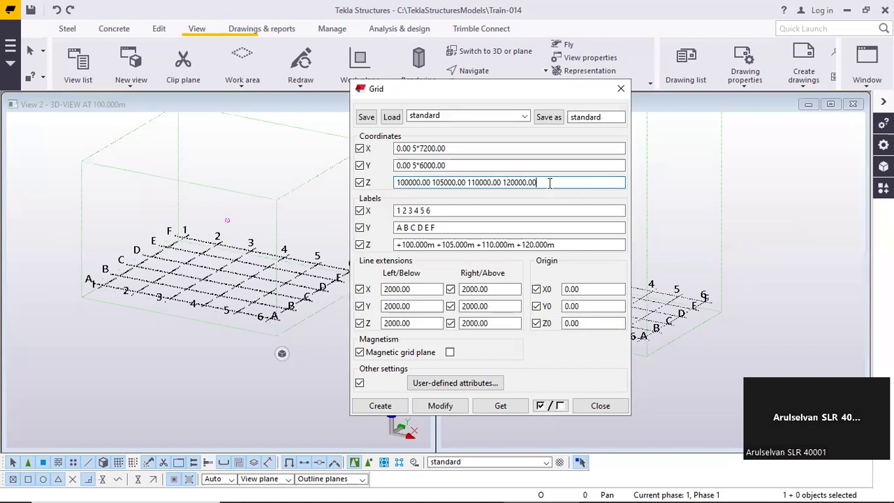
pyautogui.moveTo(550, 183); pyautogui.dragTo(342, 191)
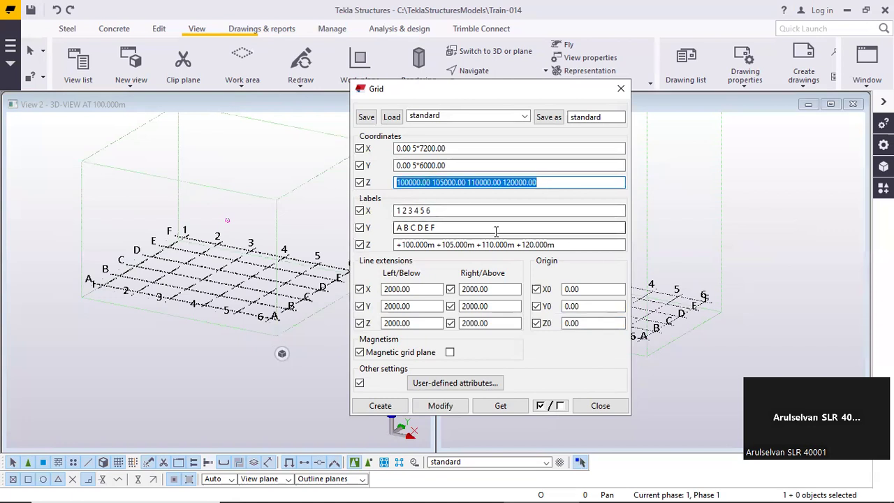
pyautogui.write('0')
pyautogui.doubleClick(574, 323)
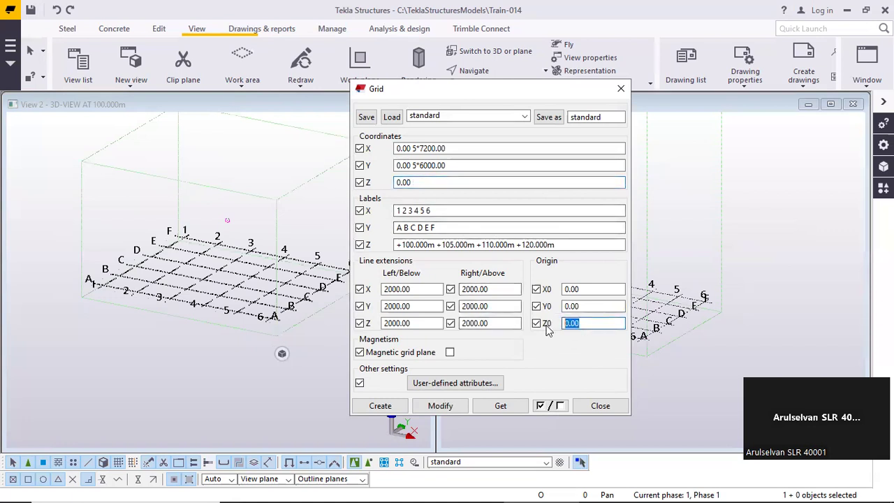
pyautogui.write('1000')
pyautogui.click(426, 183)
pyautogui.write('5')
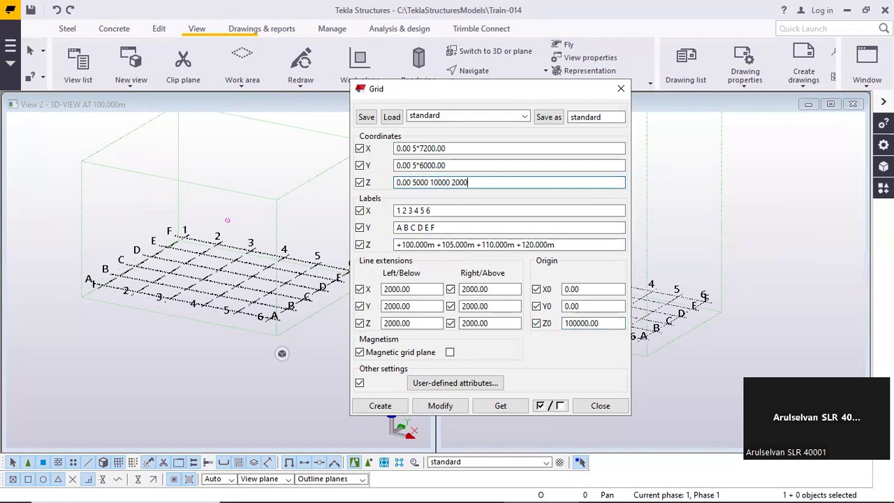
pyautogui.press('Return')
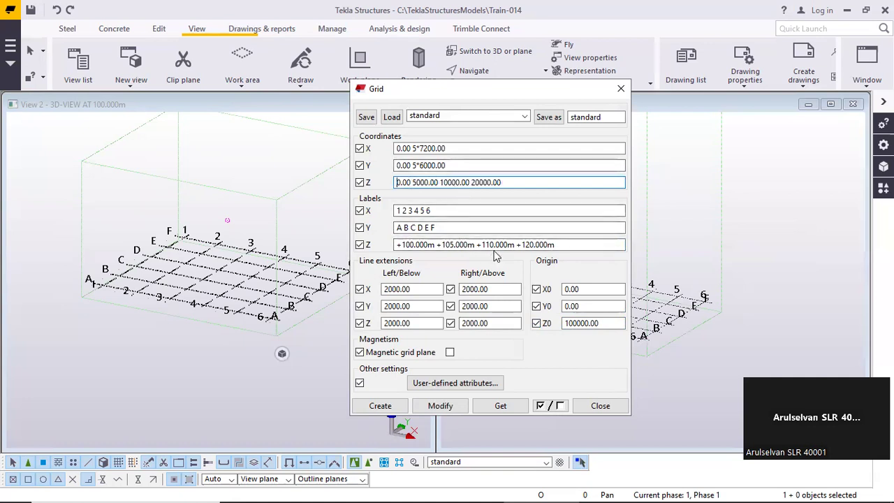
pyautogui.moveTo(511, 183); pyautogui.dragTo(395, 182)
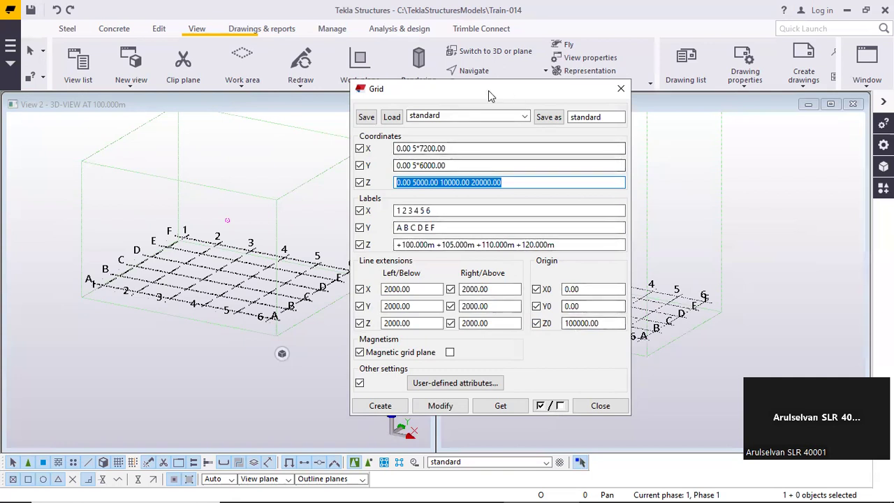
pyautogui.moveTo(488, 90); pyautogui.dragTo(437, 127)
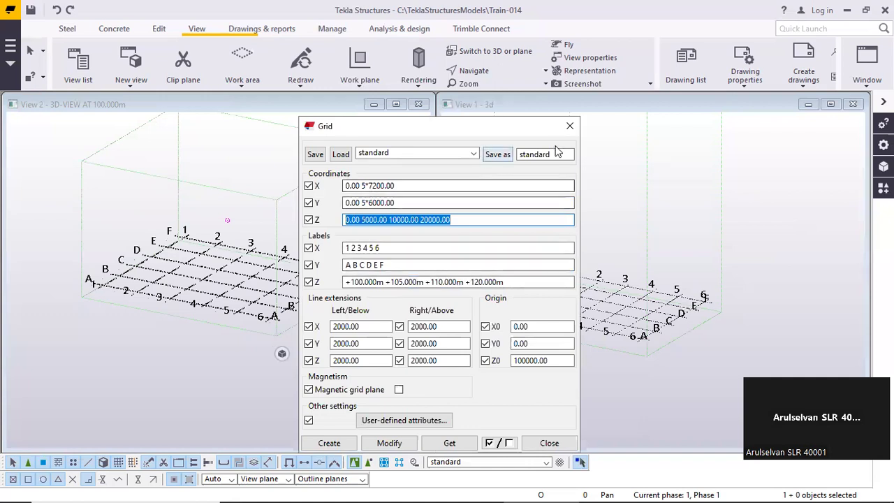
pyautogui.click(570, 126)
pyautogui.click(418, 111)
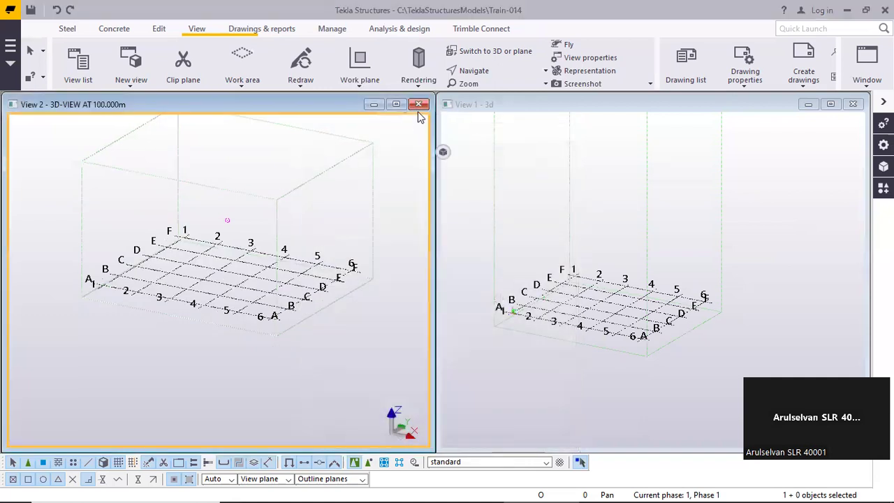
# Compare the Z coordinates and labels of the grid in the 3D-VIEW AT 100.000m view with those of the 3d view's grid
pyautogui.click(304, 267)
pyautogui.doubleClick(304, 269)
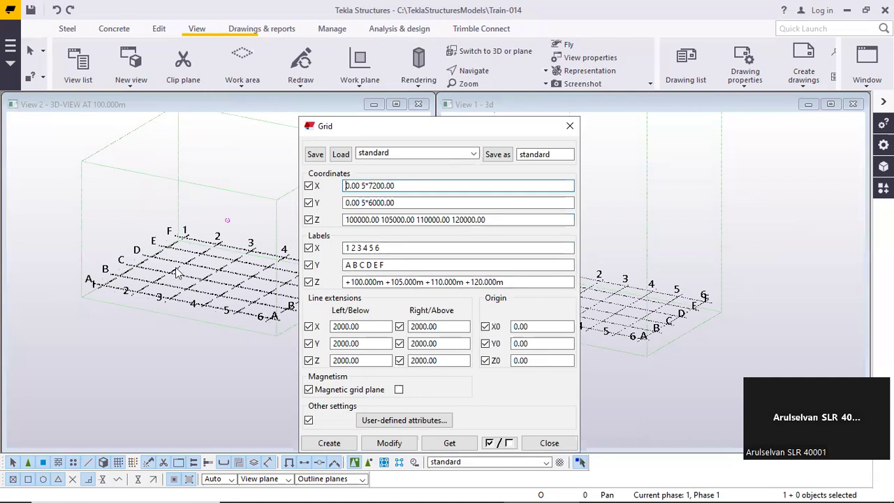
pyautogui.scroll(-5, 166, 290)
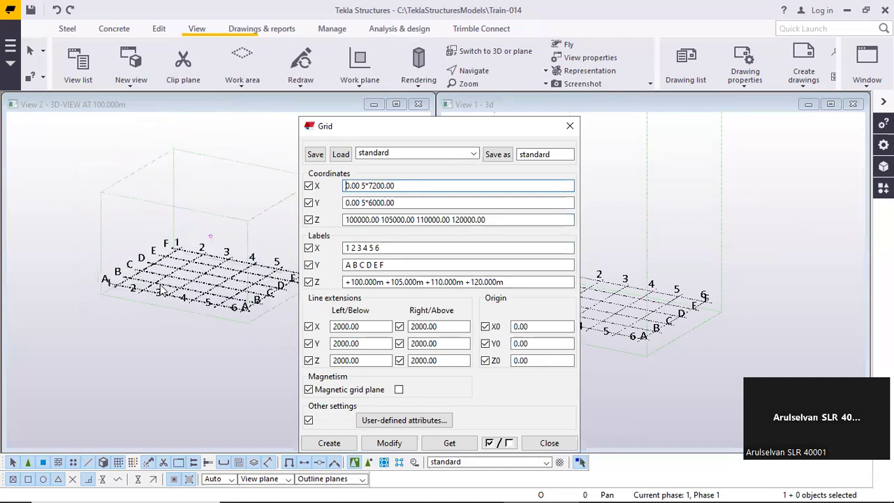
pyautogui.moveTo(169, 144); pyautogui.dragTo(157, 213, button='middle')
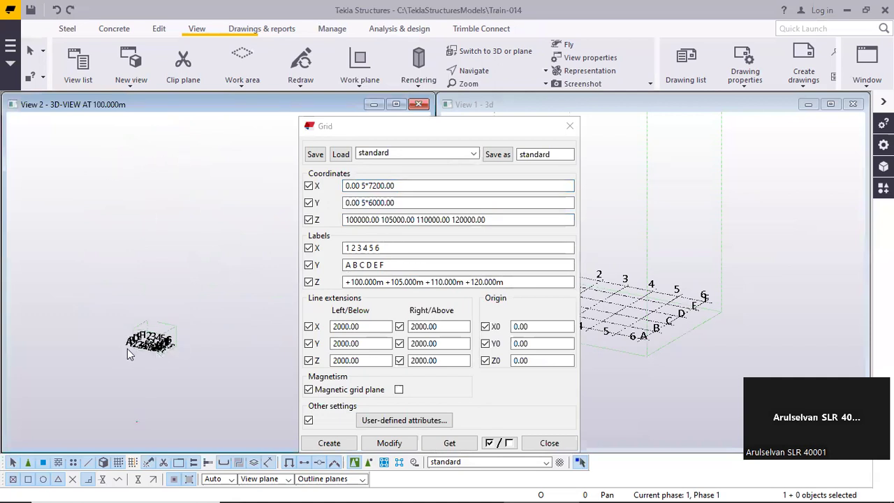
pyautogui.scroll(5, 150, 352)
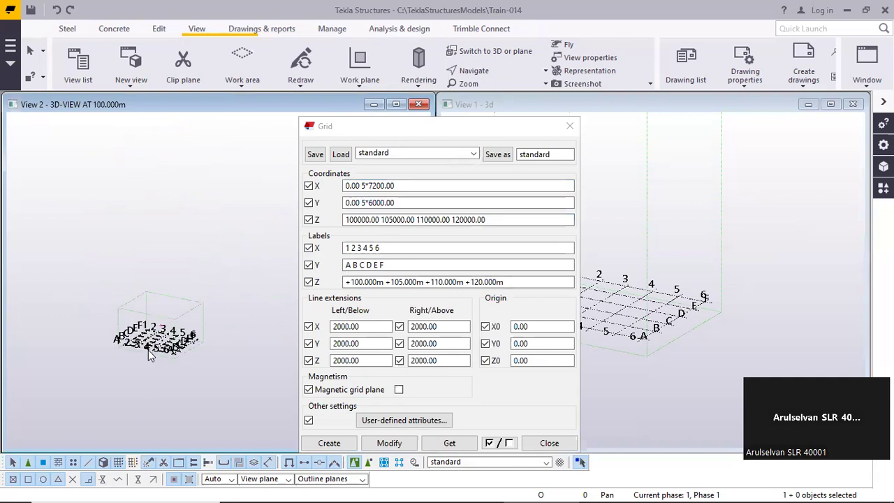
pyautogui.click(570, 126)
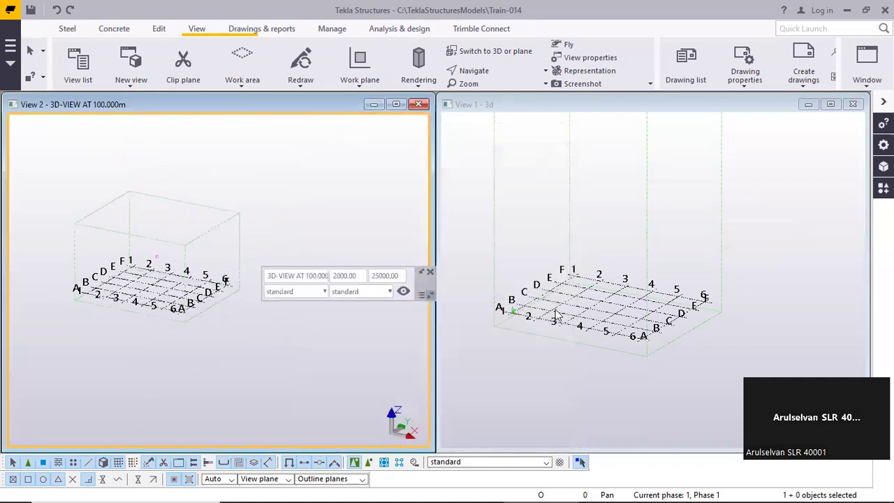
pyautogui.doubleClick(541, 290)
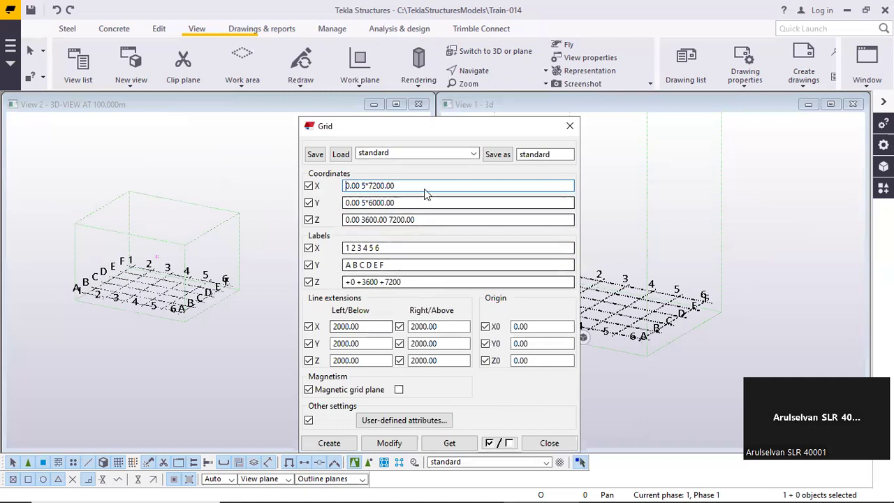
pyautogui.click(569, 126)
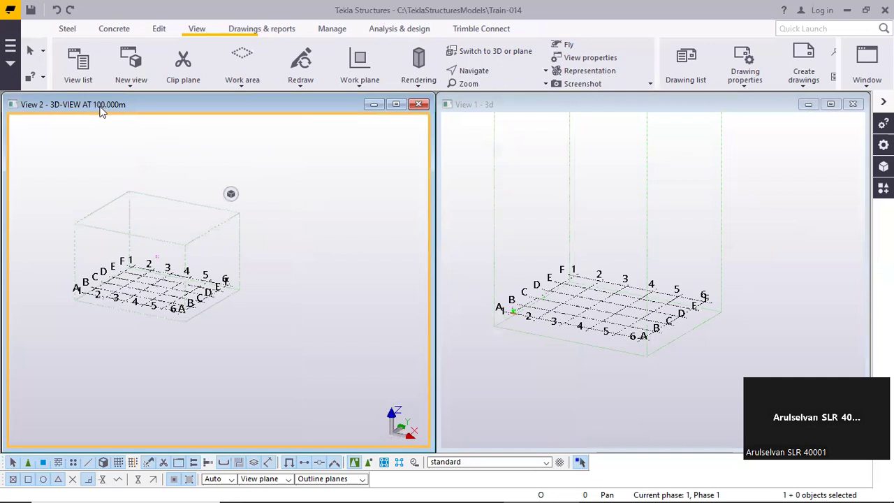
# Close the 3D-VIEW AT 100.000m view and delete it from the named views
pyautogui.click(419, 105)
pyautogui.click(83, 70)
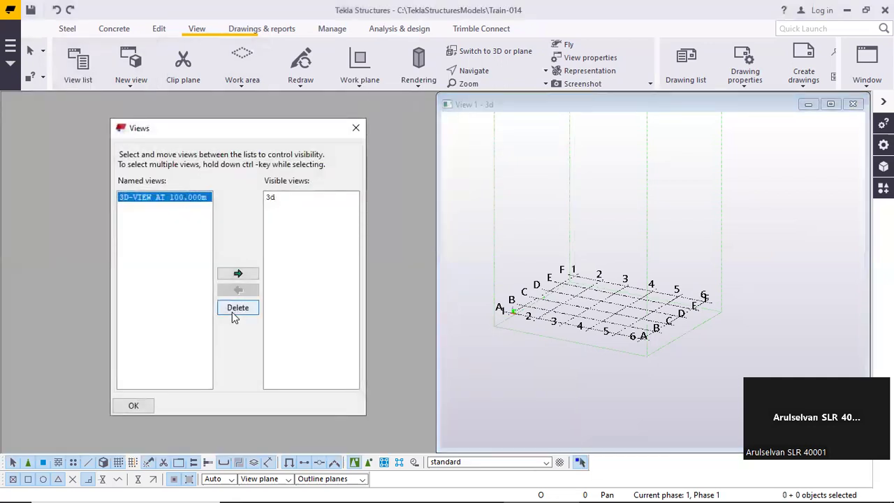
pyautogui.click(234, 314)
pyautogui.click(414, 275)
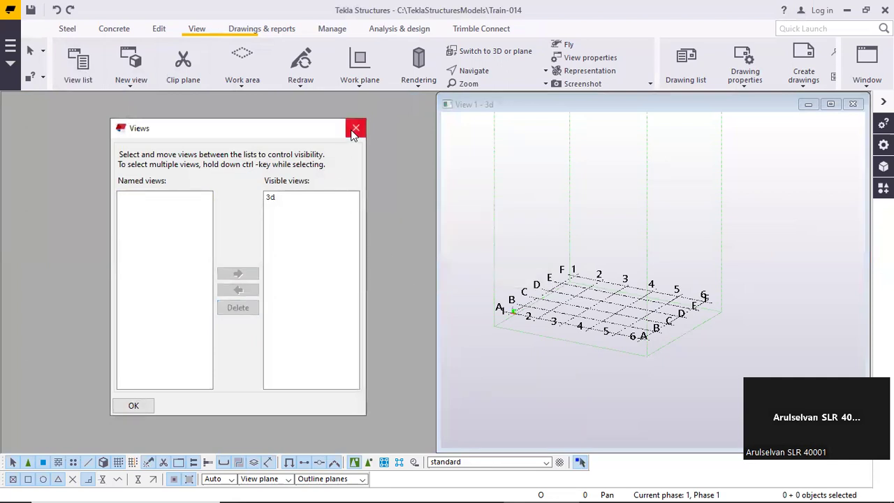
pyautogui.click(355, 128)
pyautogui.scroll(3, 576, 304)
pyautogui.doubleClick(571, 299)
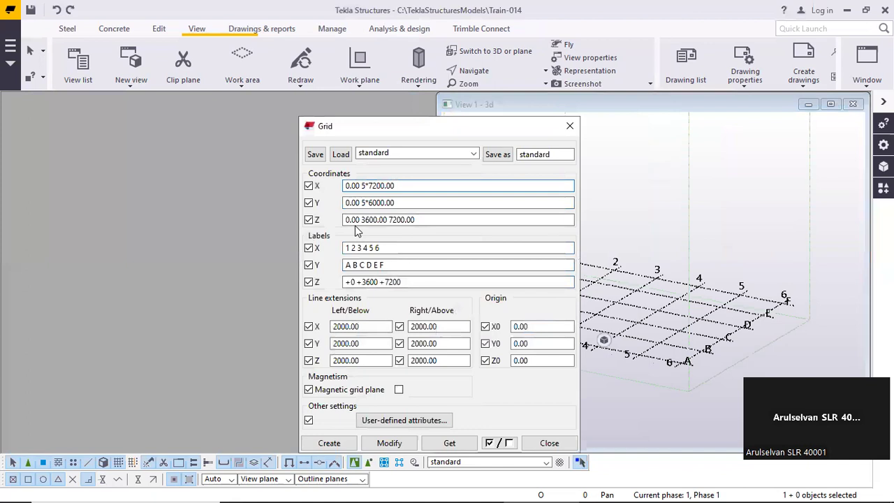
pyautogui.moveTo(362, 220); pyautogui.dragTo(482, 243)
pyautogui.write('5000 10000')
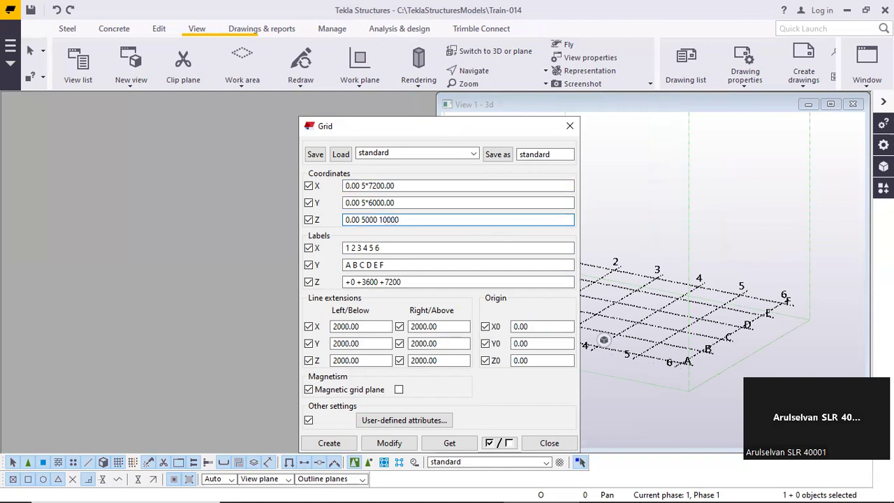
pyautogui.press('Return')
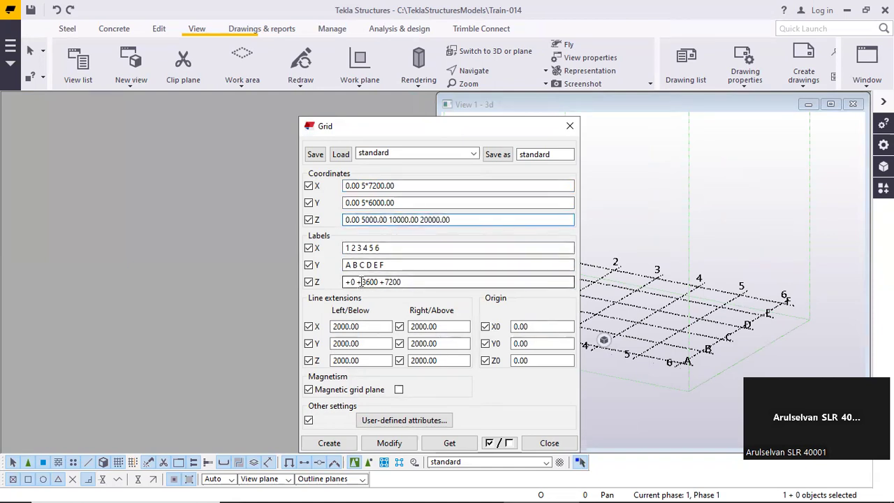
# Set the grid's Z labels to +0 +5.000 +10.000 +20.000
pyautogui.moveTo(361, 281); pyautogui.dragTo(555, 316)
pyautogui.write('5')
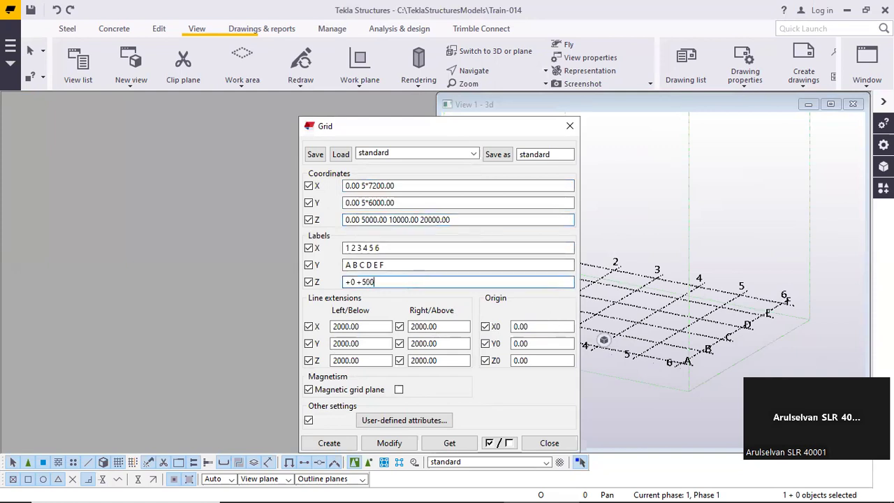
pyautogui.write('.000 +10.000 +20.000')
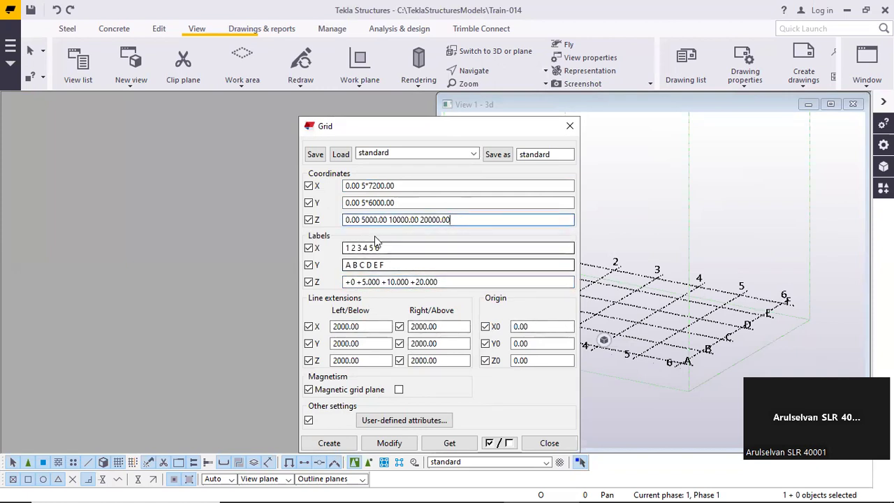
pyautogui.click(456, 282)
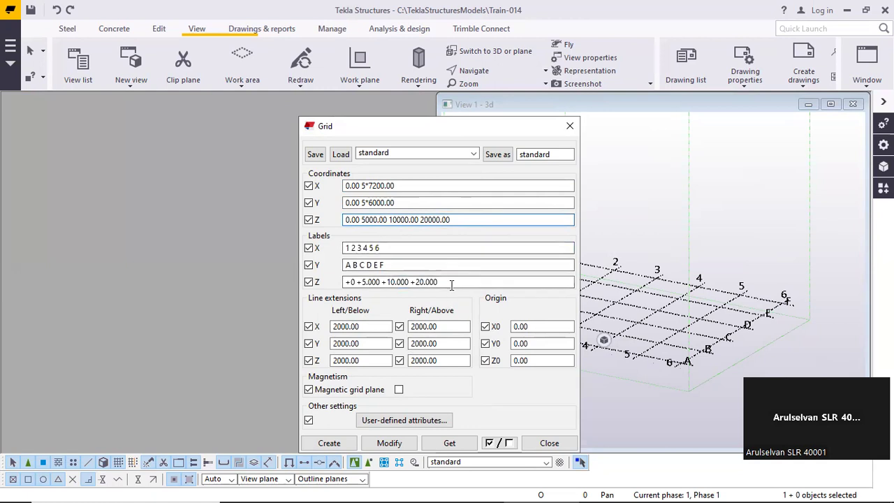
# Apply the new Z coordinates and labels to the grid and close its properties
pyautogui.moveTo(452, 283); pyautogui.dragTo(343, 281)
pyautogui.moveTo(462, 219); pyautogui.dragTo(342, 220)
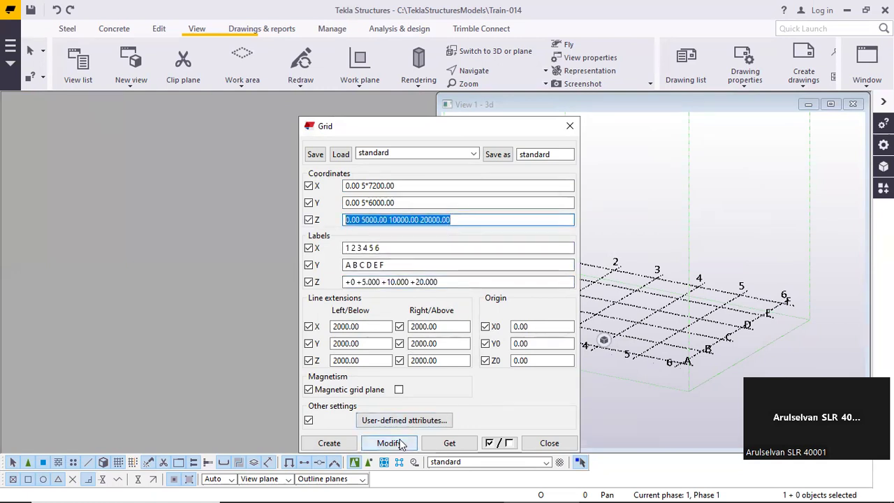
pyautogui.click(389, 443)
pyautogui.click(409, 272)
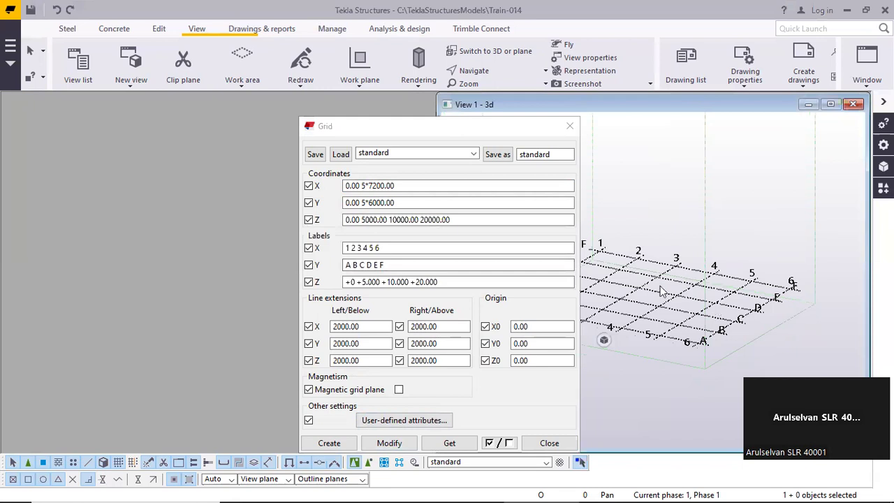
pyautogui.click(459, 125)
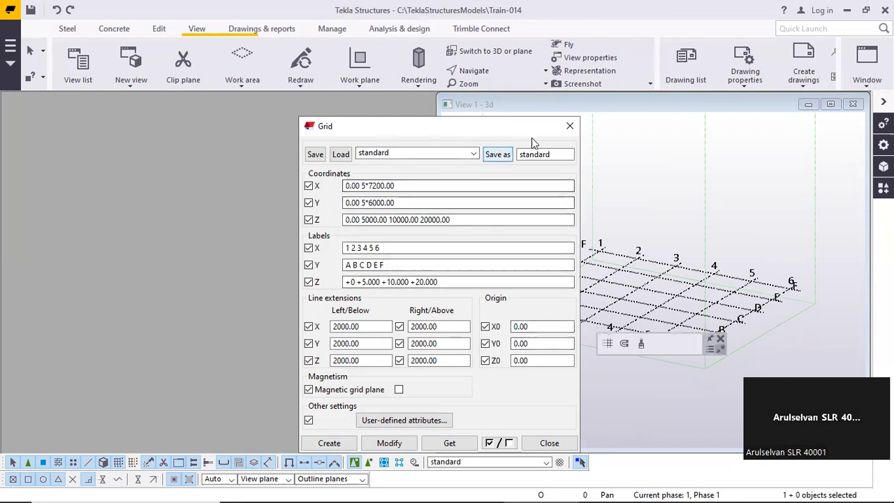
pyautogui.click(569, 127)
pyautogui.scroll(2, 644, 206)
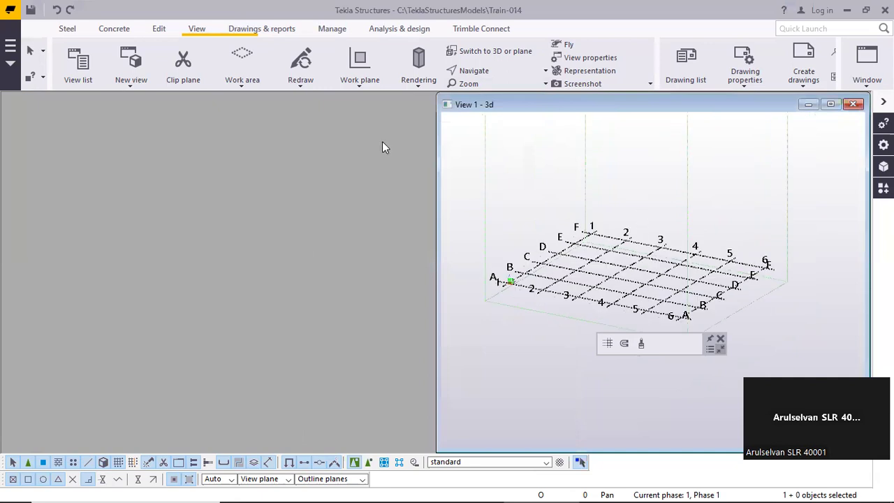
pyautogui.click(137, 85)
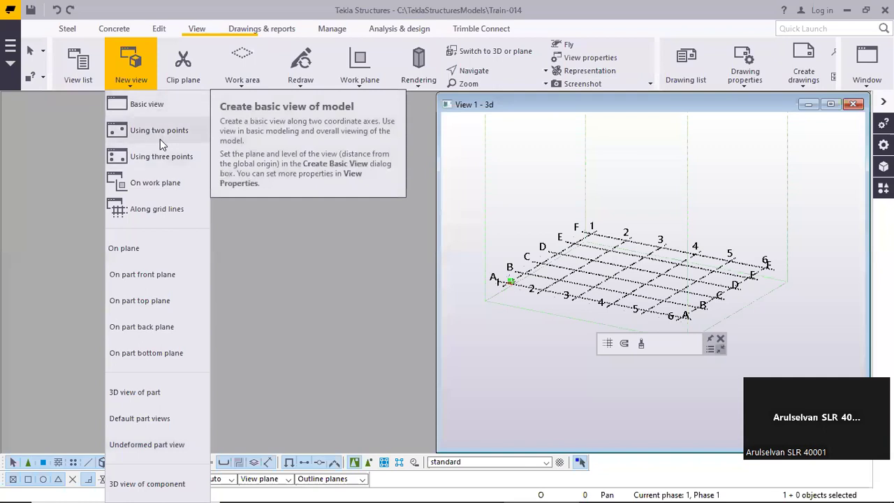
pyautogui.click(545, 151)
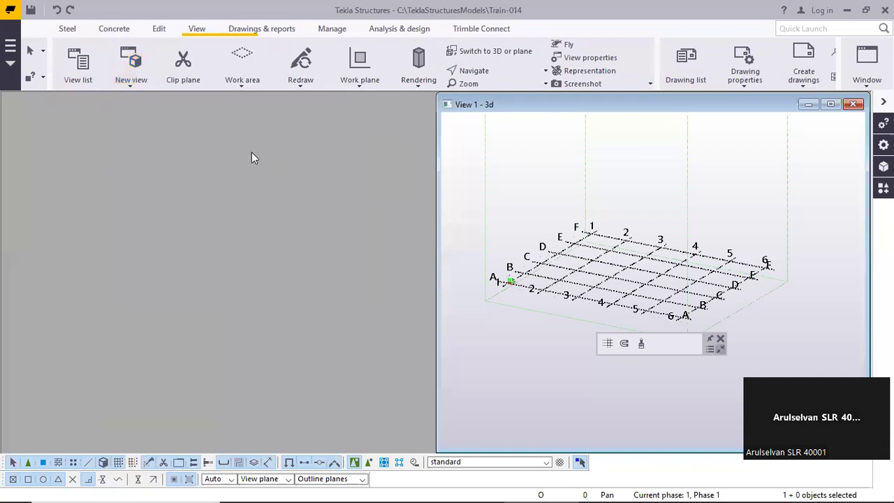
pyautogui.click(253, 88)
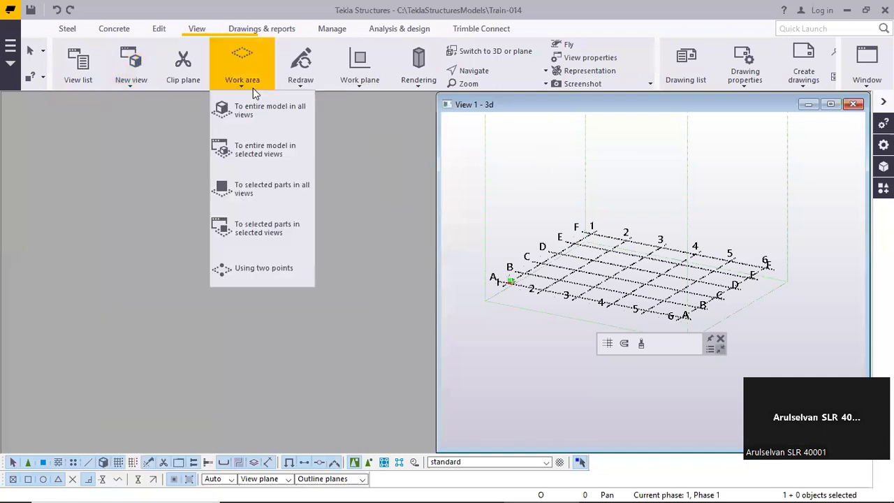
pyautogui.click(245, 274)
pyautogui.rightClick(499, 171)
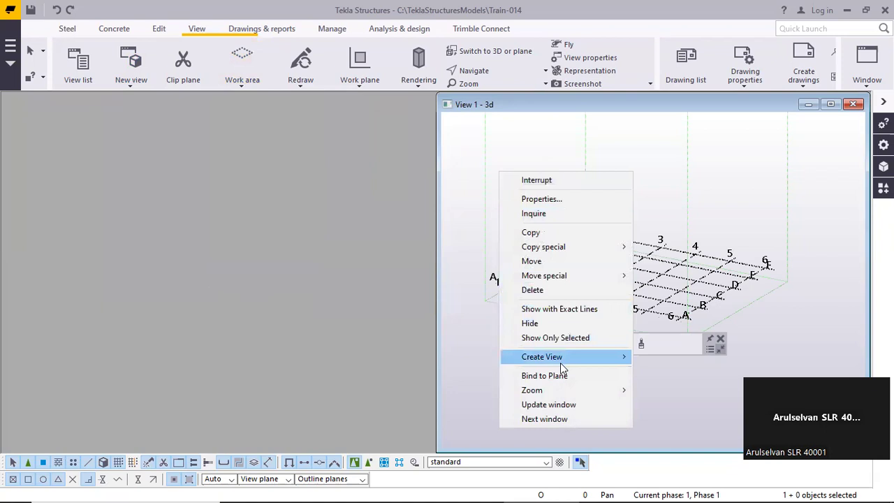
pyautogui.click(669, 168)
# Fit the work area of the 3d view to the entire model
pyautogui.rightClick(578, 159)
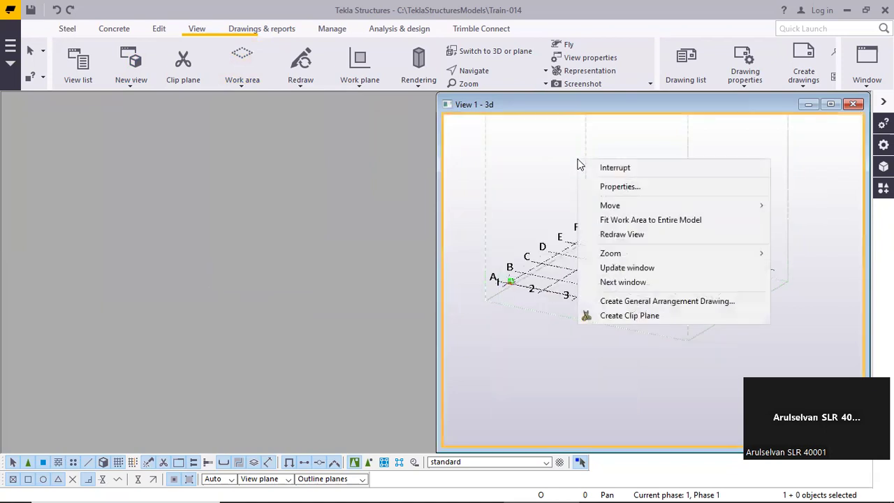
pyautogui.click(635, 223)
pyautogui.moveTo(574, 198); pyautogui.dragTo(542, 175, button='middle')
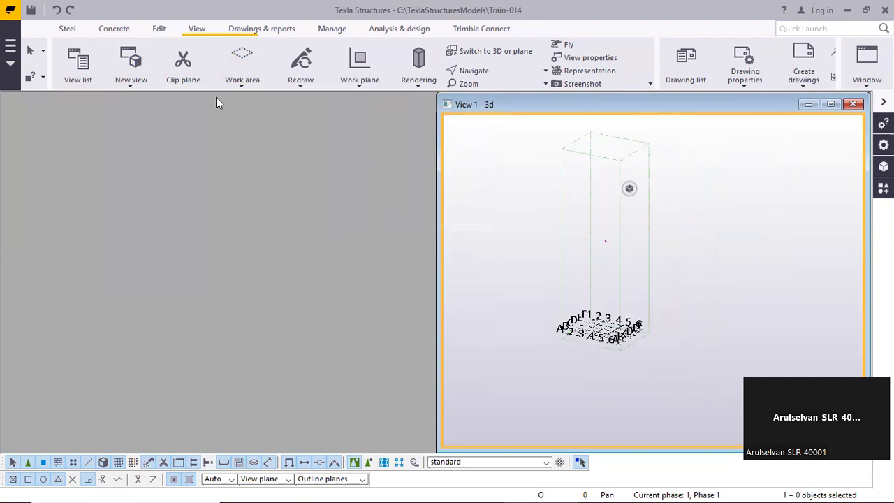
pyautogui.click(82, 70)
pyautogui.click(356, 129)
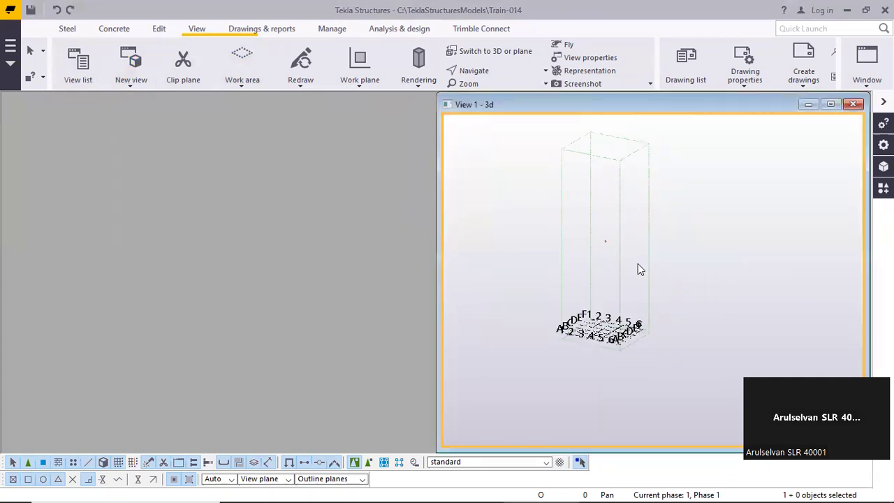
pyautogui.scroll(2, 638, 263)
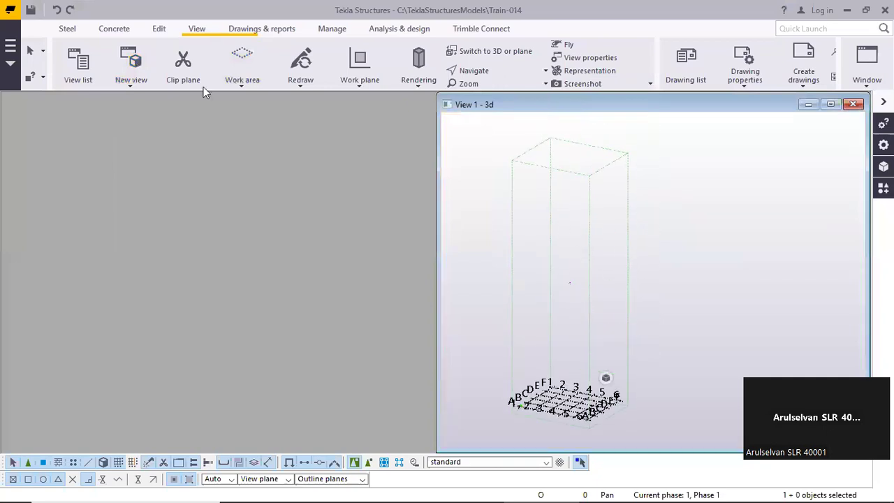
# Create a basic view of the model on the XY plane at coordinate 100000.00
pyautogui.click(195, 31)
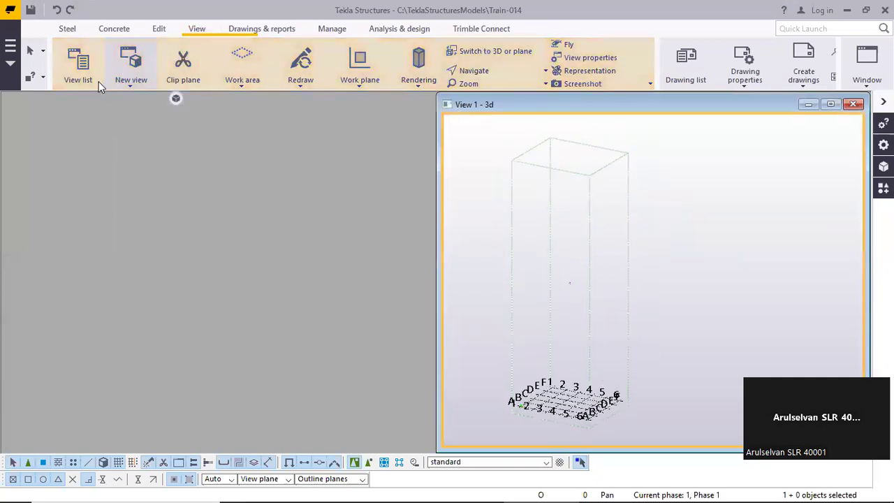
pyautogui.click(122, 84)
pyautogui.click(143, 100)
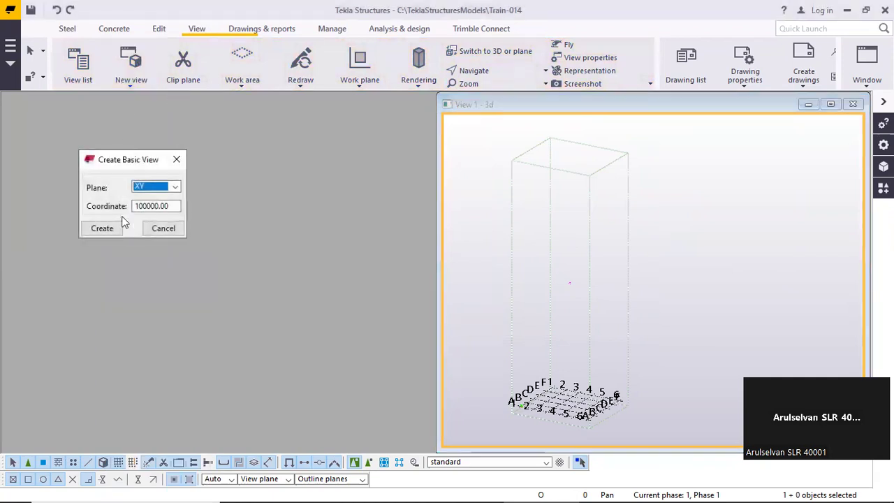
pyautogui.click(108, 229)
pyautogui.click(163, 227)
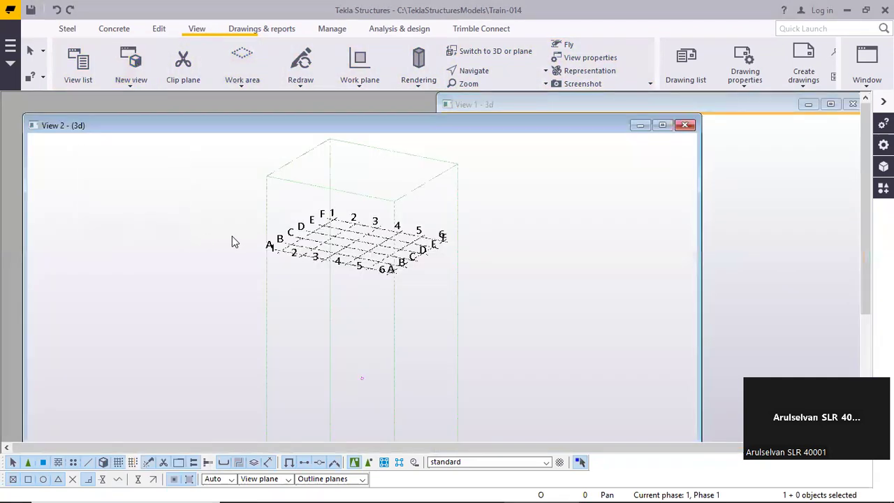
# Delete the grid shown in the new basic view, confirm the deletion, and close that view
pyautogui.scroll(3, 418, 244)
pyautogui.rightClick(356, 182)
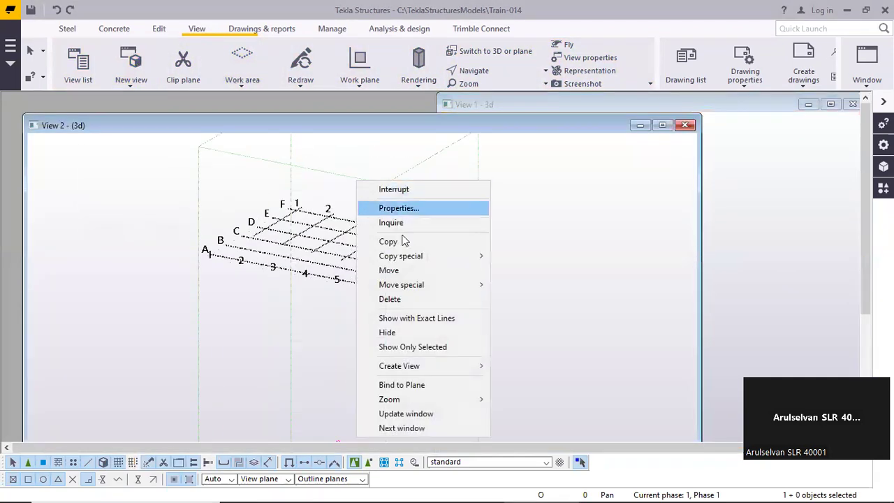
pyautogui.click(390, 299)
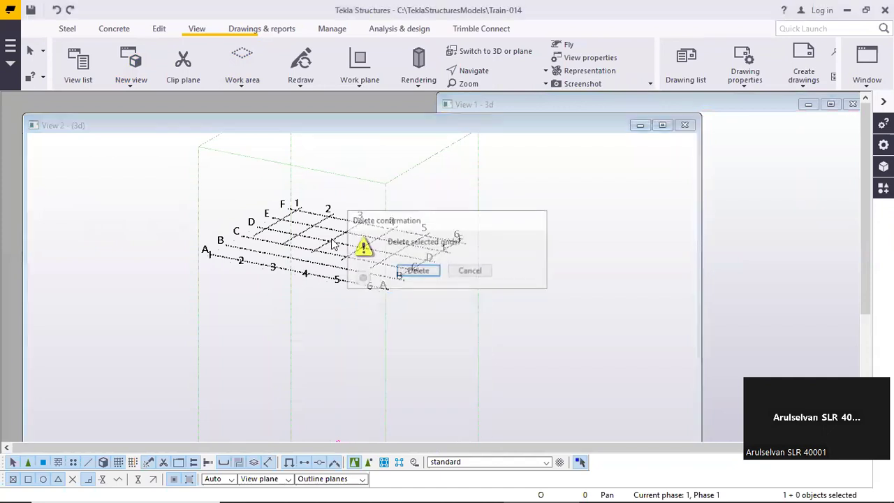
pyautogui.click(405, 271)
pyautogui.click(685, 125)
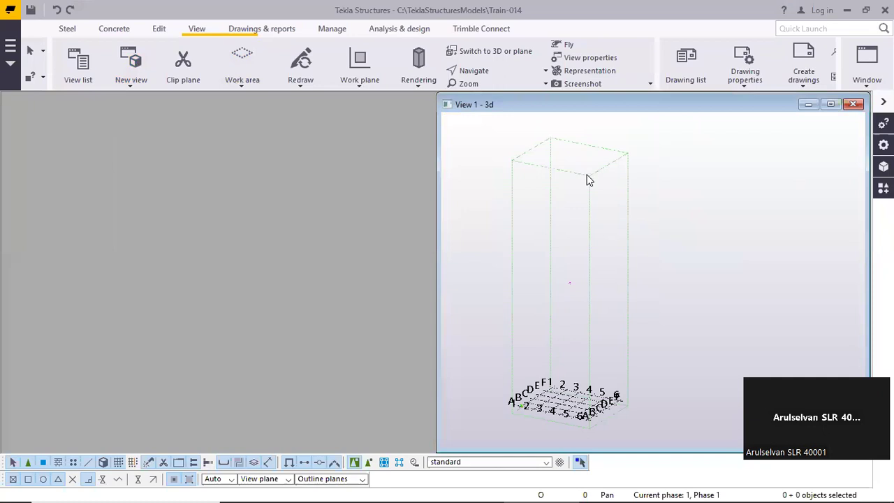
# Refit the 3d view's work area to the entire model, without the deleted upper grid, and dismiss the view's floating settings
pyautogui.rightClick(591, 246)
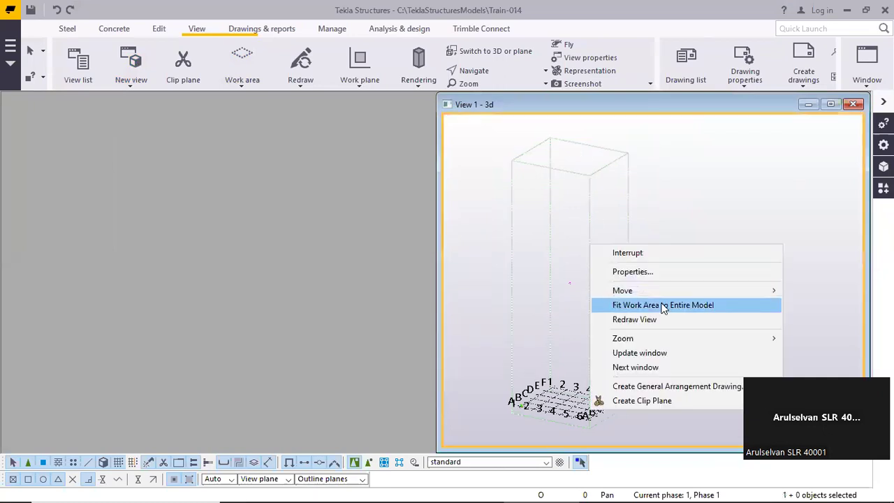
pyautogui.click(663, 305)
pyautogui.scroll(-5, 606, 230)
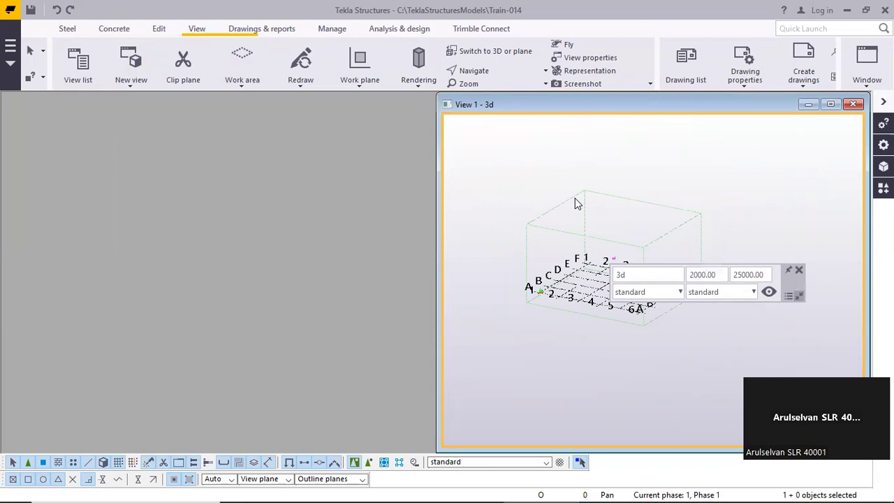
pyautogui.click(798, 271)
pyautogui.moveTo(582, 270); pyautogui.dragTo(570, 207, button='middle')
pyautogui.scroll(4, 600, 289)
pyautogui.scroll(-3, 596, 245)
pyautogui.scroll(3, 598, 259)
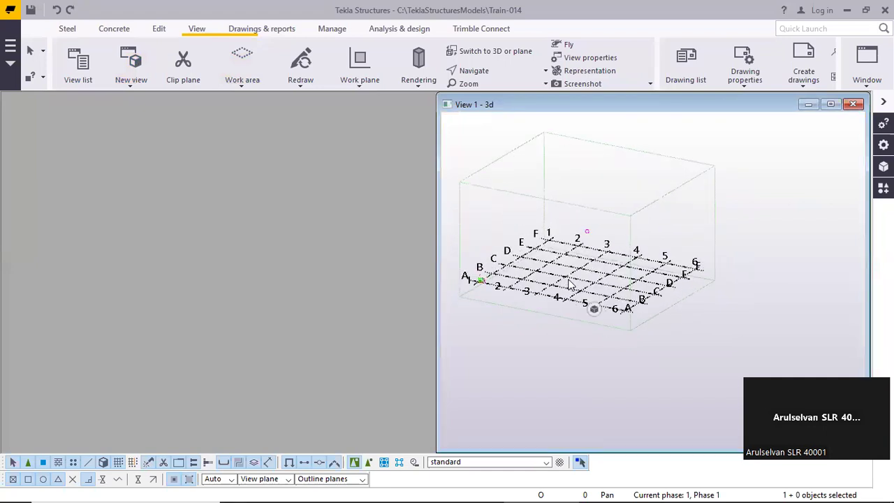
# Open the properties of the remaining grid in the 3d view and review its X and Y coordinate spacings
pyautogui.doubleClick(585, 290)
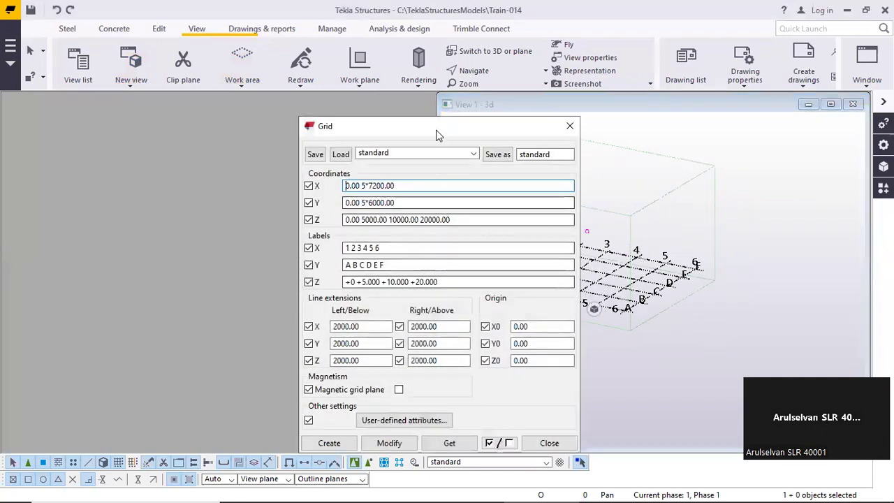
pyautogui.moveTo(438, 135); pyautogui.dragTo(289, 103)
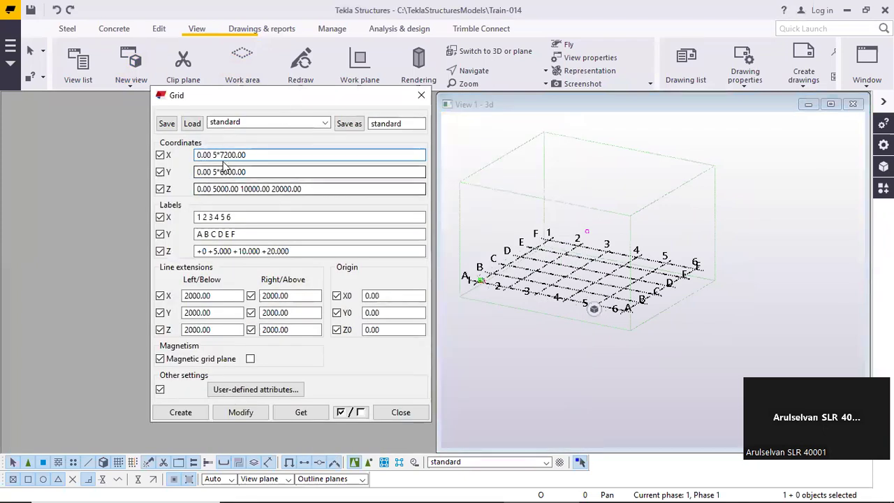
pyautogui.doubleClick(306, 155)
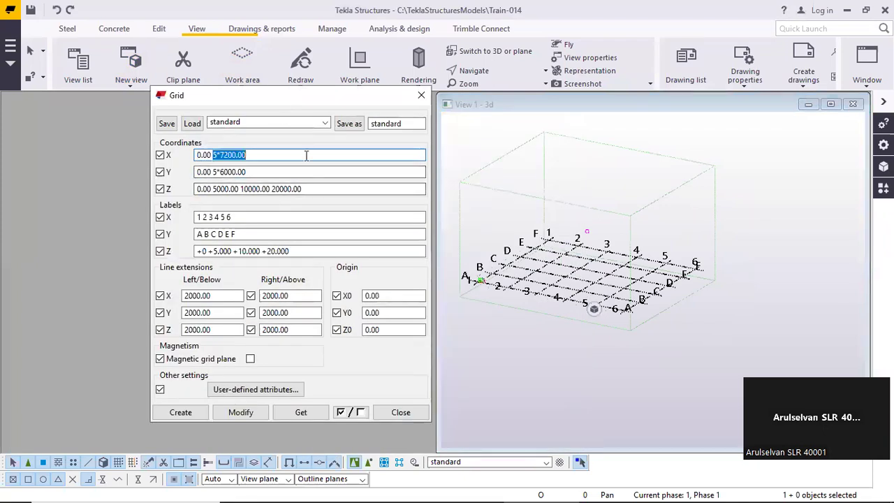
pyautogui.click(259, 152)
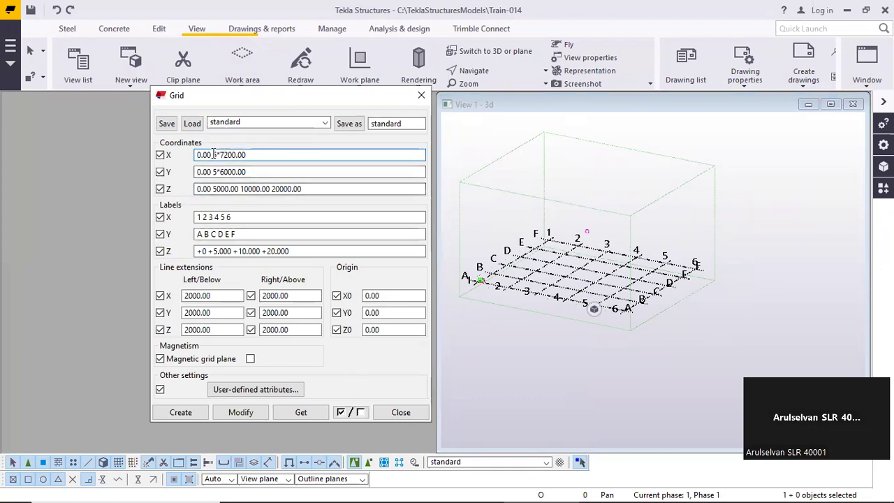
pyautogui.moveTo(213, 155); pyautogui.dragTo(279, 155)
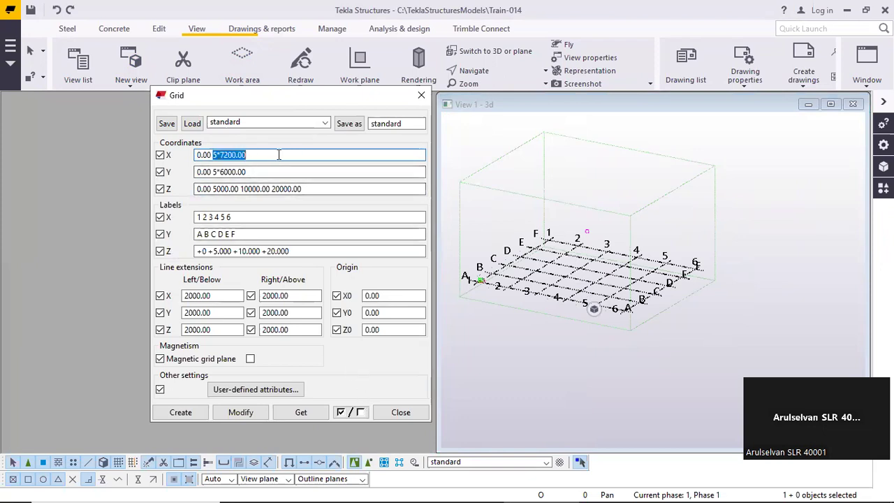
pyautogui.doubleClick(213, 172)
# Examine the X, Y and Z axis directions at the origin, where grid lines A and 1 meet, against the Y spacing
pyautogui.click(491, 275)
pyautogui.scroll(6, 480, 284)
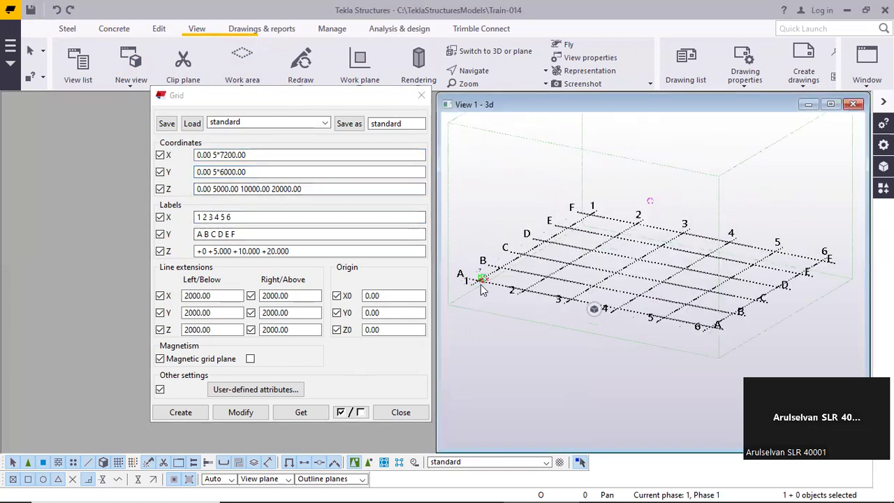
pyautogui.moveTo(477, 282); pyautogui.dragTo(576, 271, button='middle')
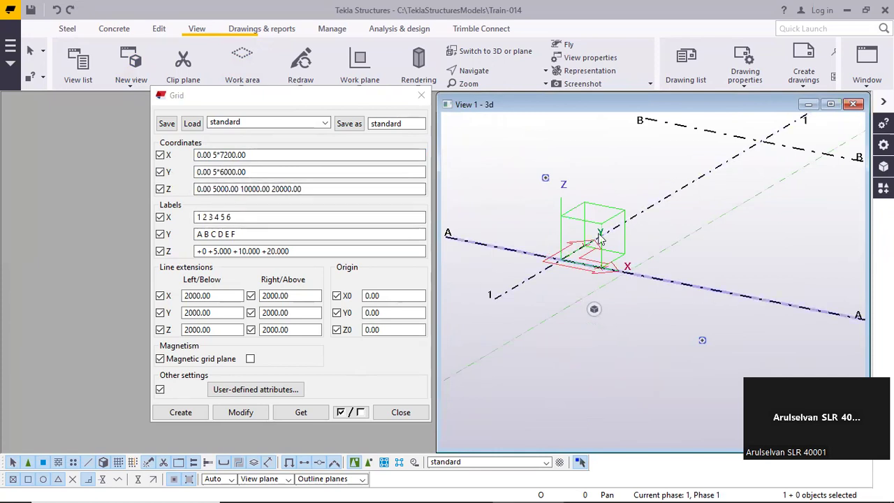
pyautogui.scroll(-5, 598, 240)
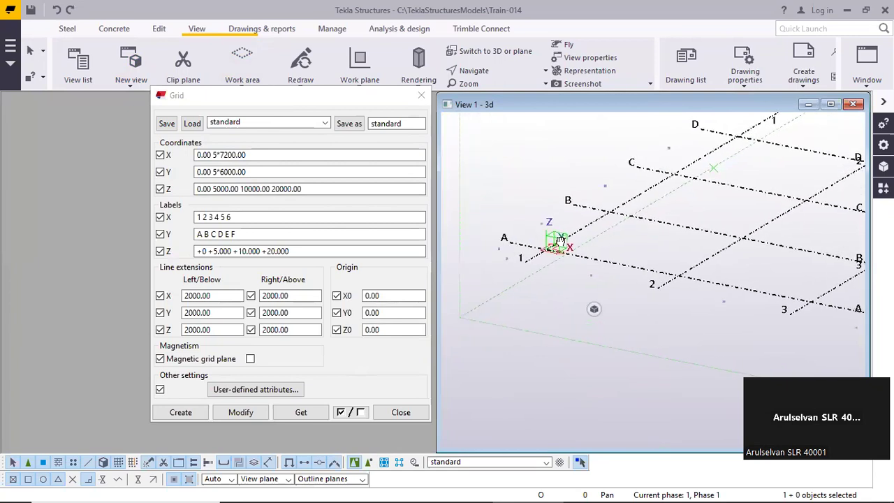
pyautogui.doubleClick(316, 172)
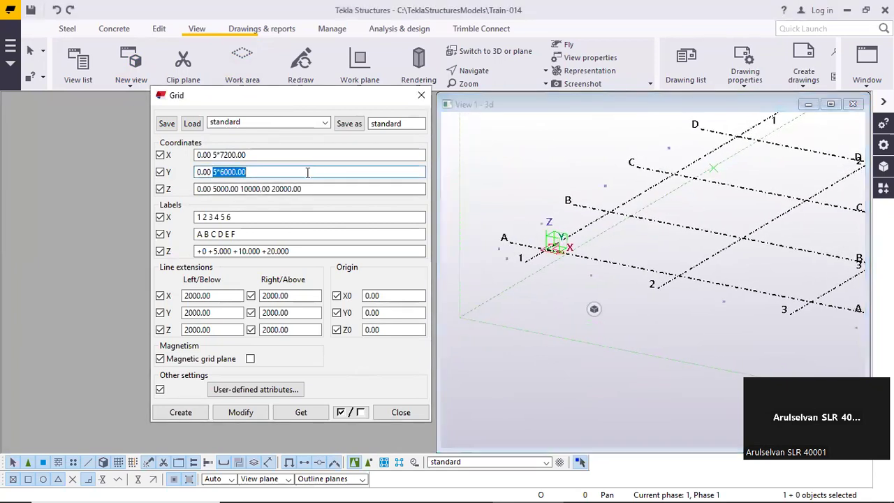
pyautogui.scroll(-4, 563, 242)
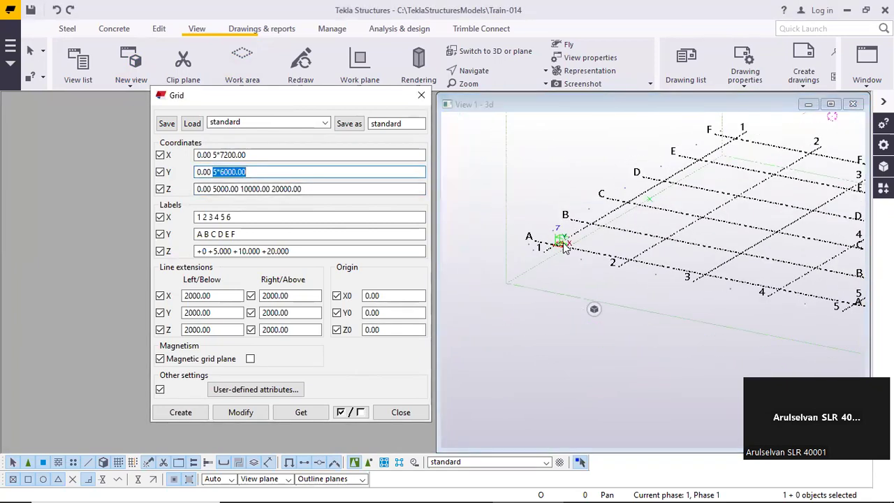
pyautogui.scroll(-3, 561, 248)
pyautogui.moveTo(606, 239); pyautogui.dragTo(547, 250, button='middle')
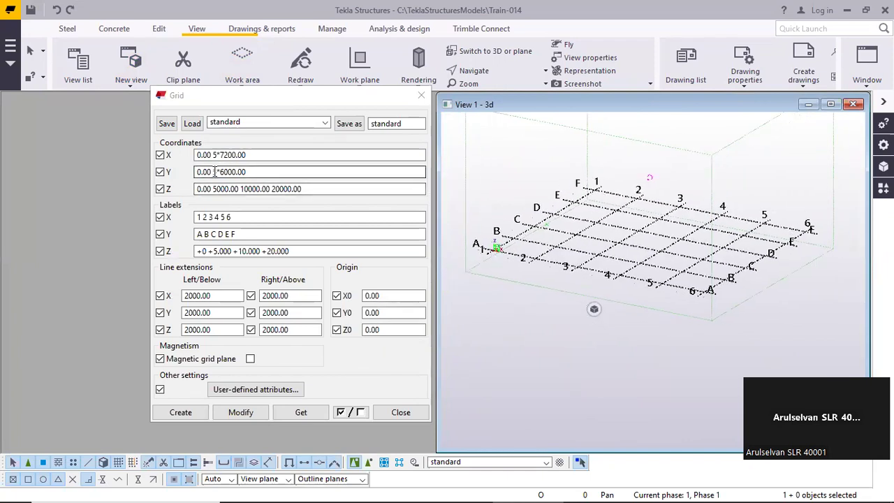
pyautogui.doubleClick(309, 174)
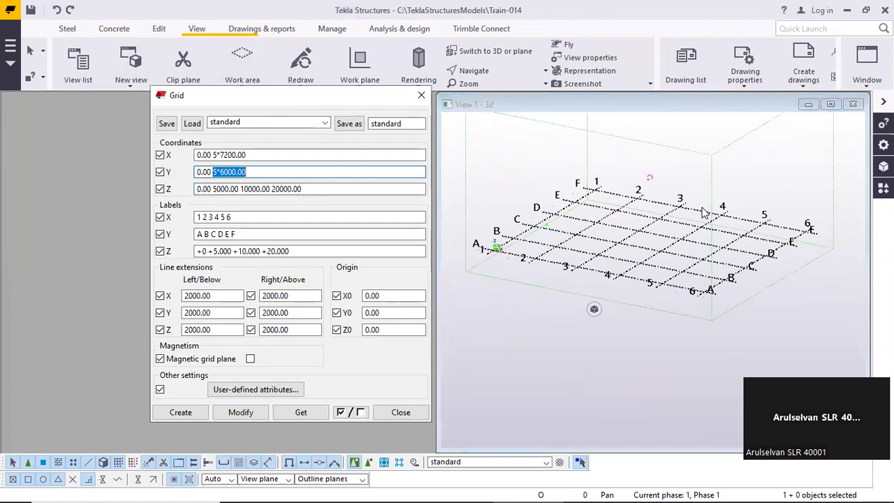
pyautogui.click(247, 172)
pyautogui.moveTo(214, 171); pyautogui.dragTo(322, 174)
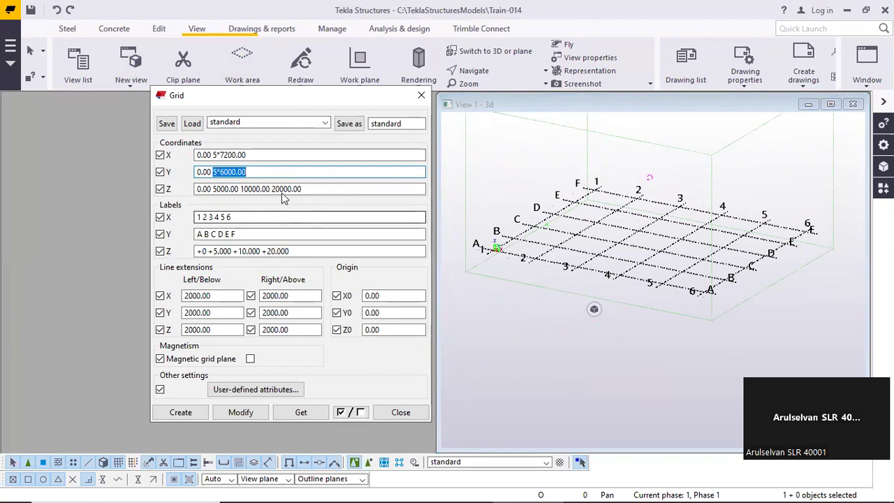
pyautogui.click(214, 172)
pyautogui.moveTo(214, 171); pyautogui.dragTo(289, 172)
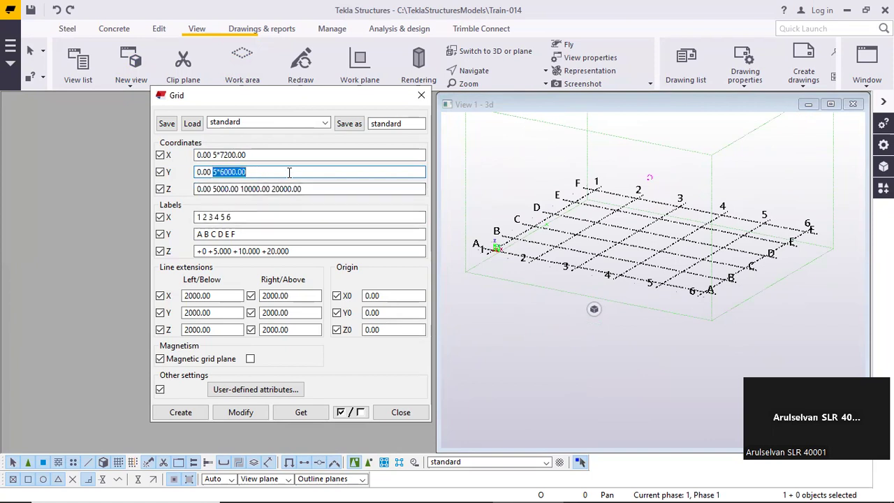
pyautogui.write('6')
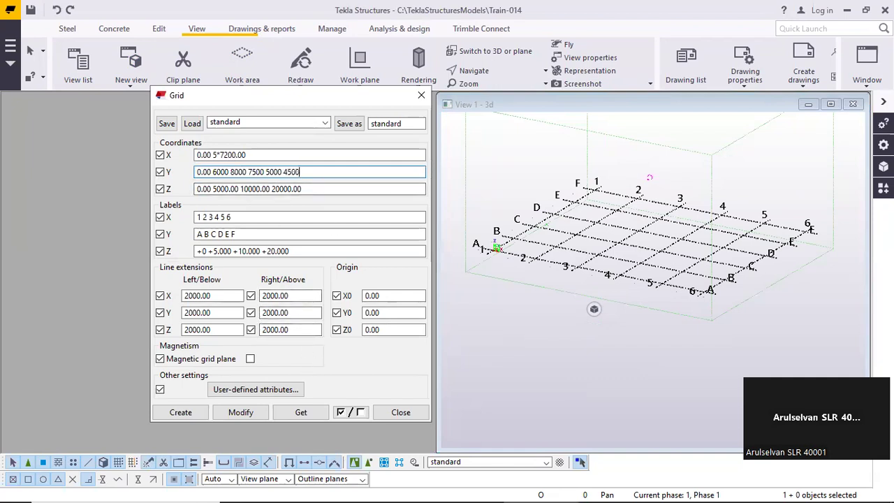
pyautogui.click(240, 412)
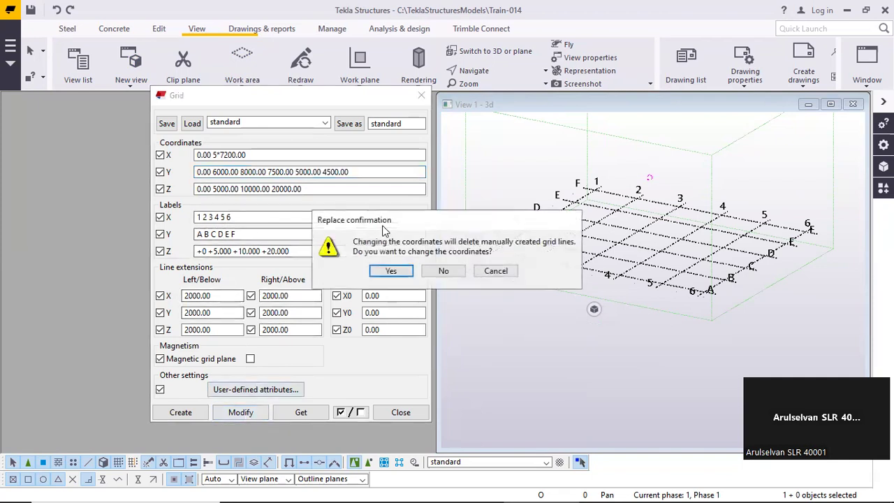
pyautogui.click(388, 272)
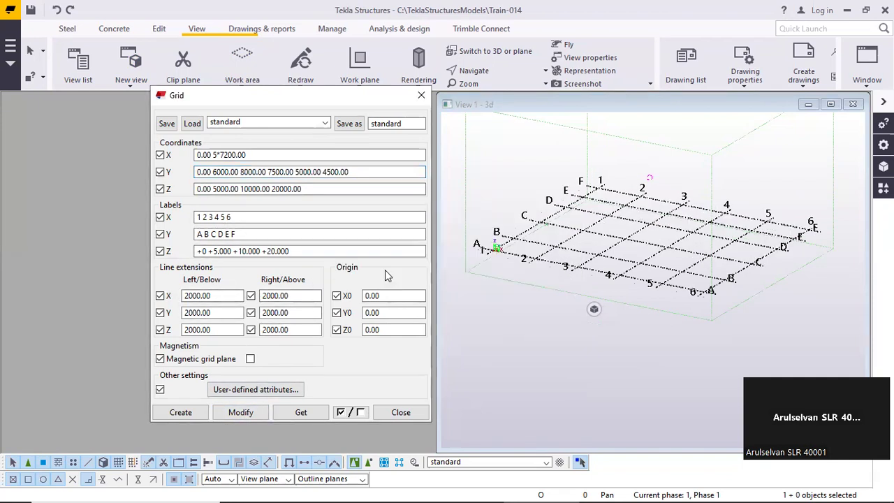
pyautogui.click(565, 227)
pyautogui.scroll(1, 562, 225)
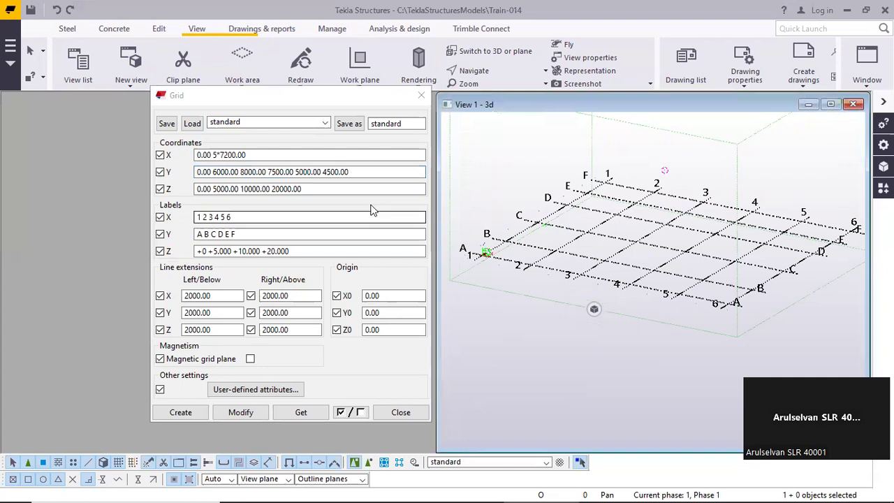
# Review the X and Y coordinate spacings in the grid properties against the numbered and lettered grid lines in the 3d view
pyautogui.click(248, 155)
pyautogui.moveTo(212, 156); pyautogui.dragTo(288, 155)
pyautogui.click(240, 155)
pyautogui.moveTo(213, 172)
pyautogui.mouseDown()
pyautogui.moveTo(352, 175)
pyautogui.moveTo(214, 172)
pyautogui.mouseUp()
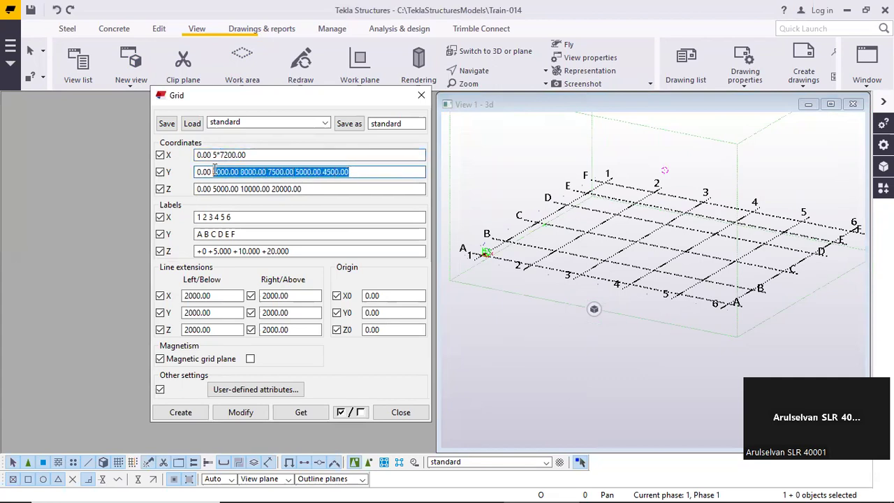
pyautogui.click(711, 276)
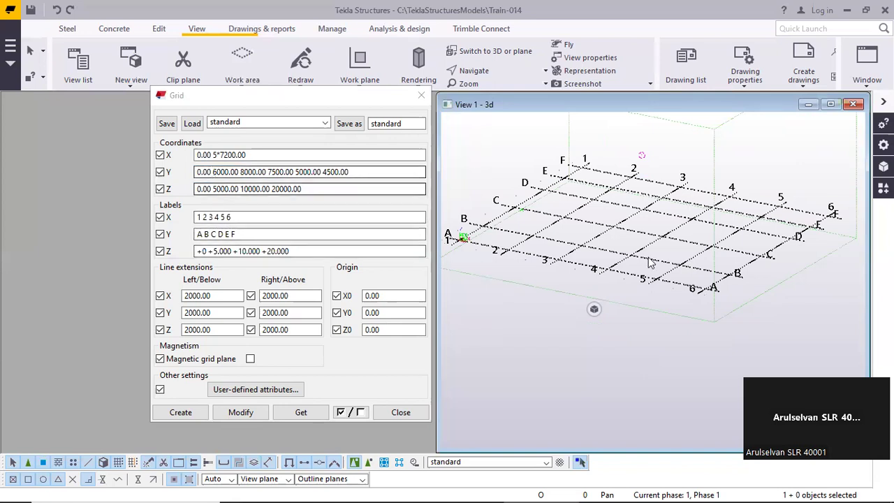
pyautogui.moveTo(789, 263); pyautogui.dragTo(728, 276, button='middle')
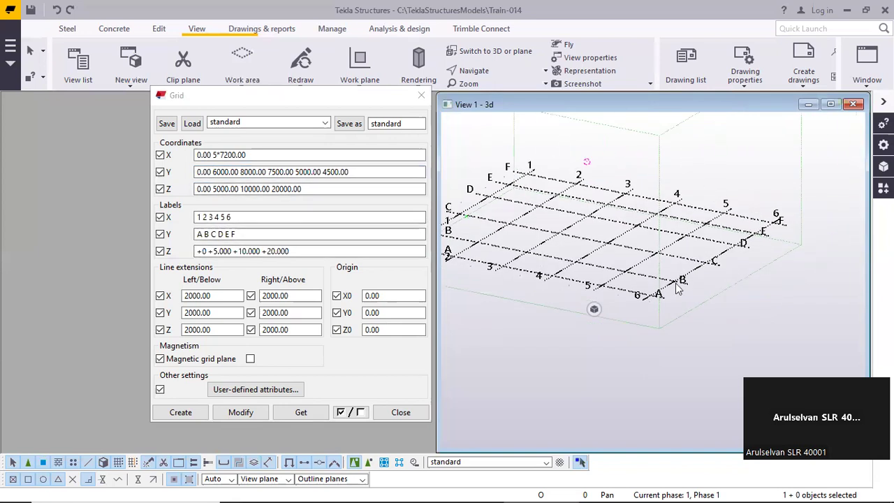
pyautogui.scroll(3, 767, 238)
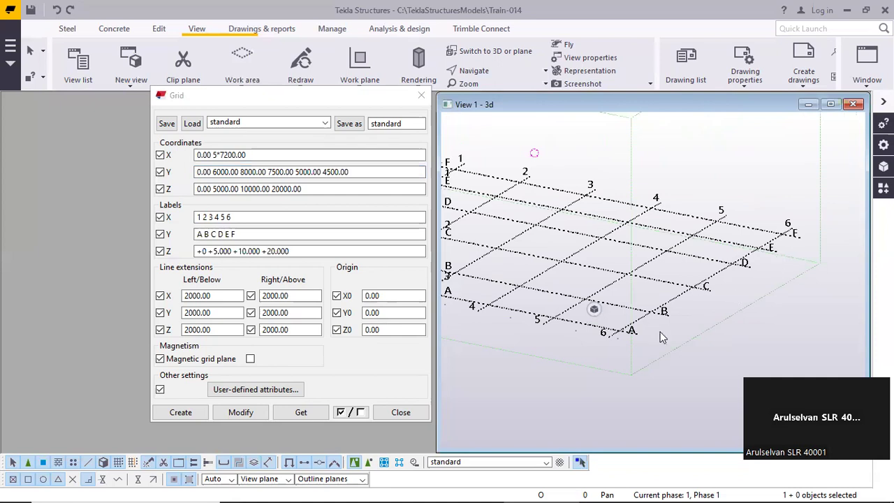
pyautogui.scroll(-3, 693, 297)
pyautogui.scroll(2, 660, 298)
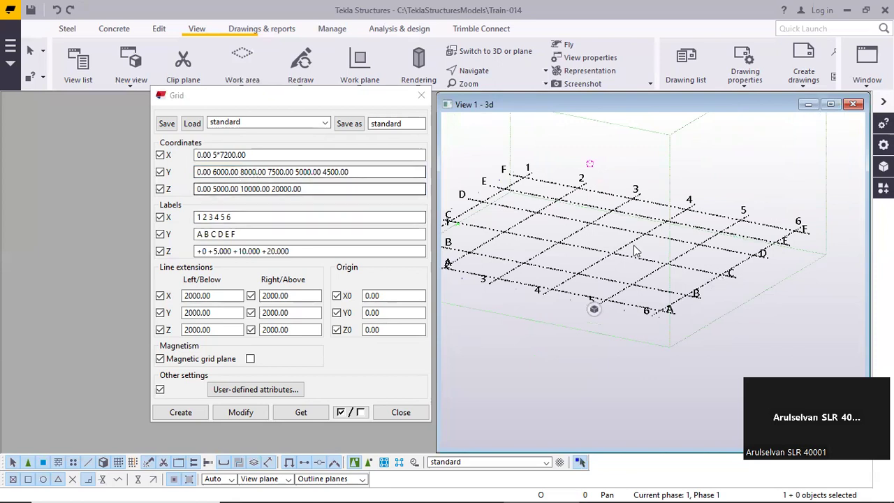
# Compare each Y coordinate value with the spacing between grid lines A to F along line 6 in the 3d view
pyautogui.scroll(5, 632, 266)
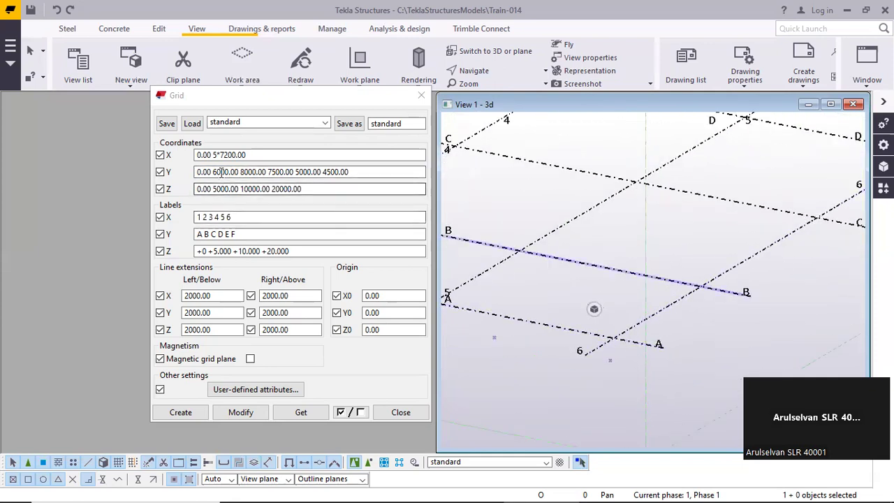
pyautogui.scroll(-2, 559, 319)
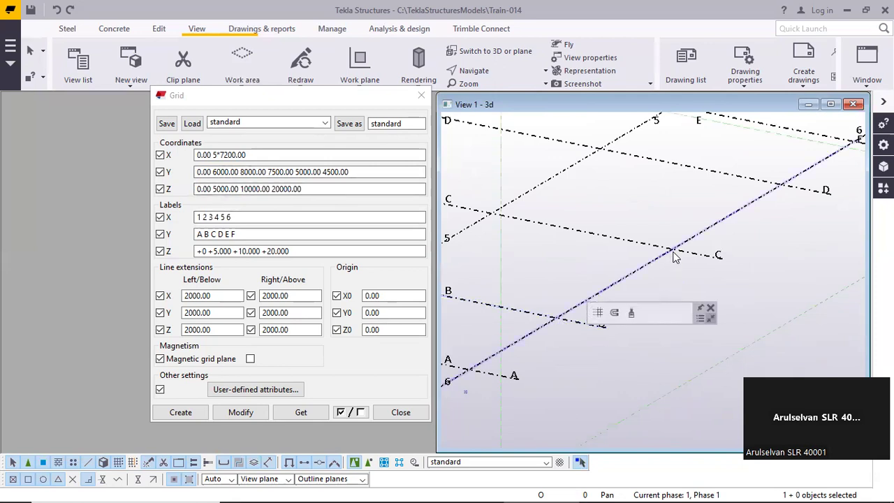
pyautogui.click(249, 172)
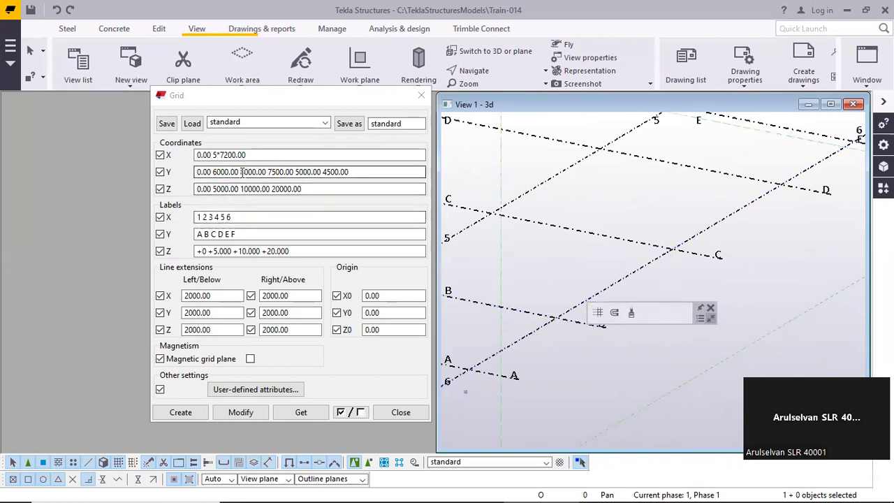
pyautogui.scroll(-3, 602, 266)
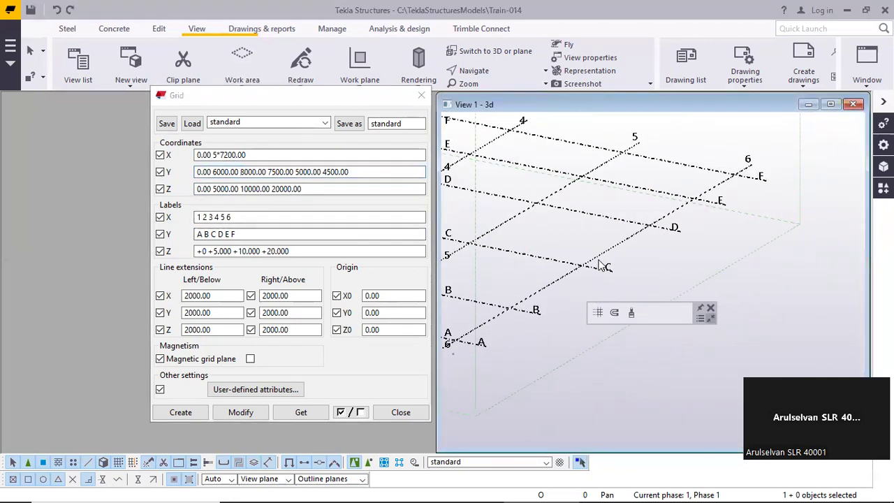
pyautogui.moveTo(602, 266); pyautogui.dragTo(571, 273, button='middle')
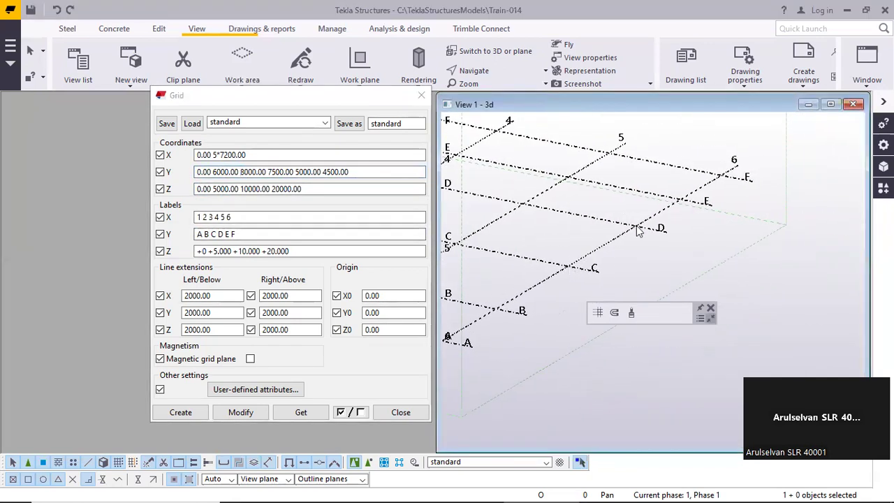
pyautogui.scroll(-5, 645, 227)
pyautogui.scroll(4, 606, 247)
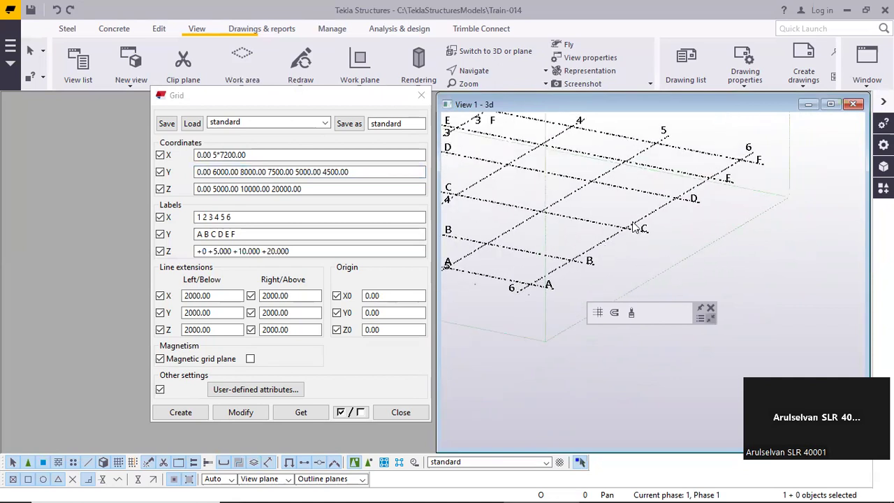
pyautogui.scroll(-1, 584, 269)
pyautogui.scroll(2, 584, 269)
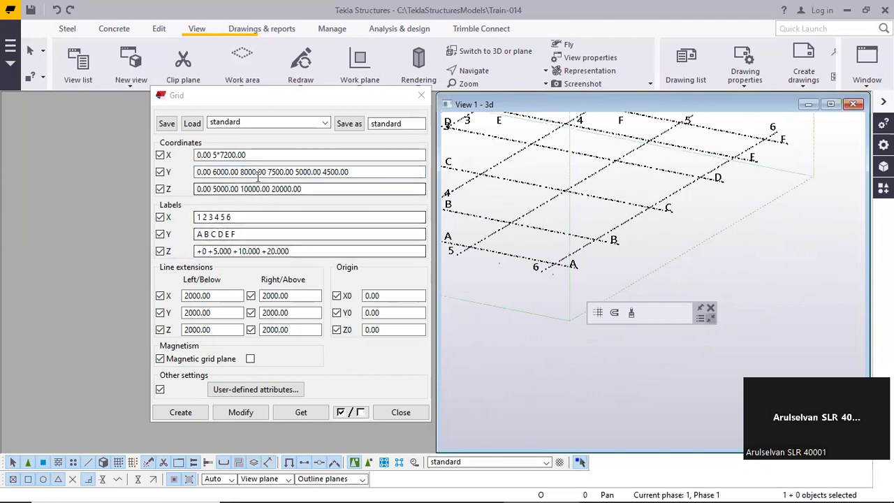
pyautogui.scroll(-2, 545, 224)
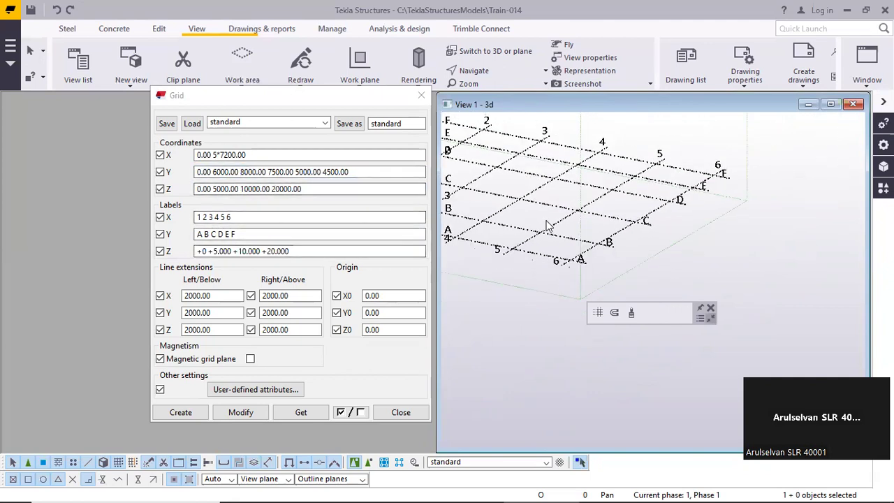
pyautogui.click(262, 175)
pyautogui.moveTo(348, 173); pyautogui.dragTo(211, 175)
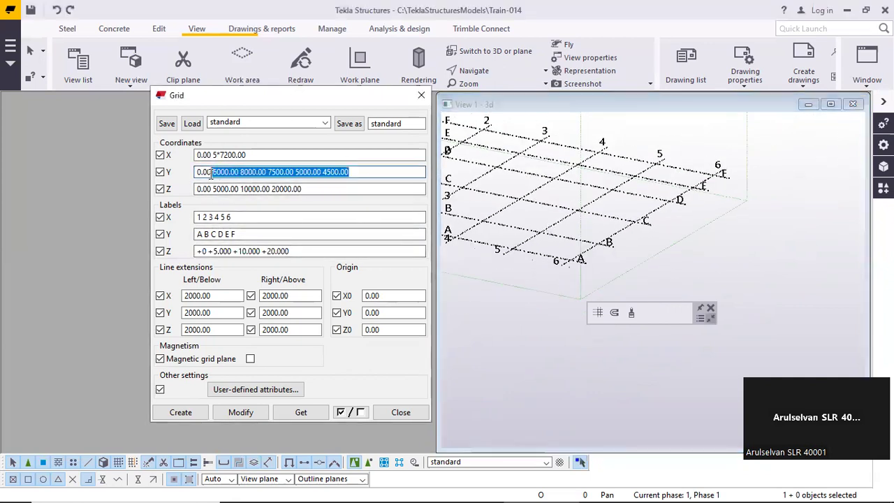
pyautogui.moveTo(355, 173); pyautogui.dragTo(211, 173)
pyautogui.click(355, 173)
pyautogui.moveTo(352, 174); pyautogui.dragTo(212, 173)
pyautogui.click(360, 172)
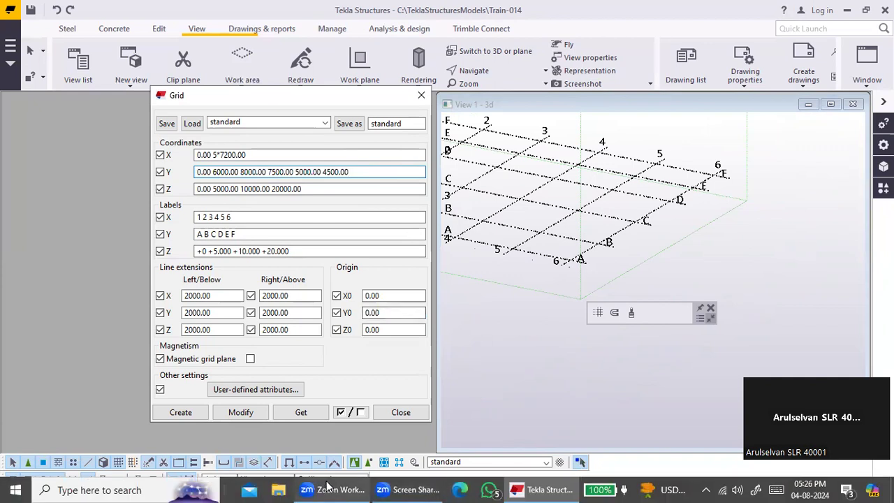
# Switch to File Explorer and open the MY-DOCUMENTS folder on the New Volume (F:) drive
pyautogui.click(280, 488)
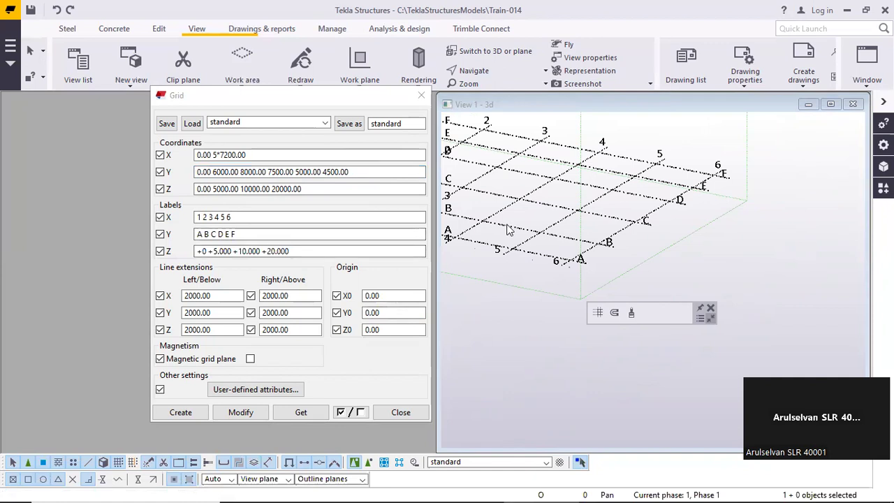
pyautogui.scroll(-2, 304, 343)
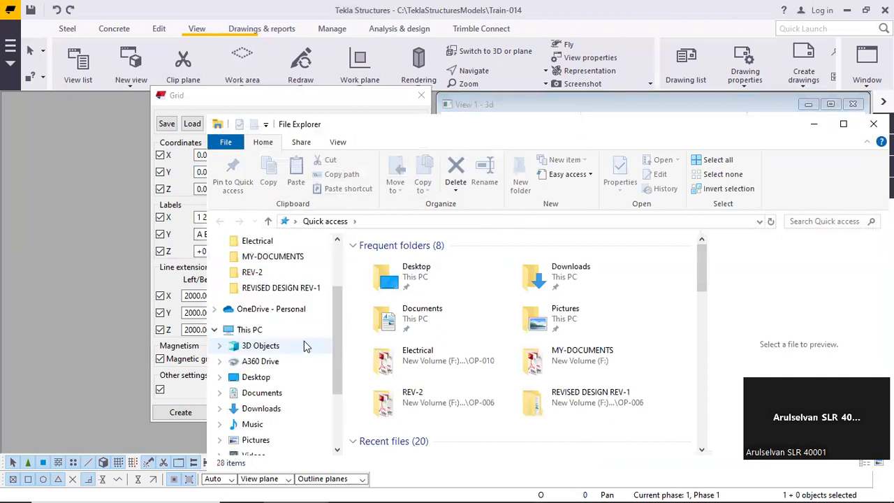
pyautogui.scroll(-2, 303, 345)
pyautogui.click(272, 414)
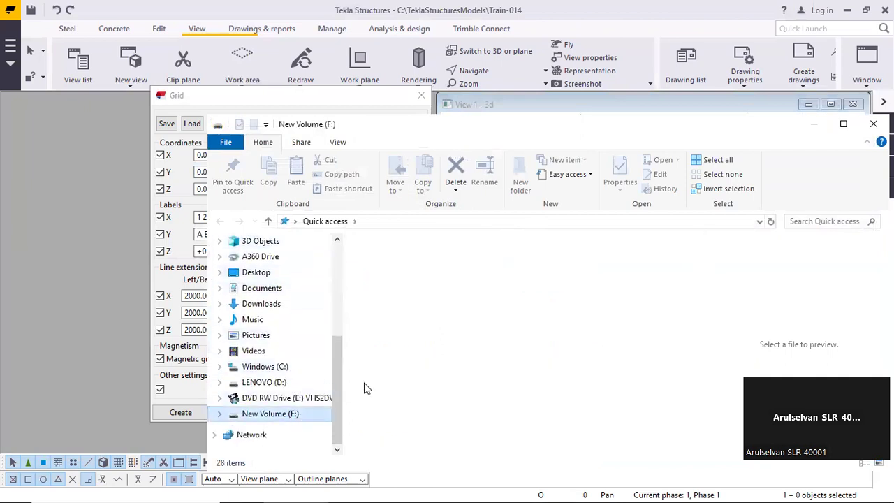
pyautogui.click(411, 289)
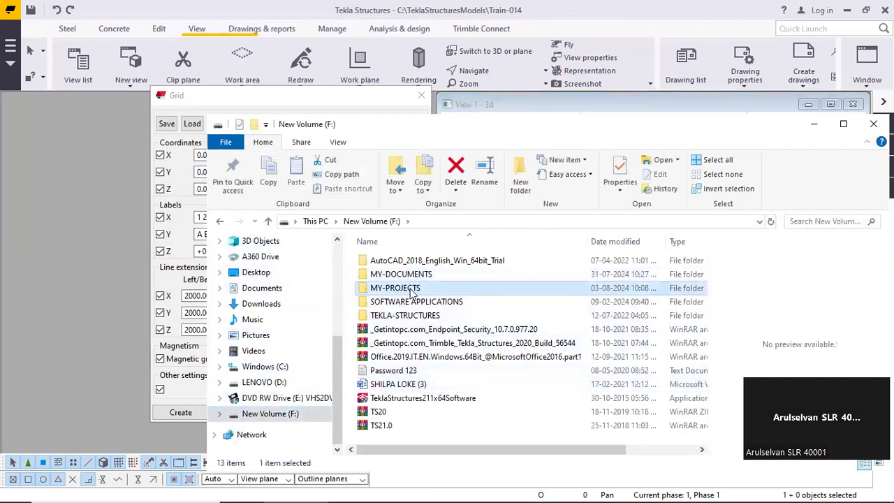
pyautogui.doubleClick(412, 289)
pyautogui.click(220, 221)
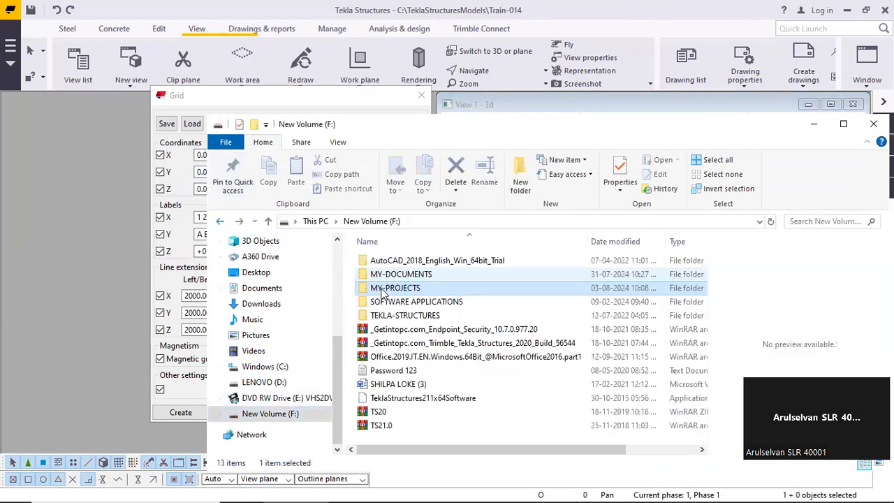
pyautogui.doubleClick(401, 274)
# Find and open the TEKLA-BASIC folder inside MY-DOCUMENTS
pyautogui.scroll(-2, 480, 320)
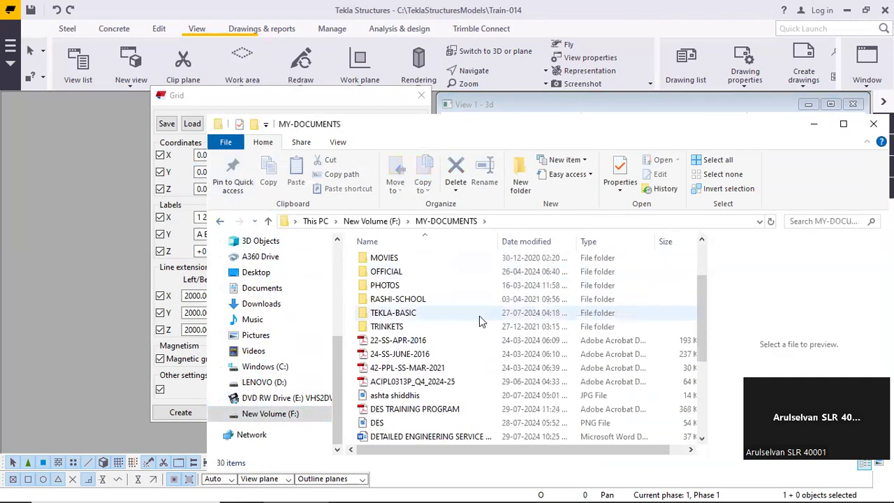
pyautogui.scroll(-4, 498, 320)
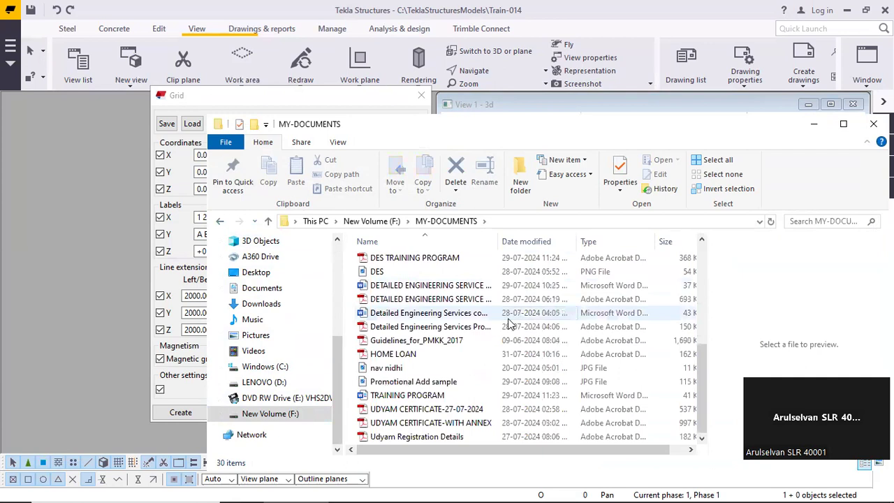
pyautogui.scroll(4, 510, 324)
pyautogui.scroll(1, 510, 323)
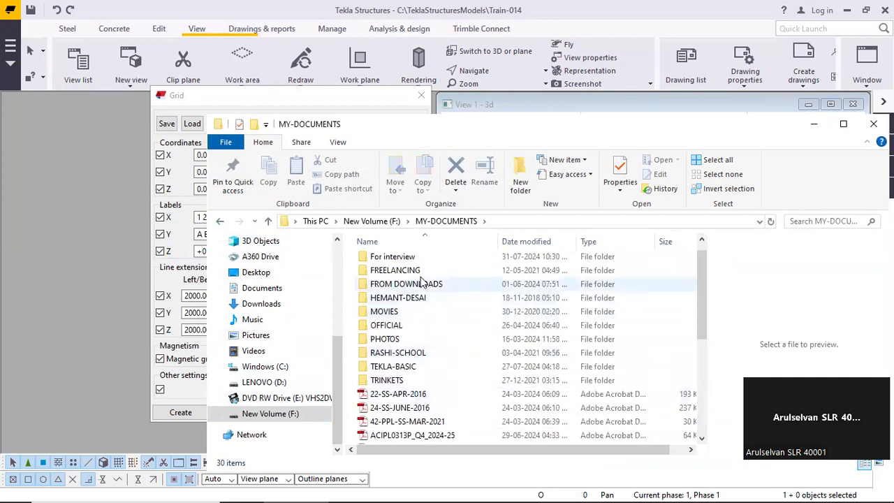
pyautogui.doubleClick(408, 367)
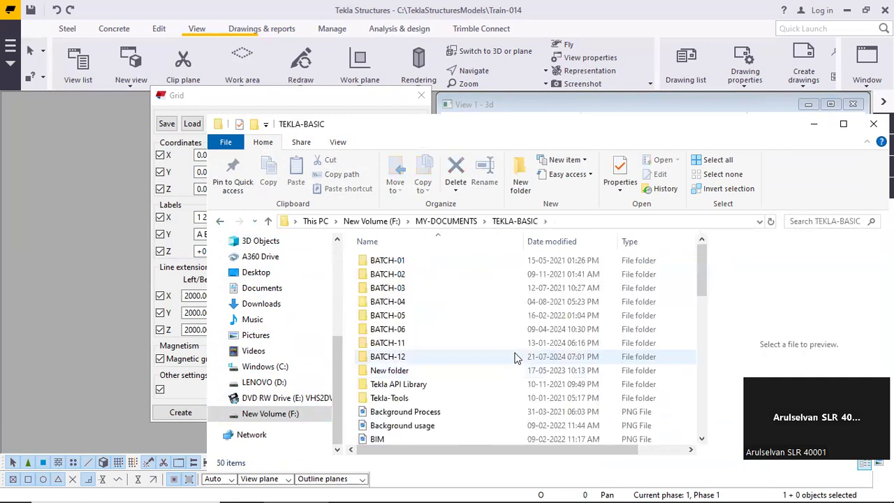
# Open the TSM-ALL PDF from the TEKLA-BASIC folder in Adobe Reader
pyautogui.scroll(-10, 515, 350)
pyautogui.scroll(-2, 515, 349)
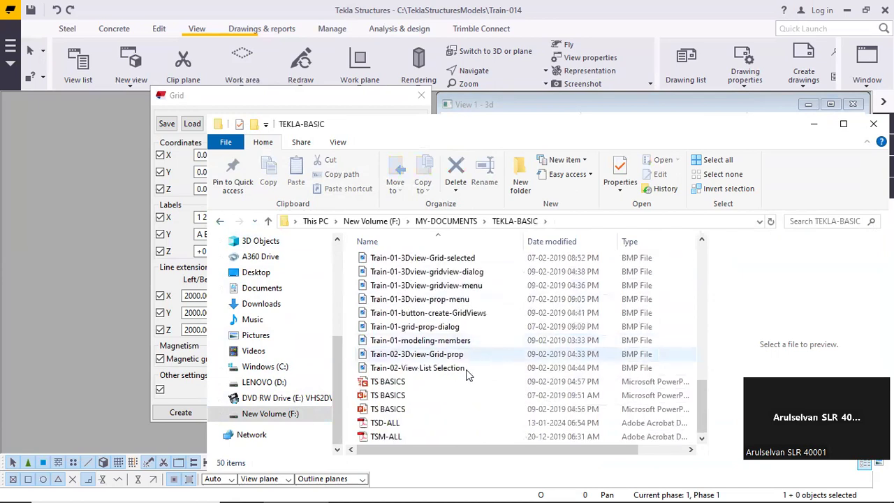
pyautogui.click(390, 436)
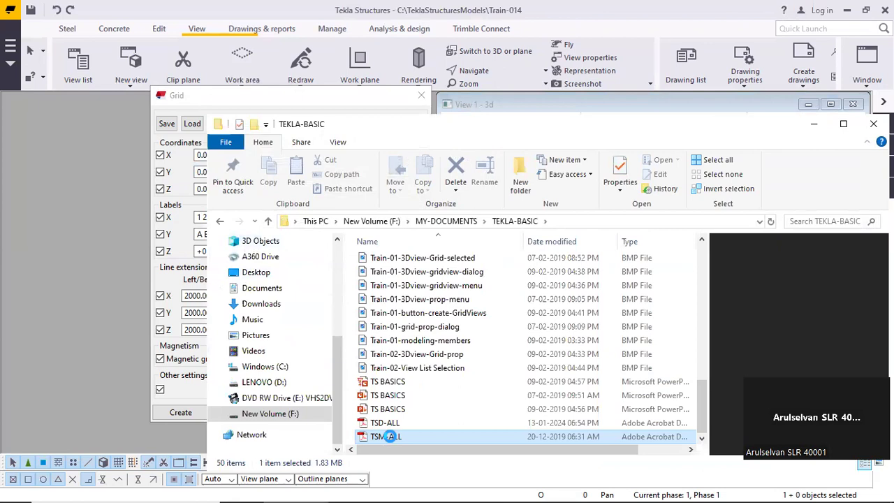
pyautogui.rightClick(390, 437)
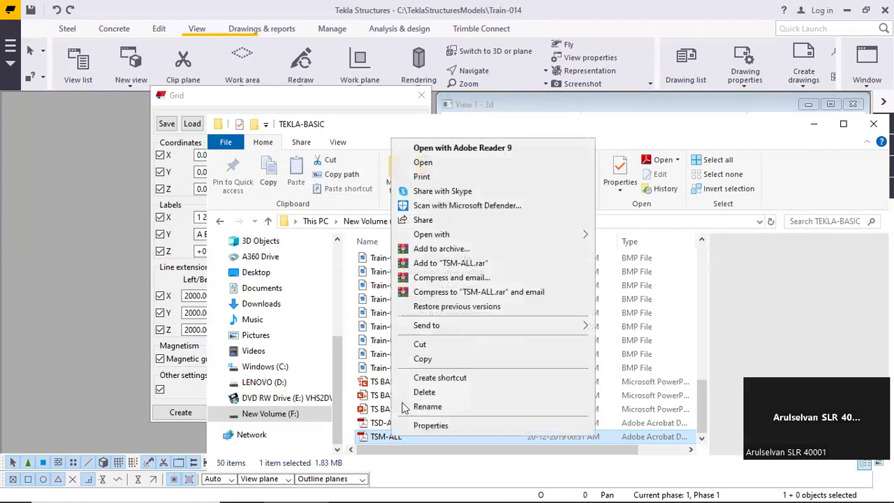
pyautogui.moveTo(445, 242)
pyautogui.click(613, 241)
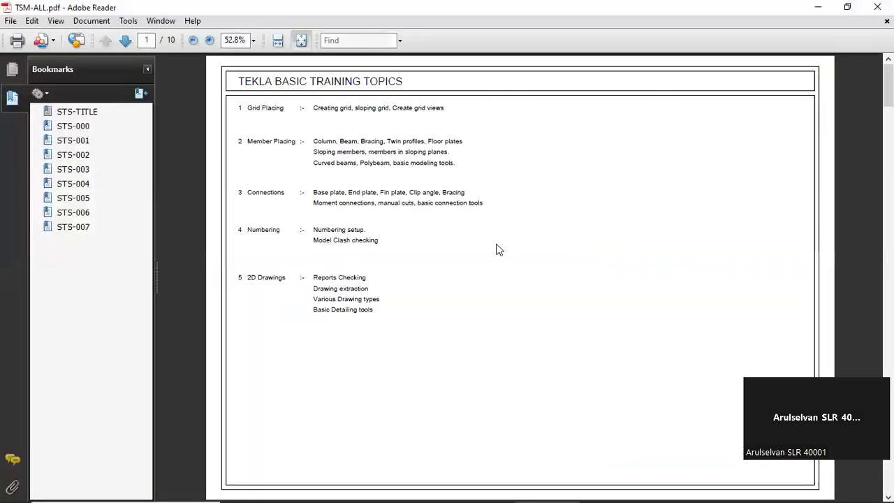
# Go to page 3 of the PDF, drawing STS-001, and examine the bolted gusset connection in Detail-1 up close
pyautogui.scroll(-6, 500, 244)
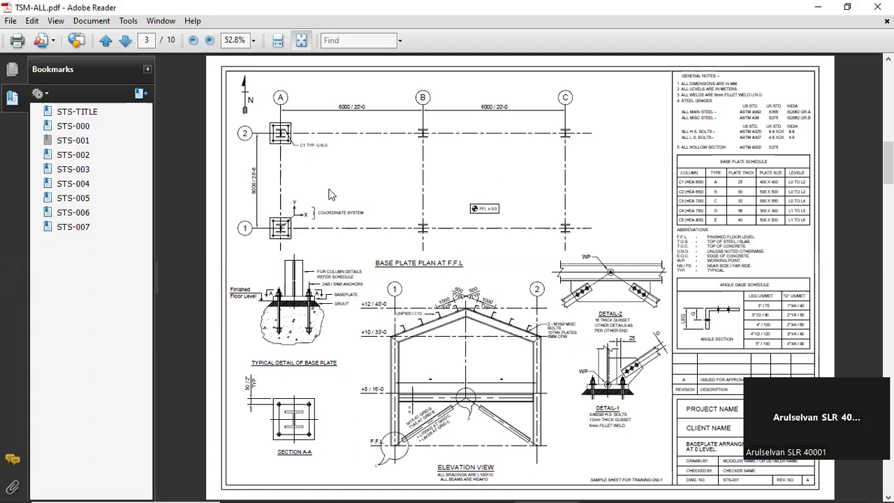
pyautogui.scroll(-3, 332, 194)
pyautogui.scroll(-2, 333, 188)
pyautogui.scroll(2, 333, 188)
pyautogui.scroll(2, 333, 190)
pyautogui.keyDown('ctrl'); pyautogui.scroll(5, 637, 412); pyautogui.keyUp('ctrl')
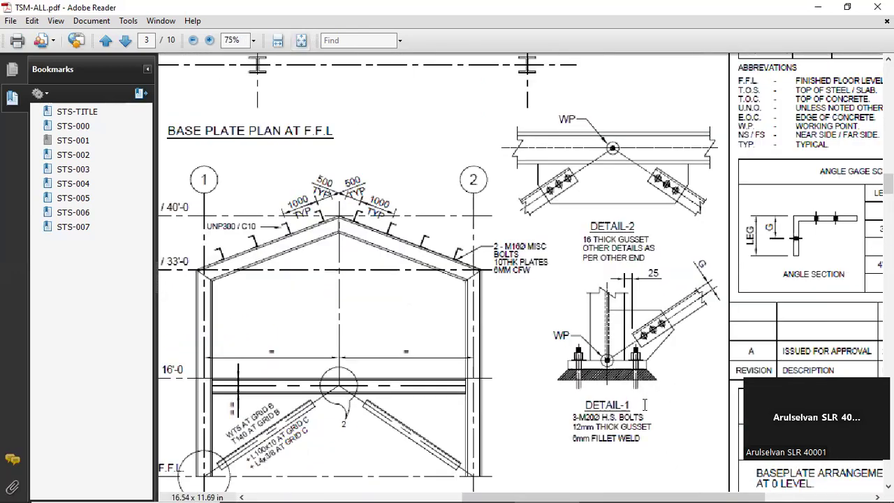
pyautogui.moveTo(620, 352); pyautogui.dragTo(433, 272, button='middle')
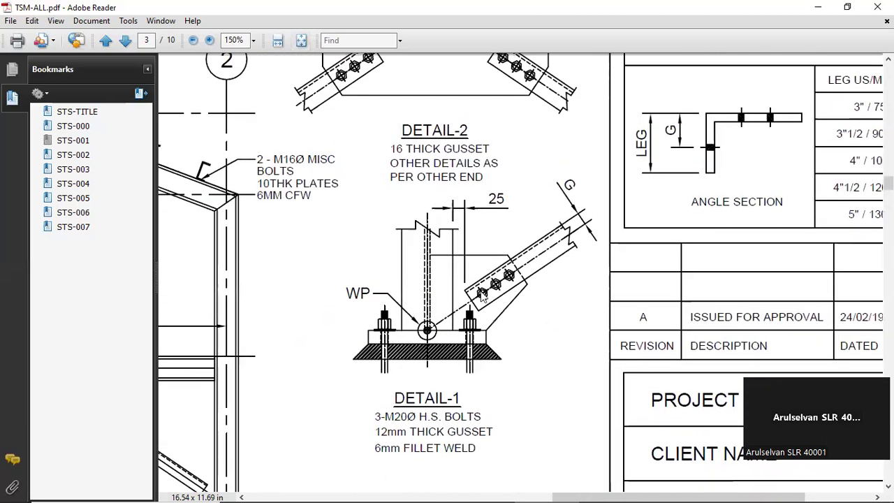
# Examine the elevation view and the base plate plan's grid layout on drawing STS-001
pyautogui.keyDown('ctrl'); pyautogui.scroll(-3, 482, 294); pyautogui.keyUp('ctrl')
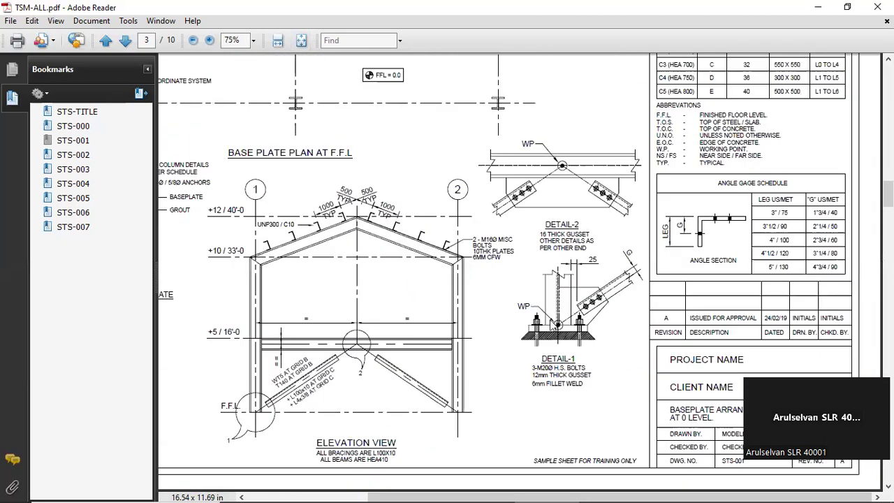
pyautogui.keyDown('ctrl'); pyautogui.scroll(2, 339, 376); pyautogui.keyUp('ctrl')
pyautogui.keyDown('ctrl'); pyautogui.scroll(-2, 374, 362); pyautogui.keyUp('ctrl')
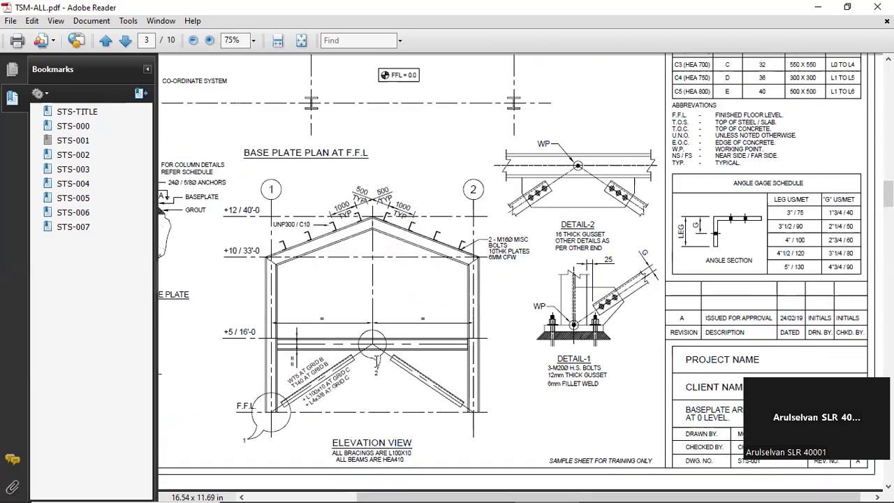
pyautogui.keyDown('ctrl'); pyautogui.scroll(-1, 376, 359); pyautogui.keyUp('ctrl')
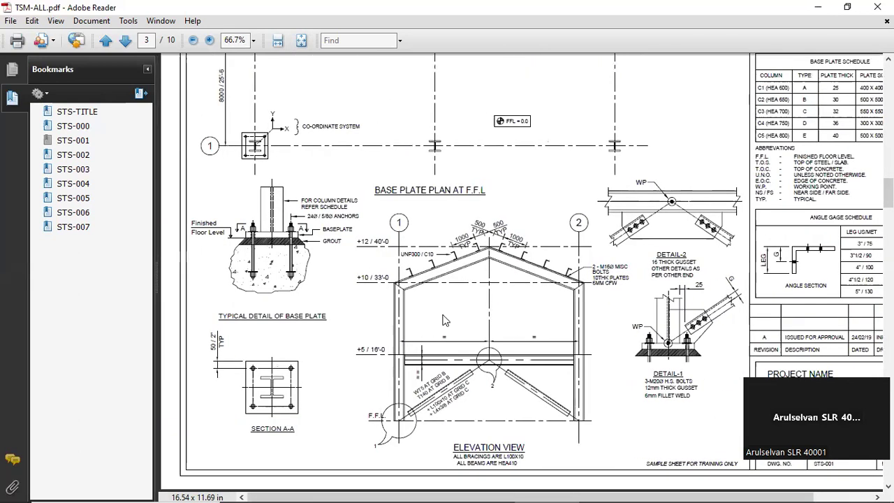
pyautogui.scroll(4, 442, 304)
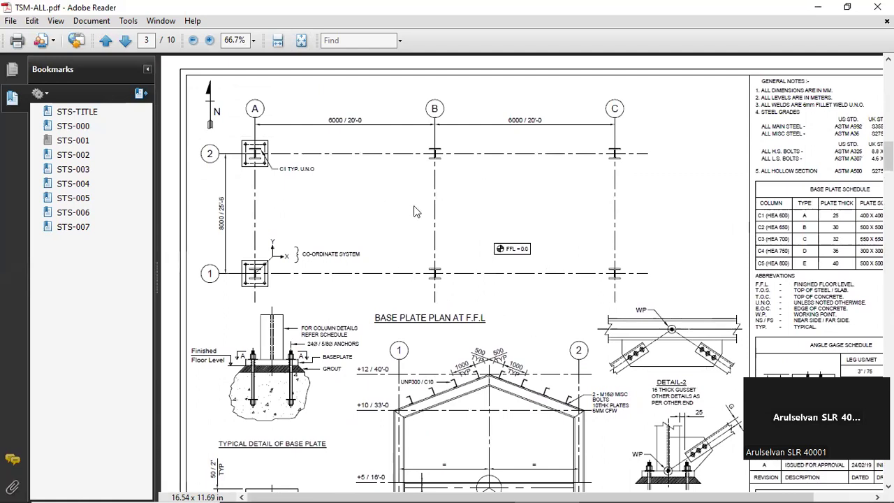
# Fit the full page in view and compare the base plate plan on STS-001 with the framing plan on STS-002
pyautogui.click(296, 43)
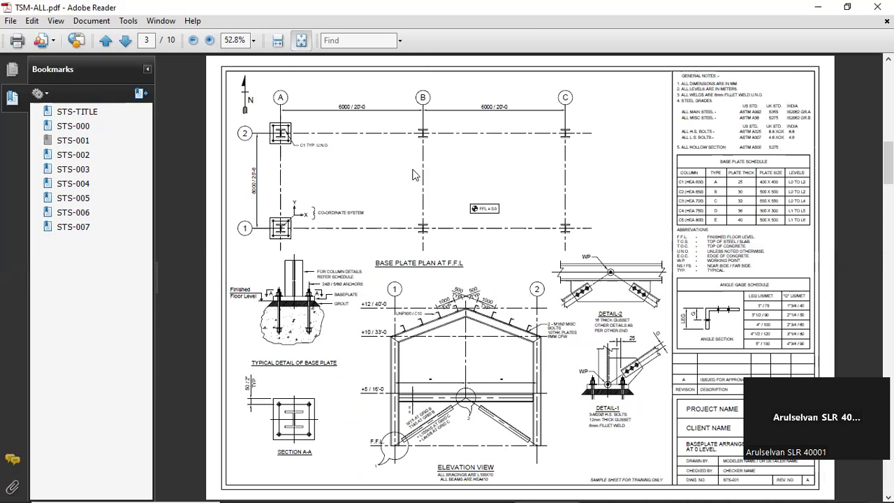
pyautogui.scroll(-1, 414, 173)
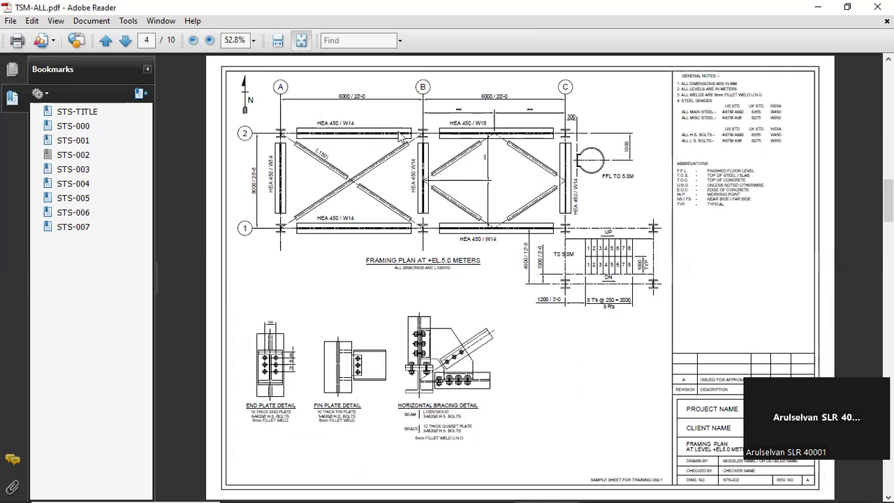
pyautogui.scroll(1, 399, 137)
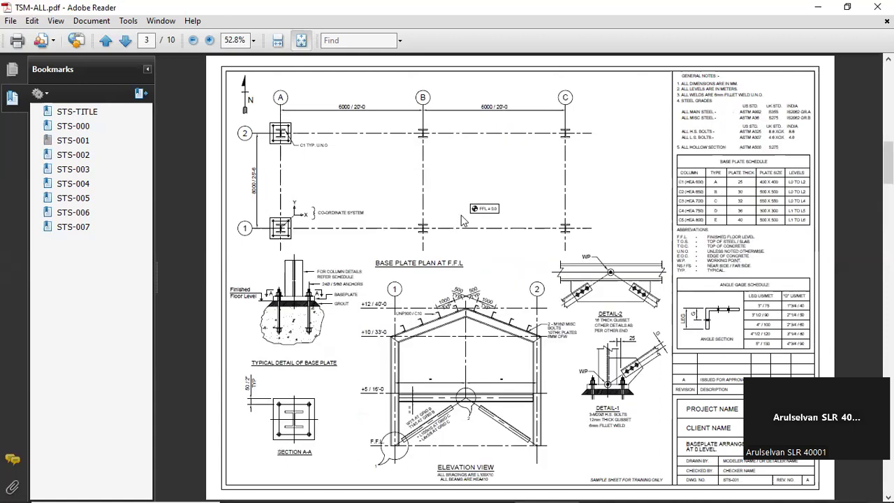
pyautogui.scroll(-1, 469, 219)
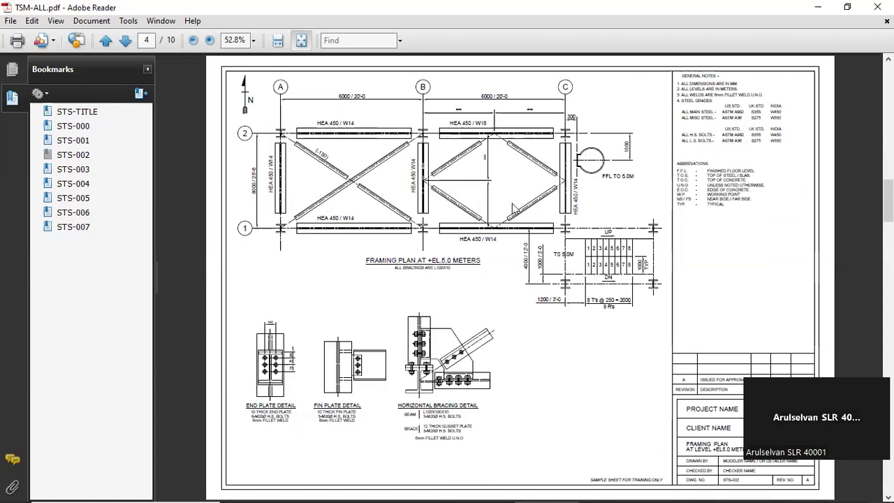
pyautogui.scroll(1, 477, 207)
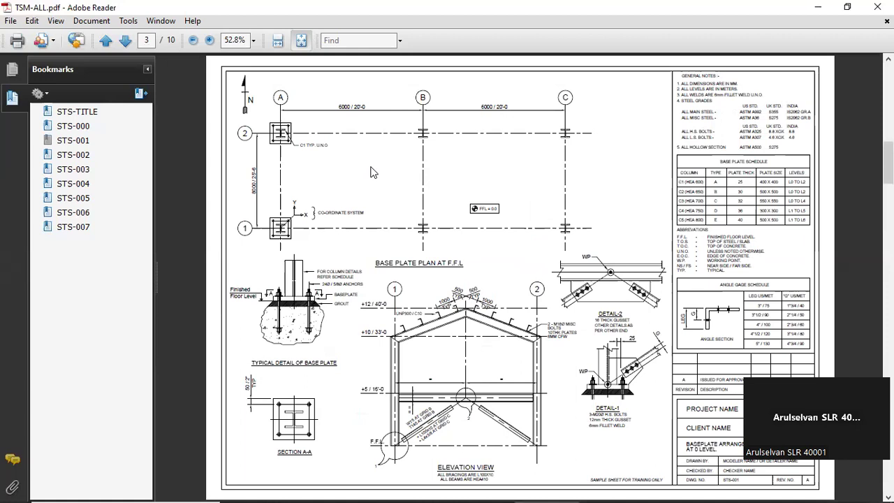
pyautogui.scroll(-3, 440, 206)
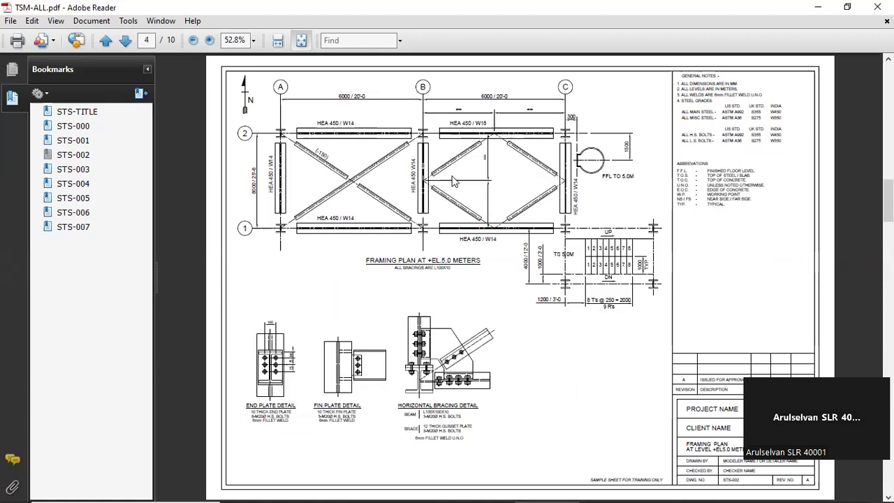
pyautogui.scroll(3, 452, 181)
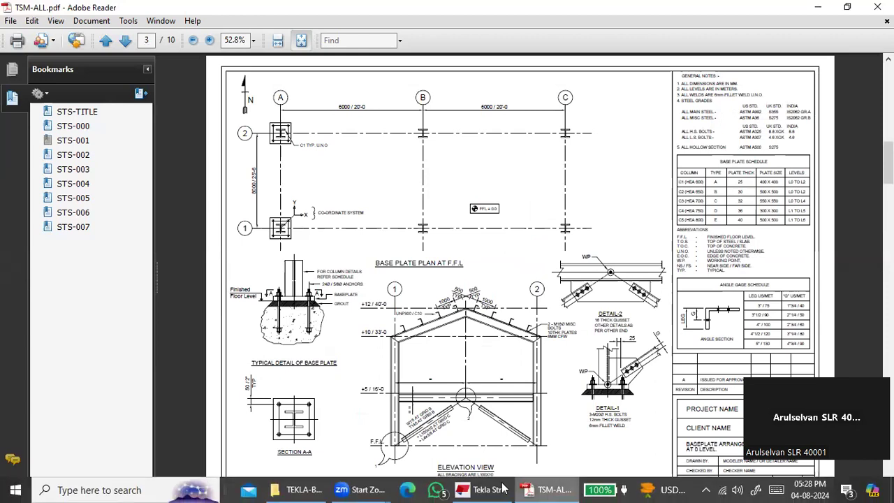
# Open the Project Life Cycle image from the TEKLA-BASIC folder and view its diagram
pyautogui.click(304, 489)
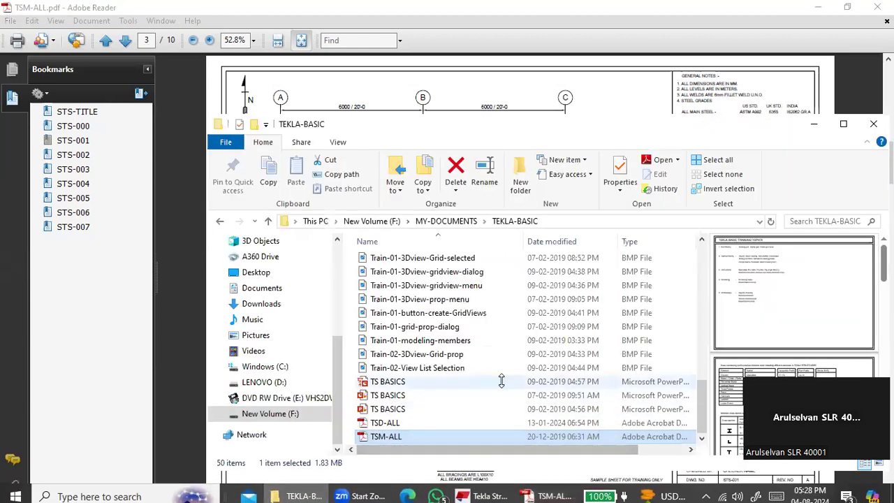
pyautogui.scroll(6, 506, 365)
pyautogui.scroll(2, 503, 356)
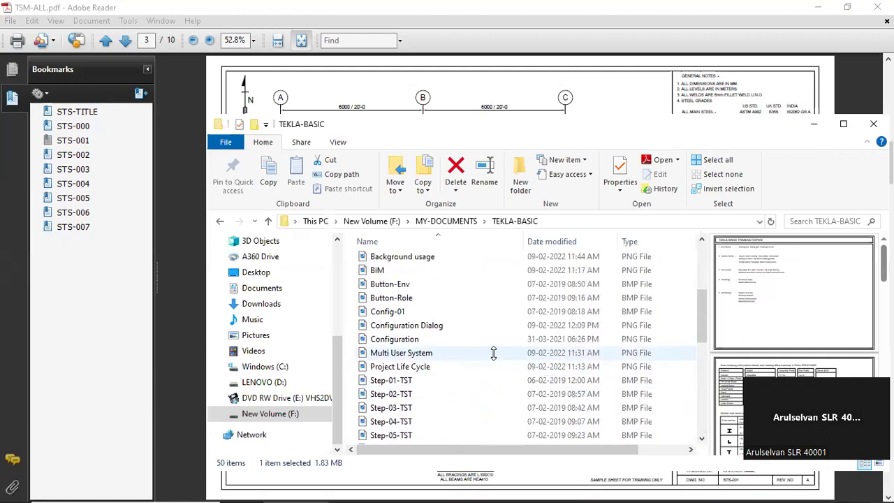
pyautogui.click(417, 366)
pyautogui.doubleClick(420, 366)
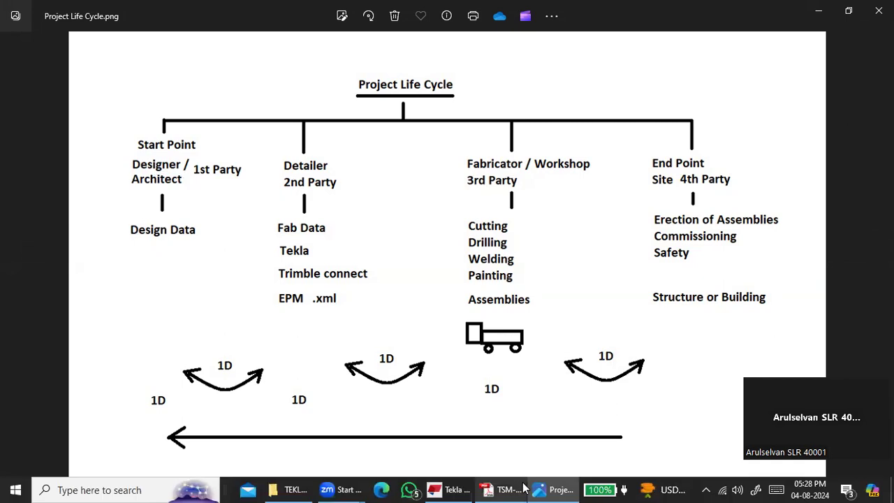
# Return to the TSM-ALL PDF in Adobe Reader and examine the base plate schedule on drawing STS-001 up close
pyautogui.click(497, 489)
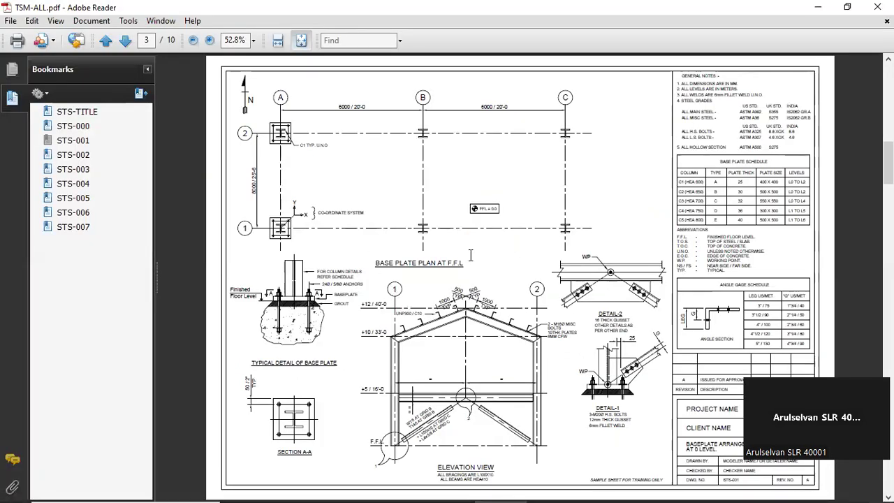
pyautogui.scroll(-3, 393, 276)
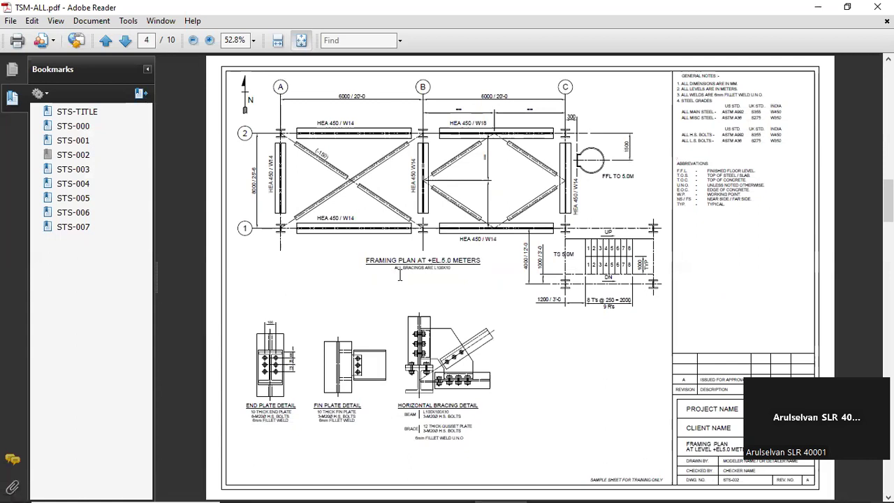
pyautogui.scroll(3, 401, 274)
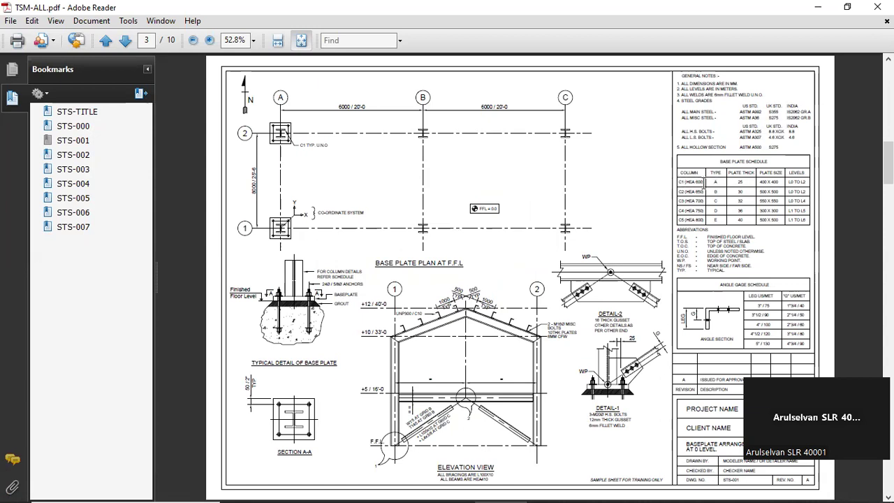
pyautogui.keyDown('ctrl'); pyautogui.scroll(5, 795, 191); pyautogui.keyUp('ctrl')
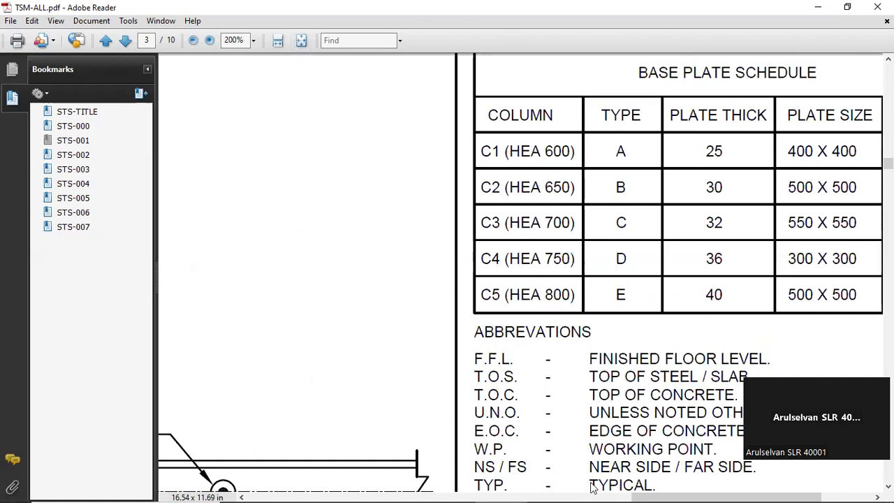
# In Tekla Structures, close the grid settings and pick HEA600 in the profile catalog of the steel beam properties
pyautogui.click(450, 490)
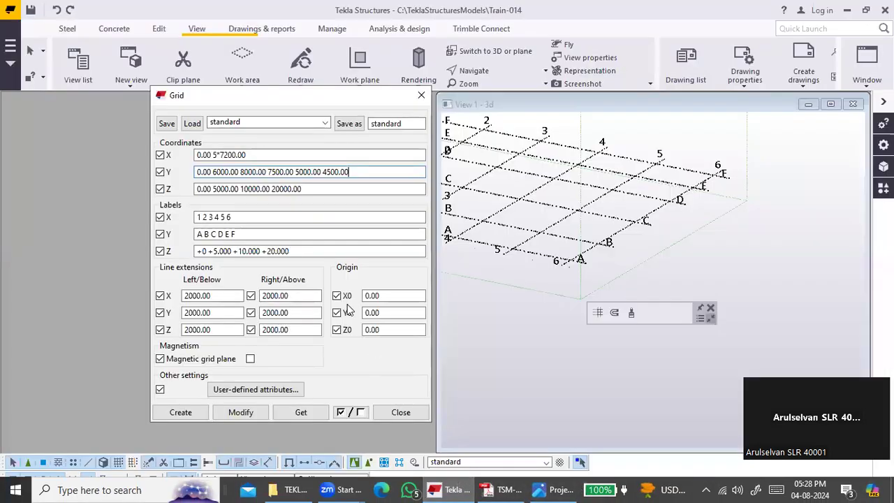
pyautogui.click(421, 95)
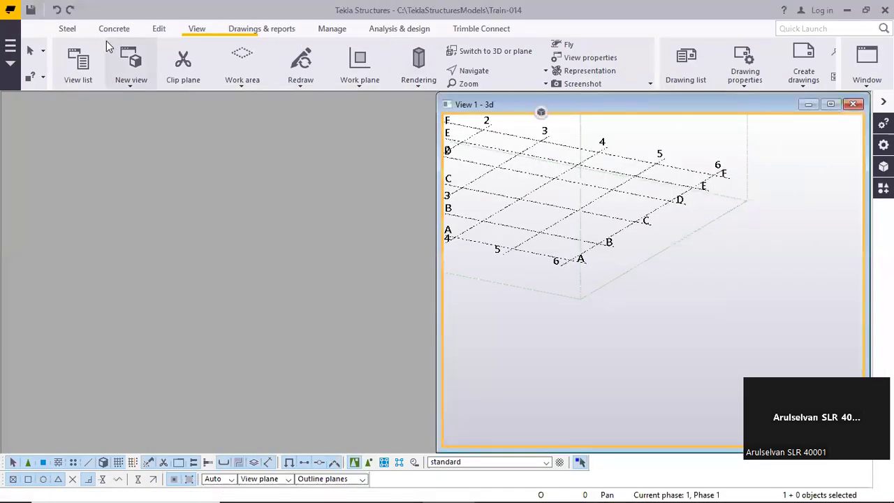
pyautogui.click(68, 29)
pyautogui.click(109, 64)
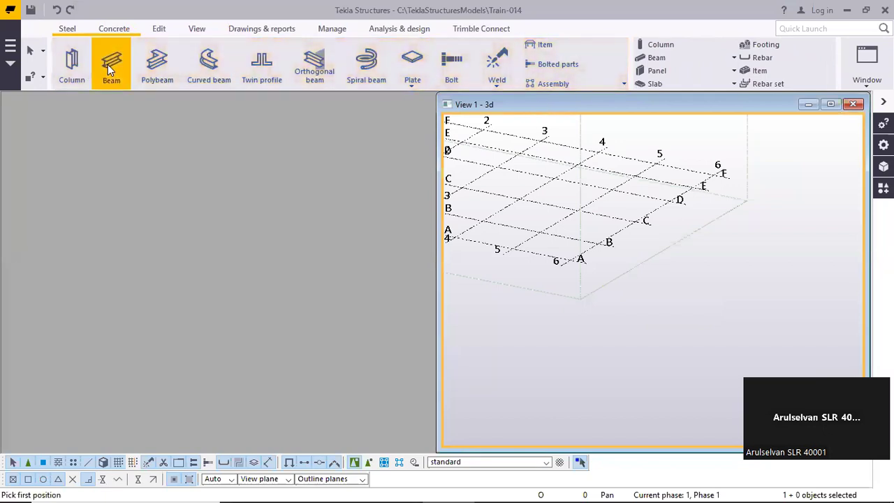
pyautogui.doubleClick(108, 65)
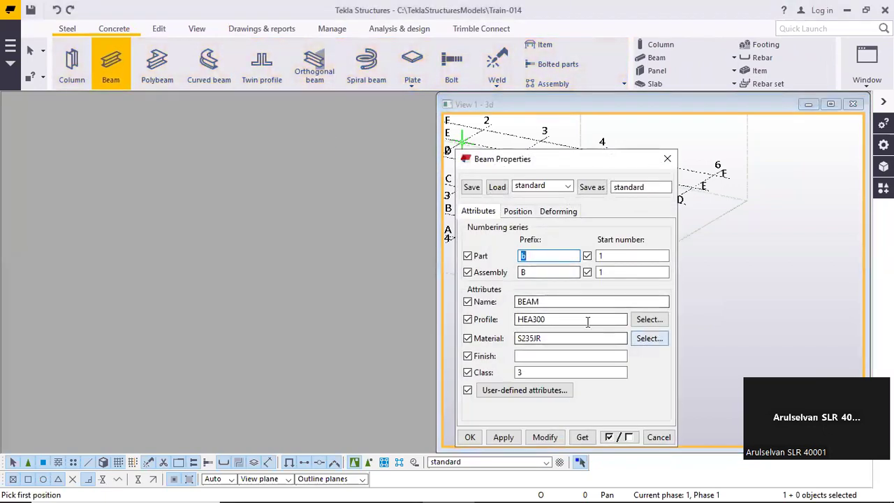
pyautogui.click(642, 319)
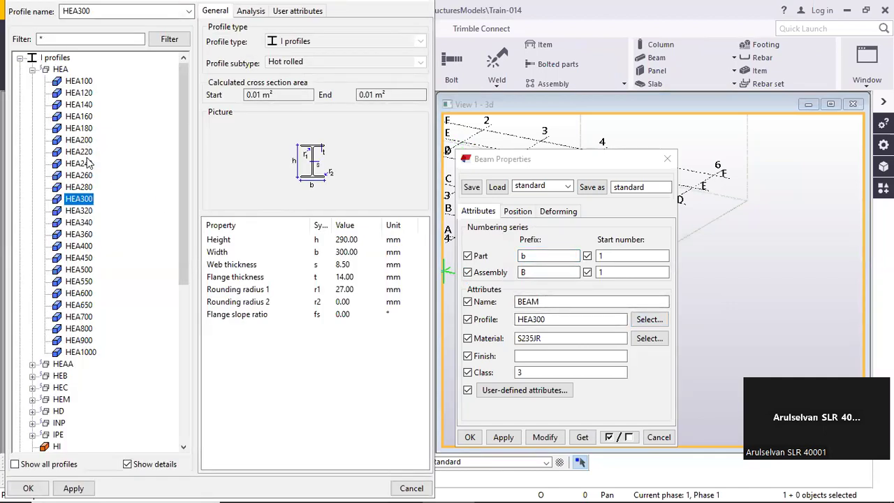
pyautogui.click(82, 295)
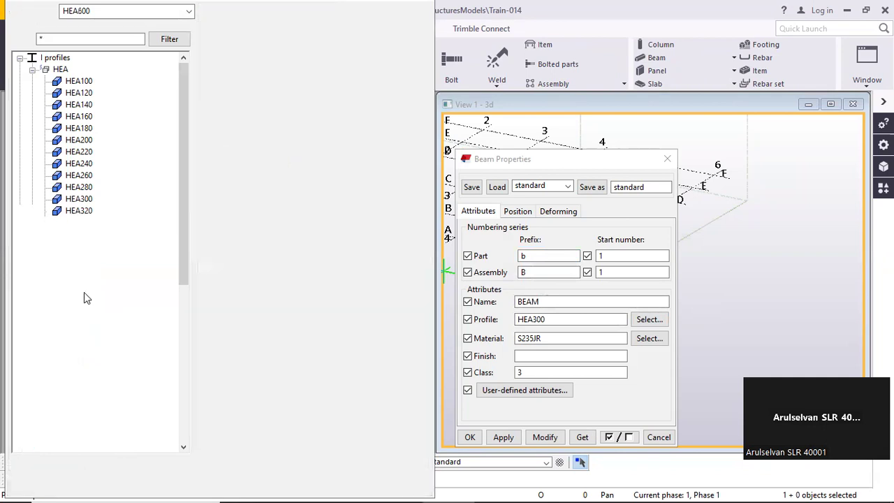
# Check the HEA column sizes in the TSM-ALL PDF's base plate schedule against the Tekla Structures profile catalog
pyautogui.moveTo(471, 488)
pyautogui.click(507, 490)
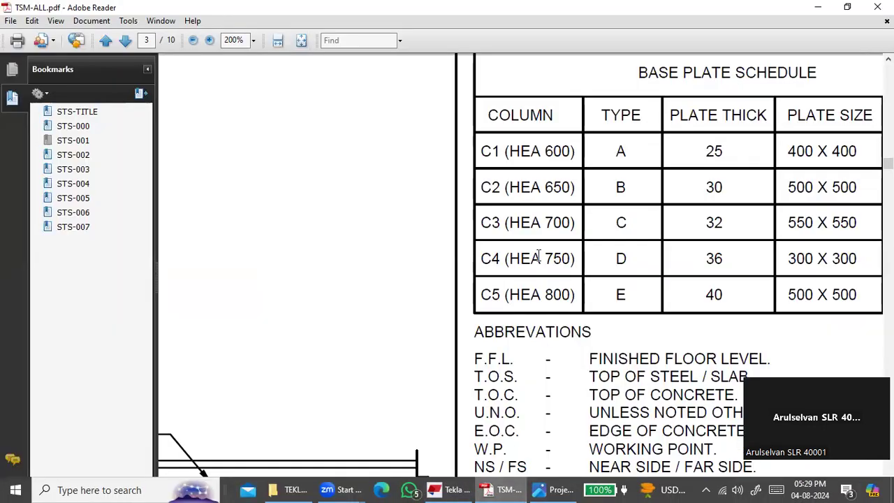
pyautogui.keyDown('ctrl'); pyautogui.scroll(-1, 584, 180); pyautogui.keyUp('ctrl')
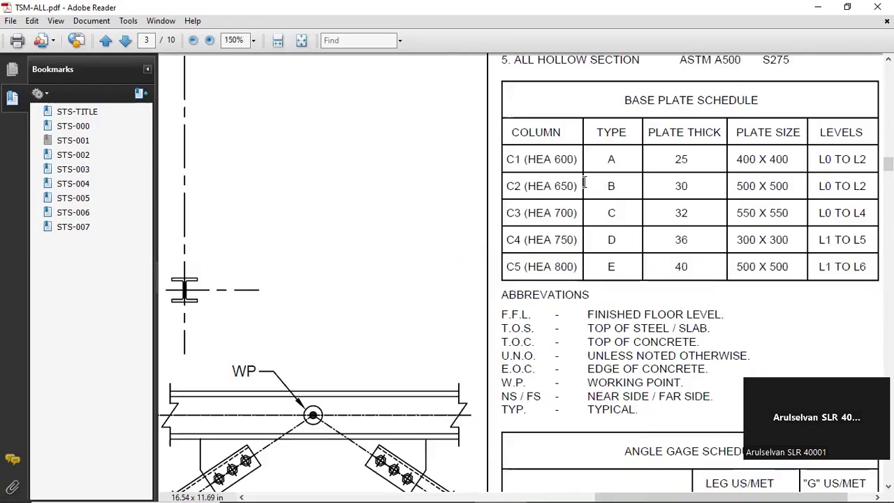
pyautogui.scroll(1, 604, 196)
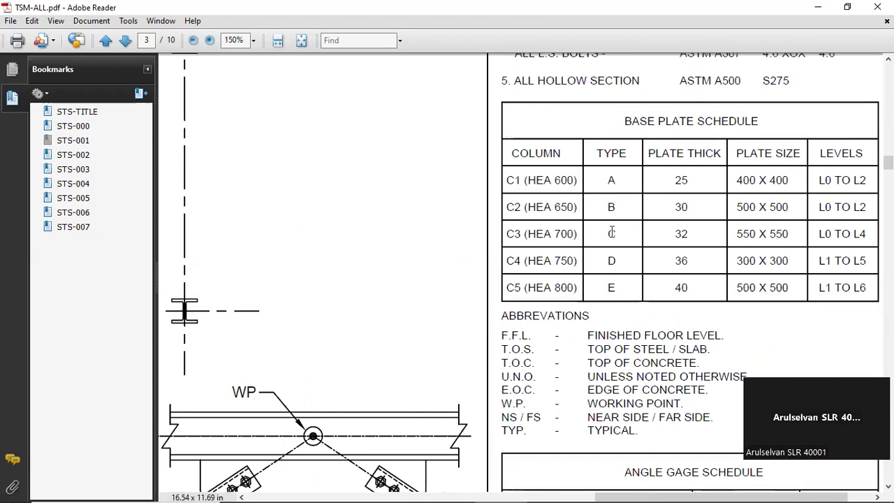
pyautogui.click(818, 7)
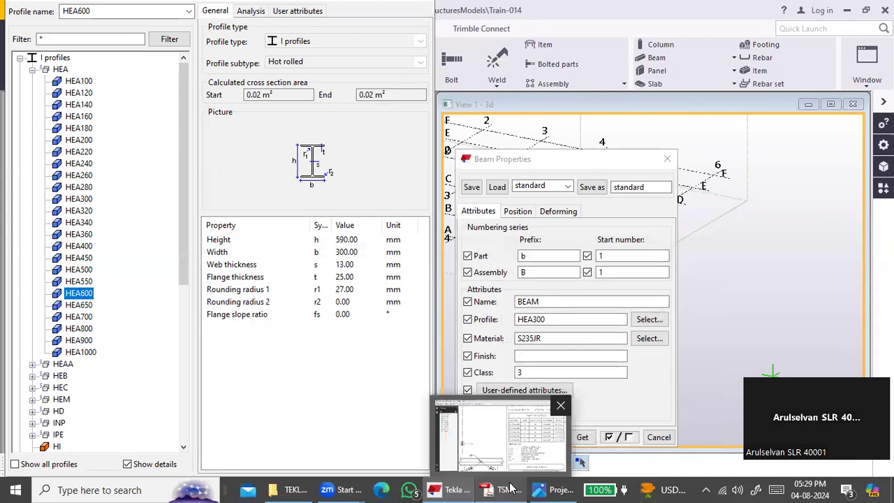
pyautogui.click(512, 488)
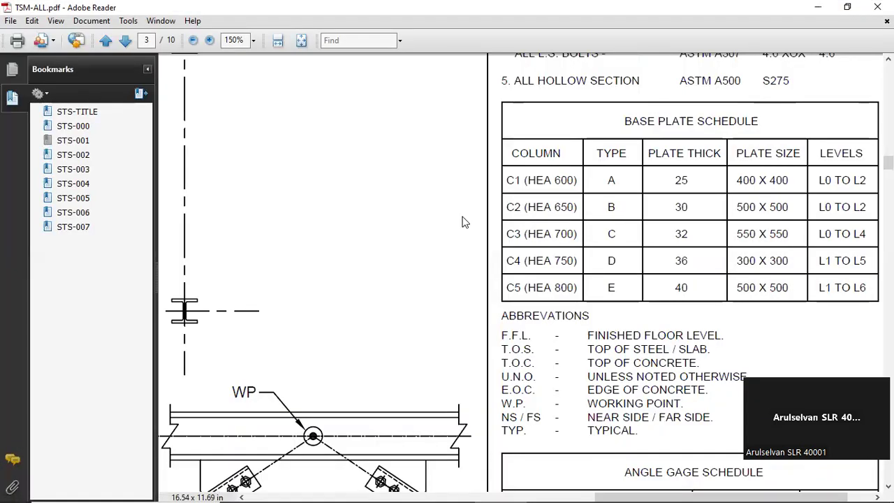
# Go to the framing plan on STS-002, magnify the HEA 450 / W14 beam label near grid line 2 and highlight W14
pyautogui.keyDown('ctrl'); pyautogui.scroll(-3, 557, 186); pyautogui.keyUp('ctrl')
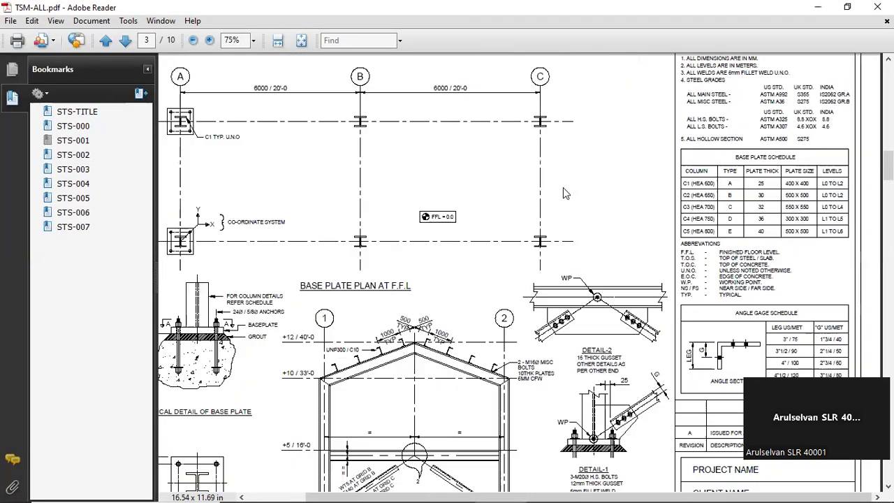
pyautogui.keyDown('ctrl'); pyautogui.scroll(-1, 482, 187); pyautogui.keyUp('ctrl')
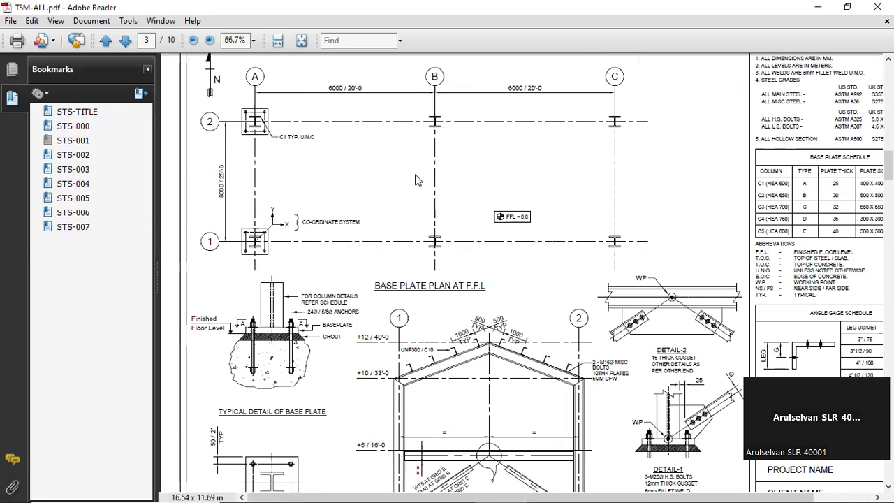
pyautogui.keyDown('ctrl'); pyautogui.scroll(-1, 417, 185); pyautogui.keyUp('ctrl')
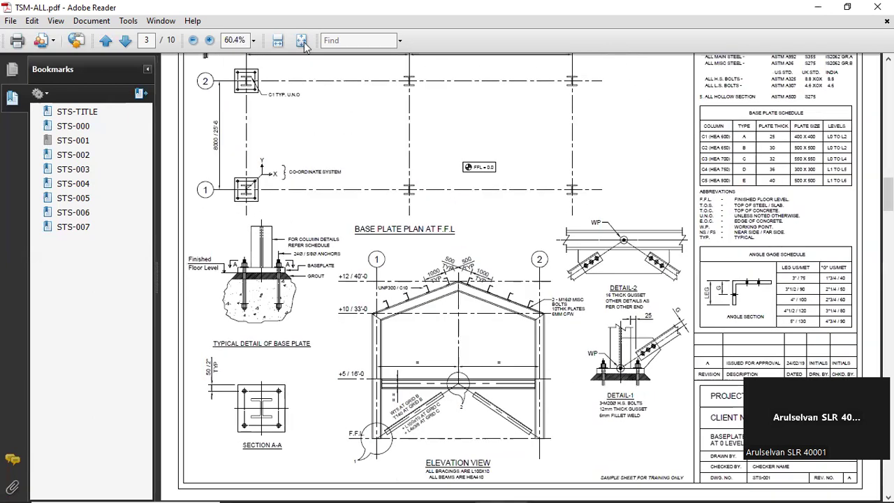
pyautogui.click(302, 42)
pyautogui.scroll(-1, 344, 103)
pyautogui.keyDown('ctrl'); pyautogui.scroll(3, 308, 122); pyautogui.keyUp('ctrl')
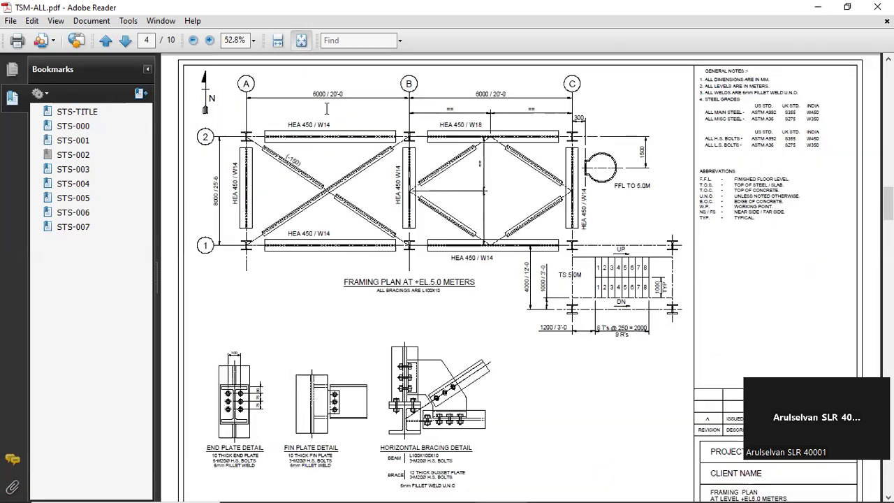
pyautogui.keyDown('ctrl'); pyautogui.scroll(3, 308, 123); pyautogui.keyUp('ctrl')
pyautogui.moveTo(309, 123); pyautogui.dragTo(400, 155, button='middle')
pyautogui.moveTo(478, 234); pyautogui.dragTo(547, 234)
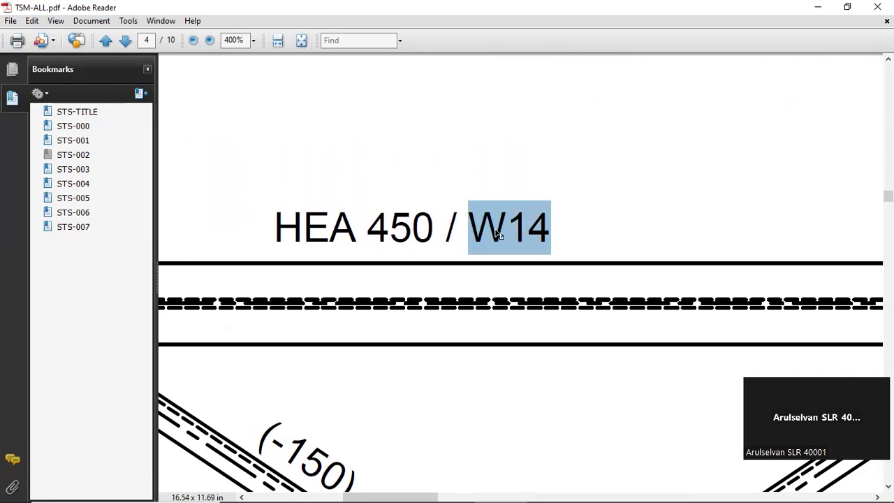
# Return to Tekla Structures, look through the available profiles in the catalog and collapse the I profiles group
pyautogui.click(818, 7)
pyautogui.scroll(-7, 108, 263)
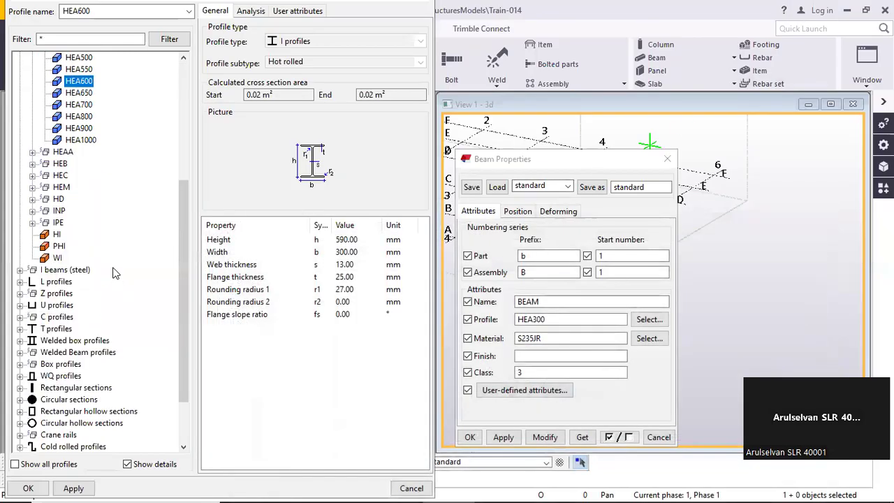
pyautogui.scroll(5, 95, 245)
pyautogui.scroll(2, 94, 246)
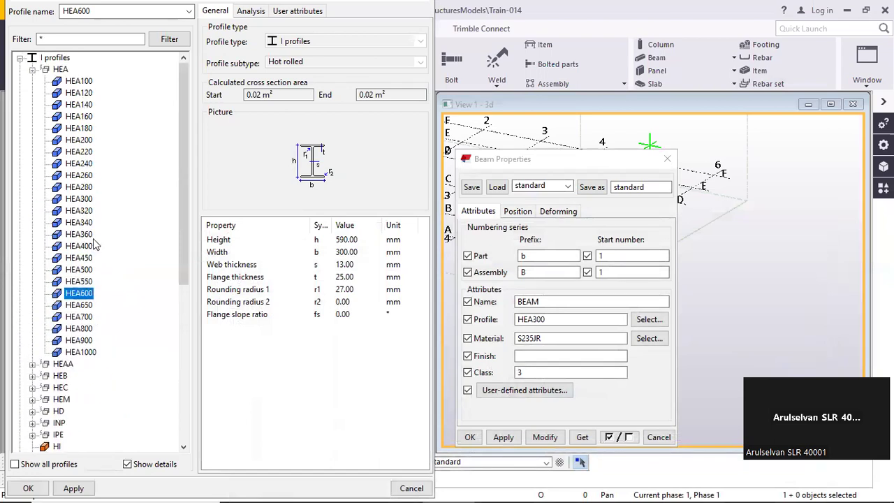
pyautogui.click(20, 58)
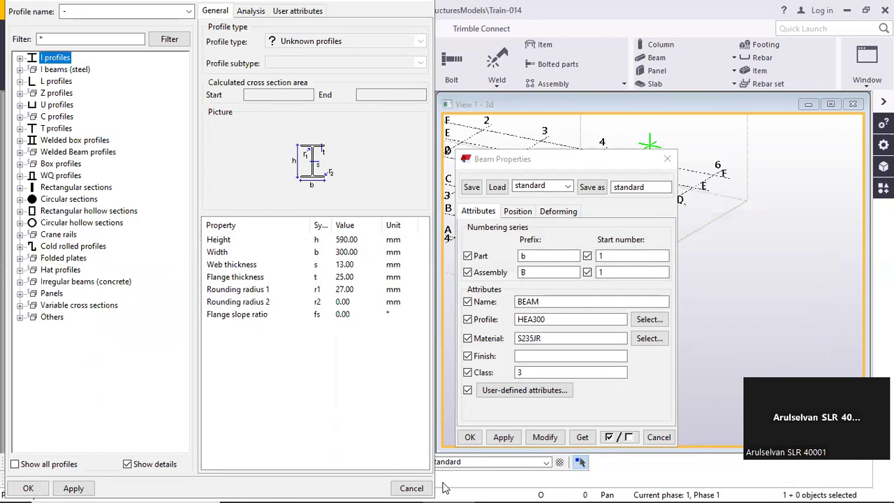
# Switch back to the TSM-ALL PDF and highlight W14 in the beam label again
pyautogui.click(502, 490)
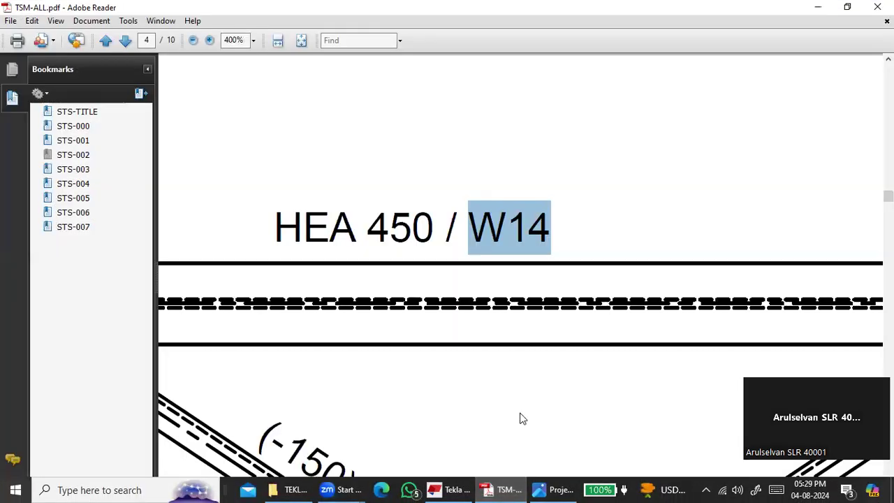
pyautogui.click(477, 222)
pyautogui.moveTo(489, 222); pyautogui.dragTo(557, 222)
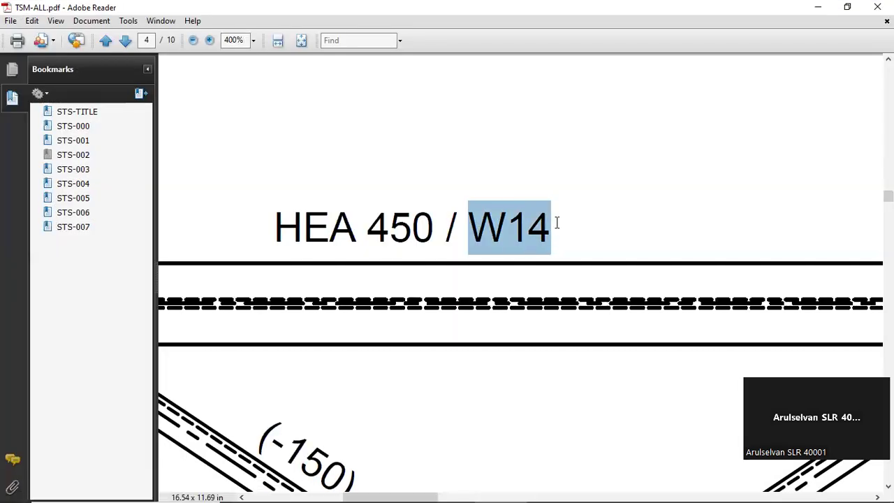